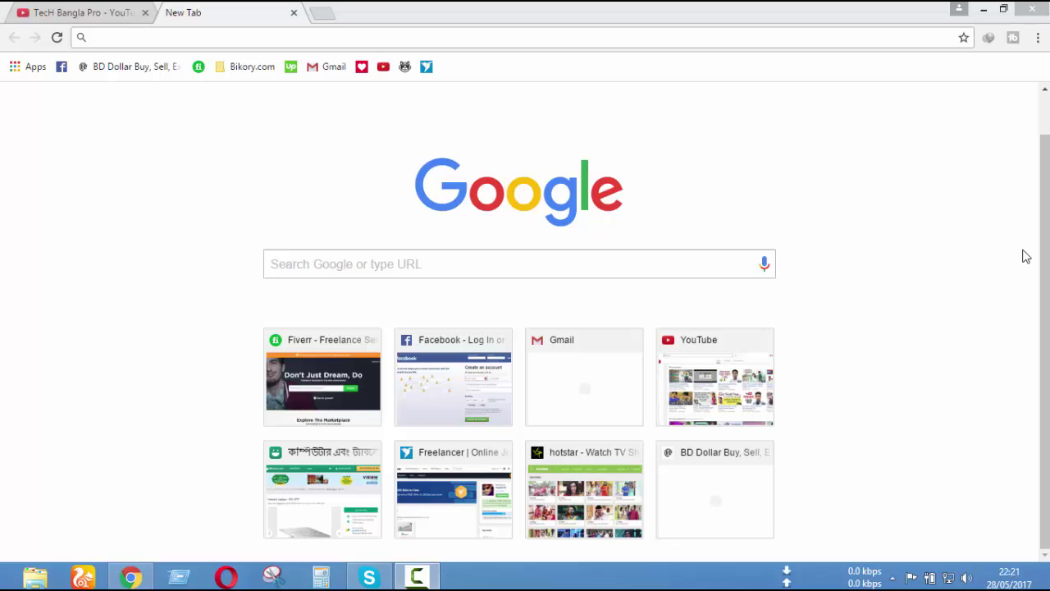
- Load payza.com in the address bar, fixing the mistyped address along the way
left_click(341, 38)
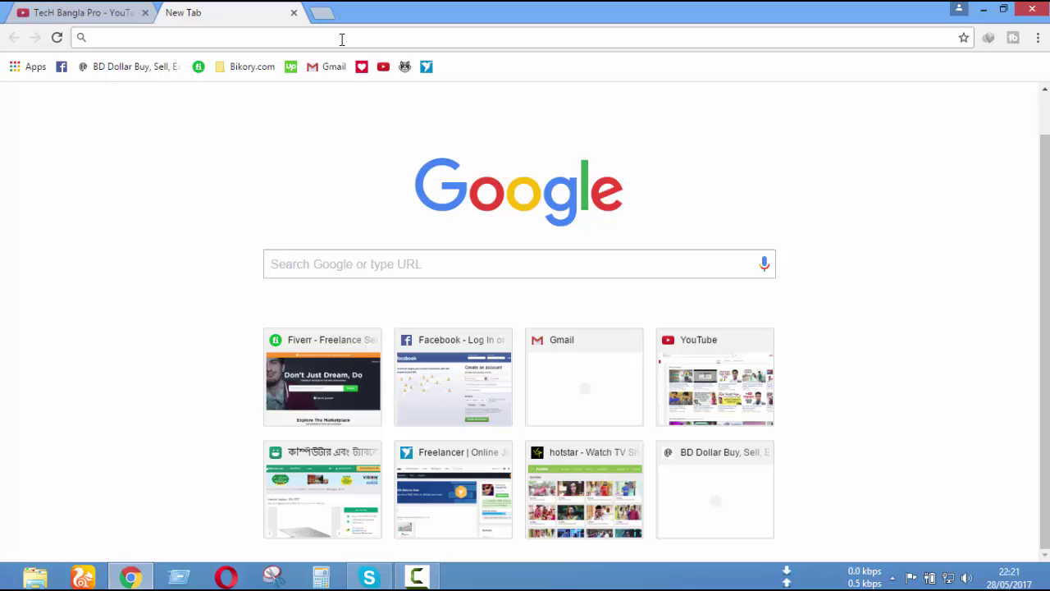
type("ww")
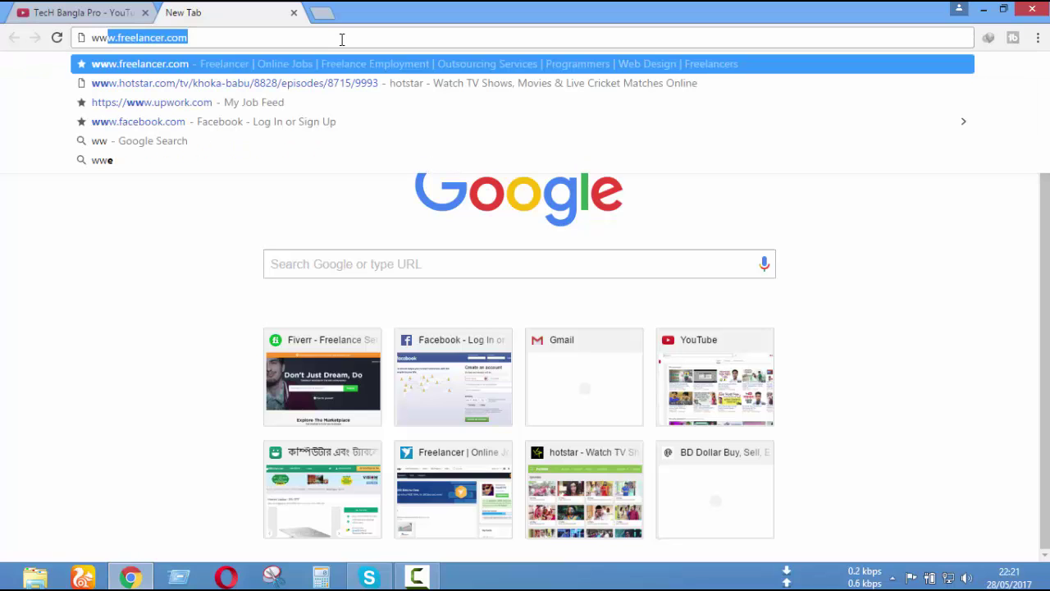
type("w.freelancer.com")
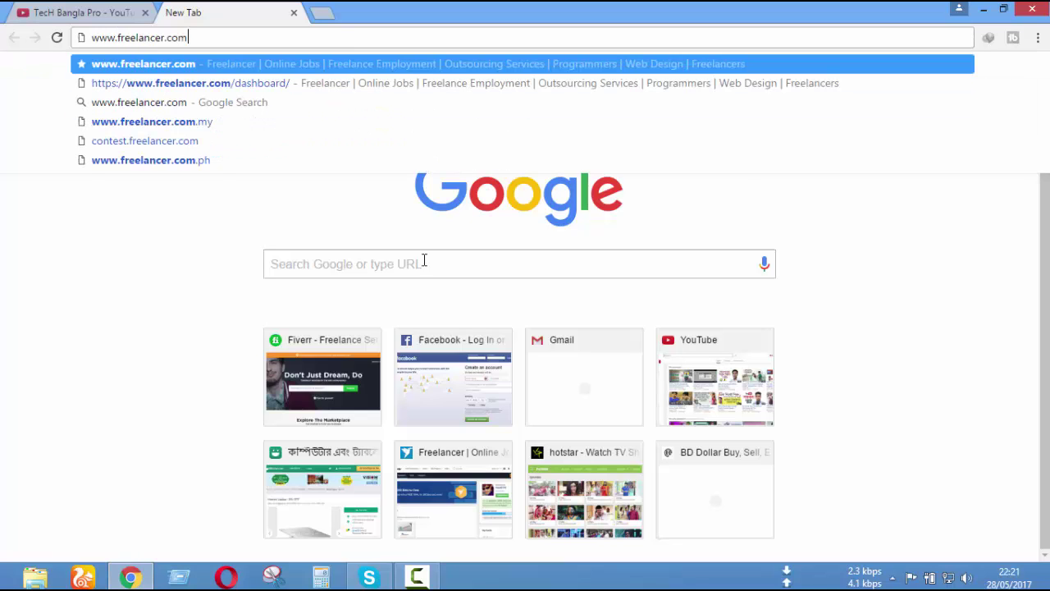
left_click(419, 263)
type("payza.cp")
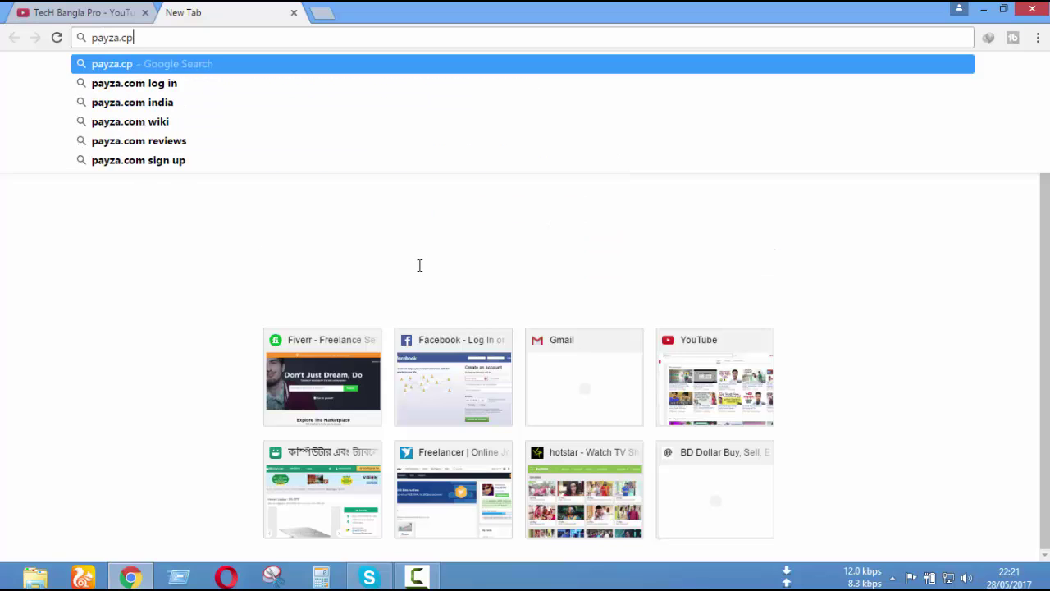
key("BackSpace")
type("om")
key("Return")
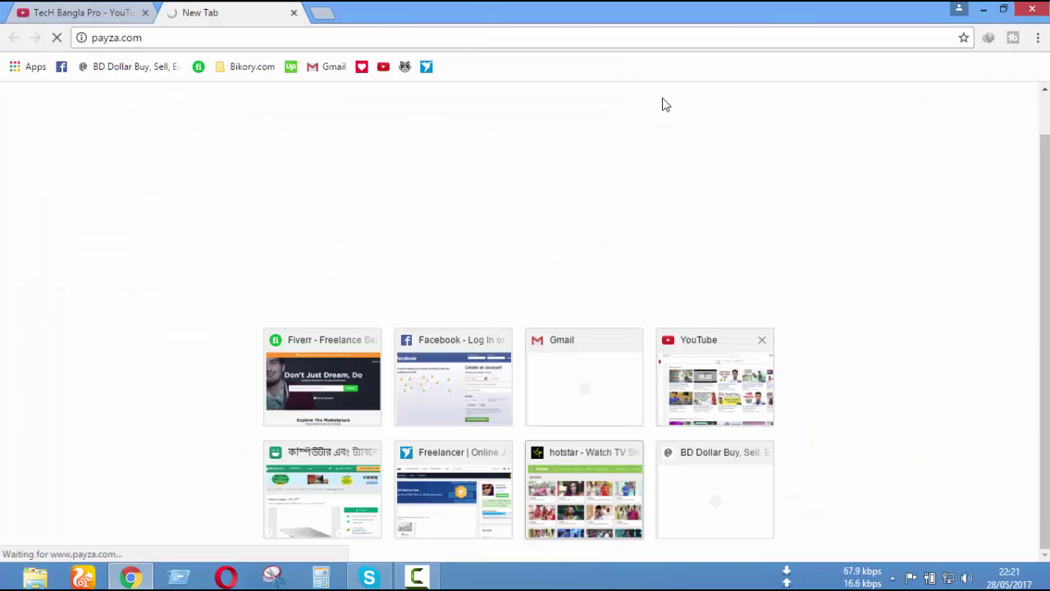
left_click(98, 18)
left_click(267, 9)
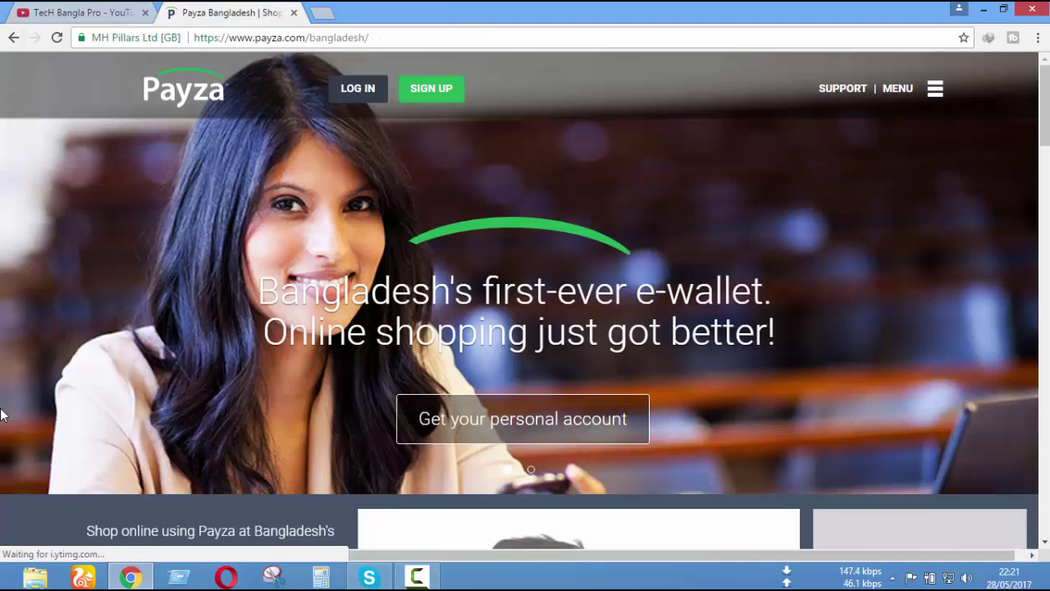
- Browse the Payza Bangladesh home page and head to SIGN UP
scroll(773, 394, "down", 4)
scroll(773, 394, "up", 4)
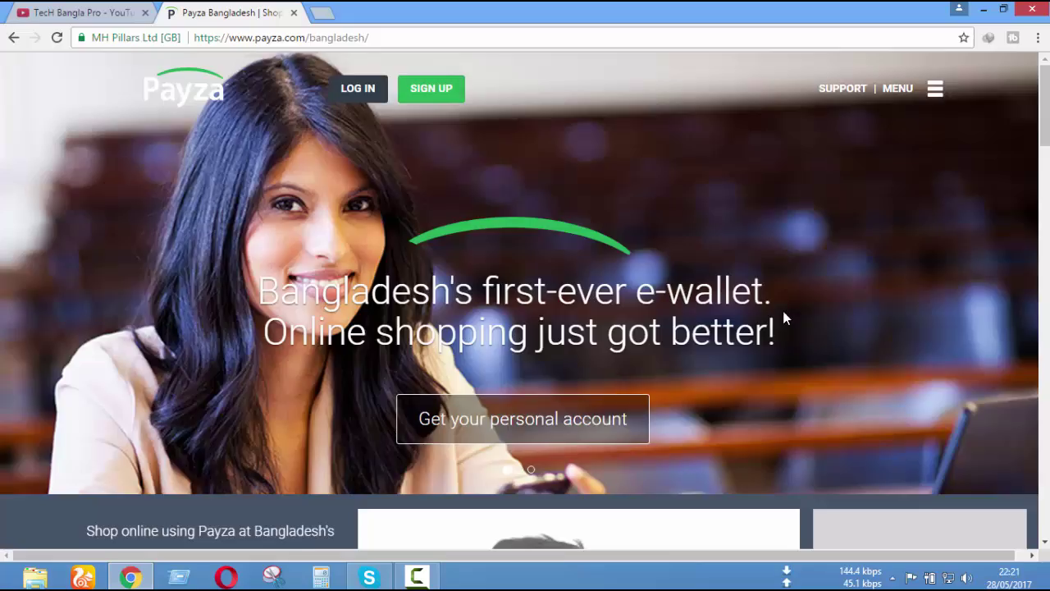
scroll(779, 329, "down", 6)
scroll(767, 351, "down", 5)
scroll(810, 405, "up", 12)
scroll(841, 312, "down", 1)
scroll(851, 316, "up", 1)
left_click(434, 100)
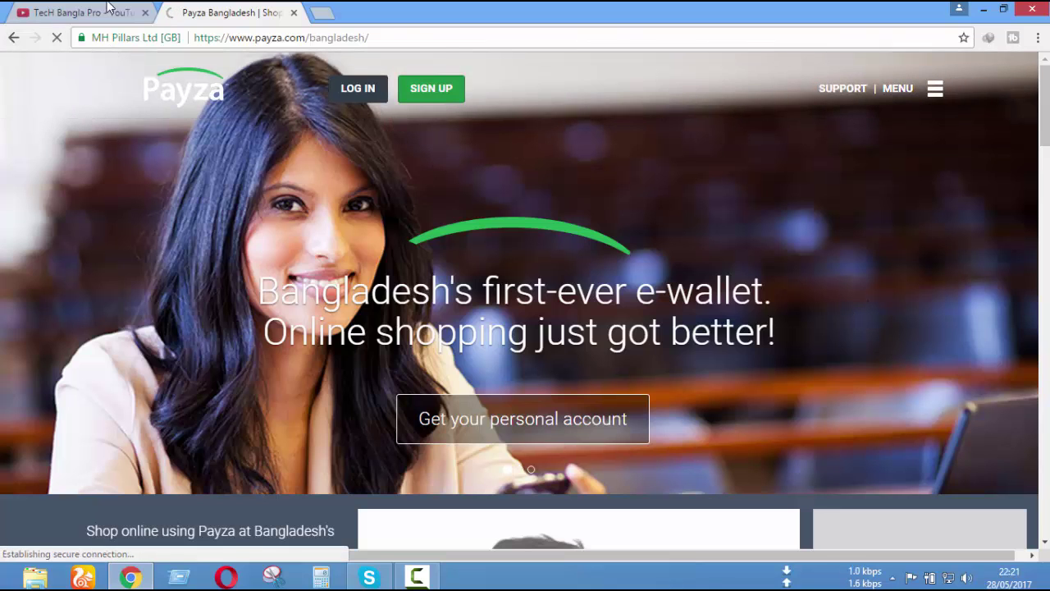
- Close the YouTube tab and scroll through the Personal vs Business feature comparison
left_click(111, 13)
left_click(275, 10)
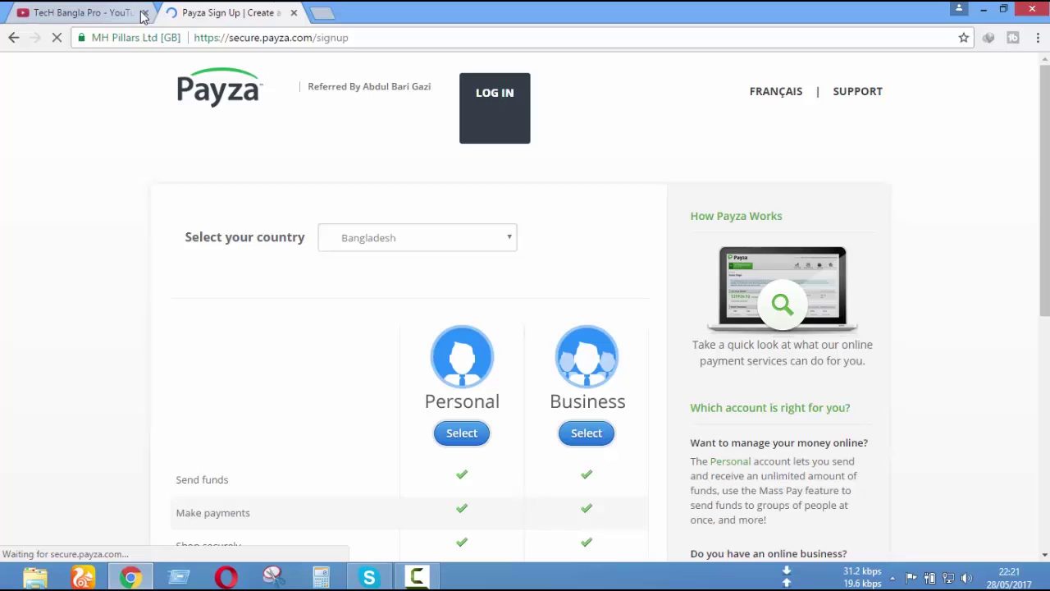
scroll(286, 198, "down", 2)
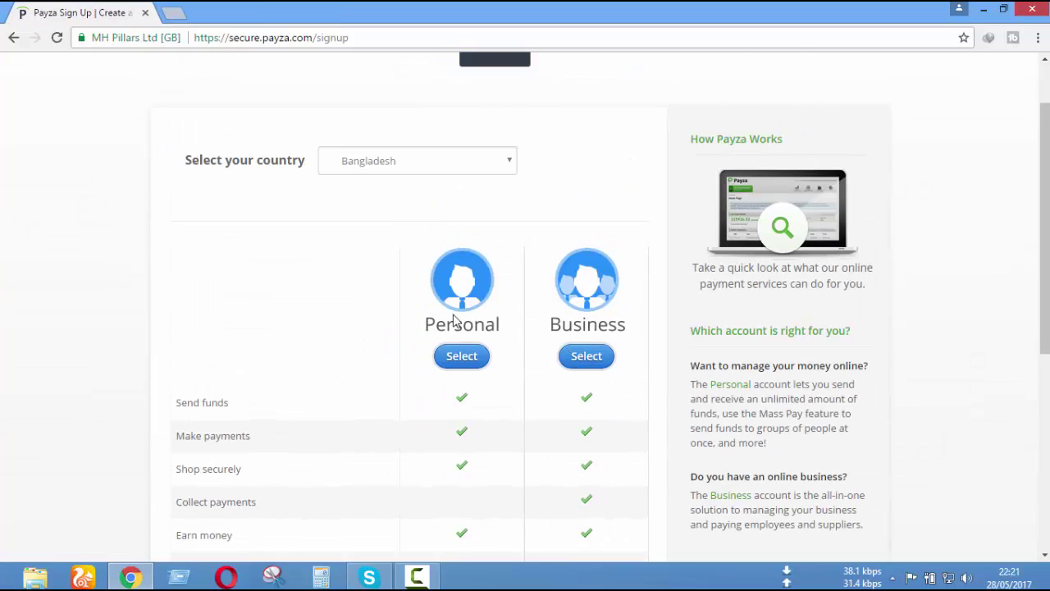
scroll(563, 274, "down", 2)
scroll(564, 274, "up", 1)
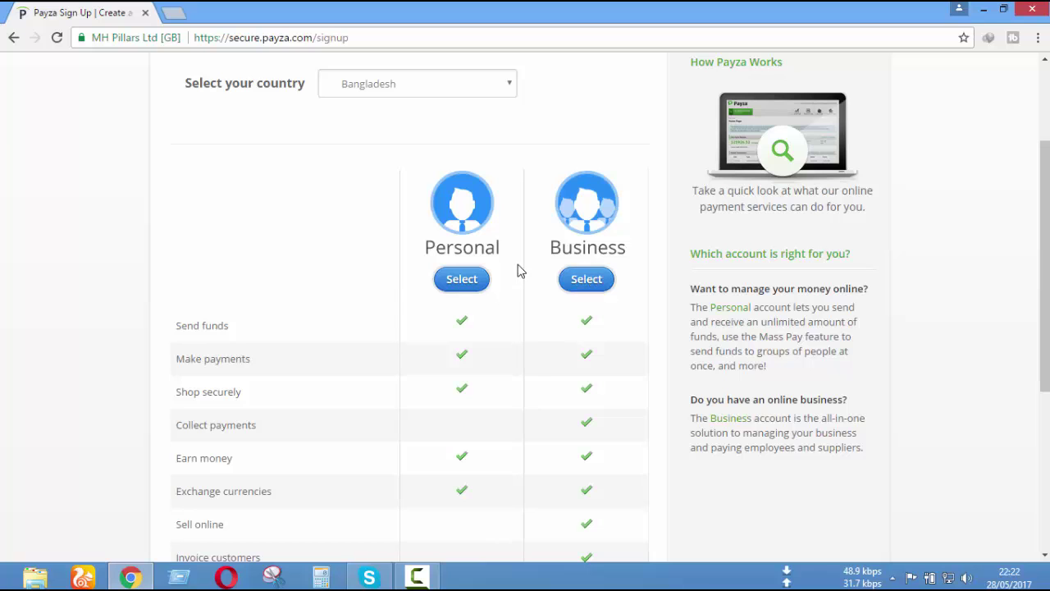
scroll(598, 326, "down", 3)
scroll(603, 328, "up", 2)
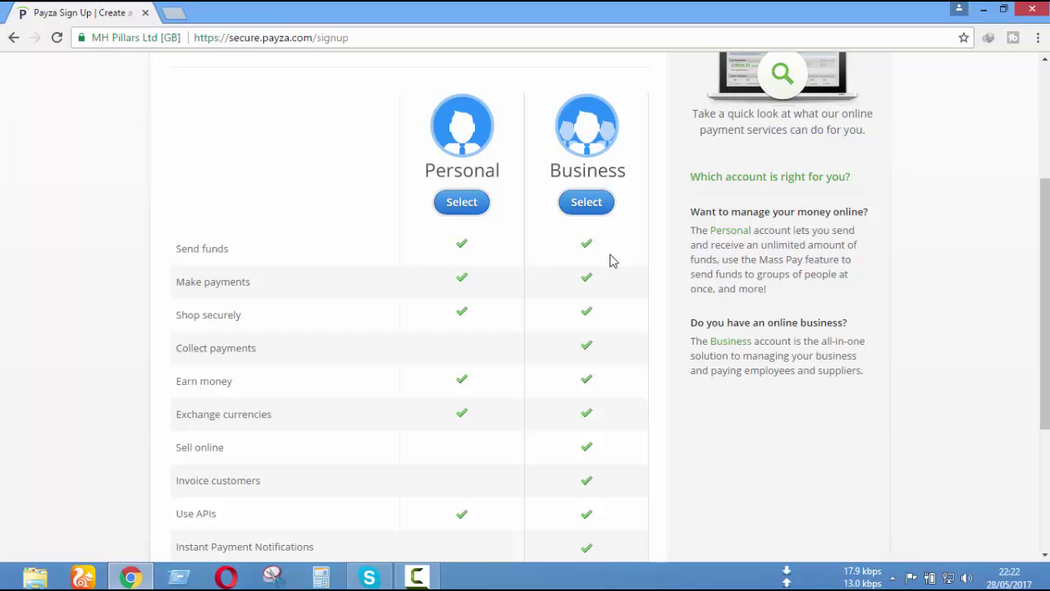
scroll(610, 259, "down", 2)
scroll(609, 345, "down", 1)
scroll(574, 205, "up", 2)
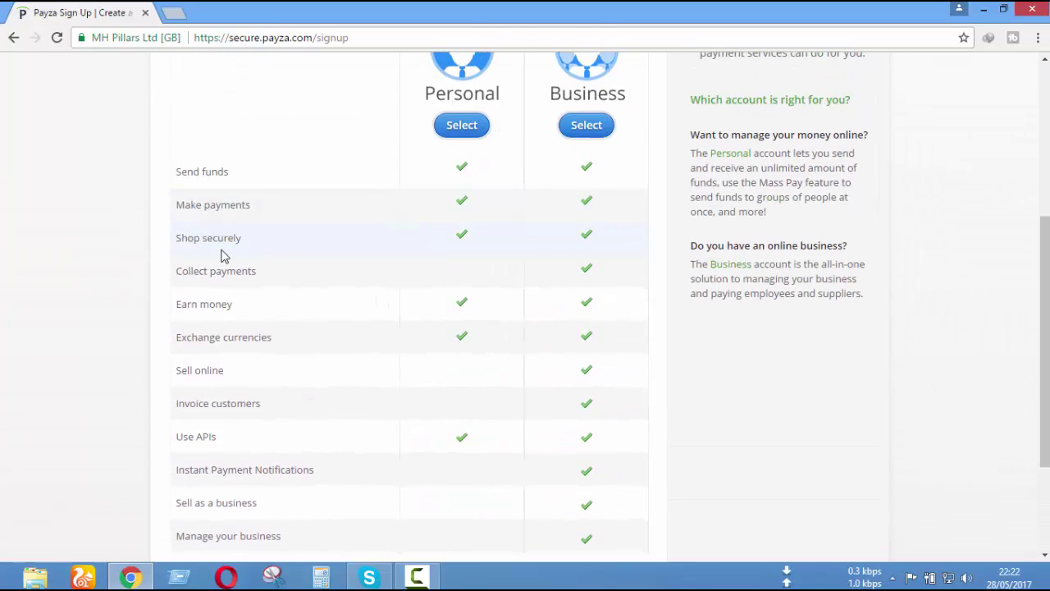
scroll(492, 247, "up", 2)
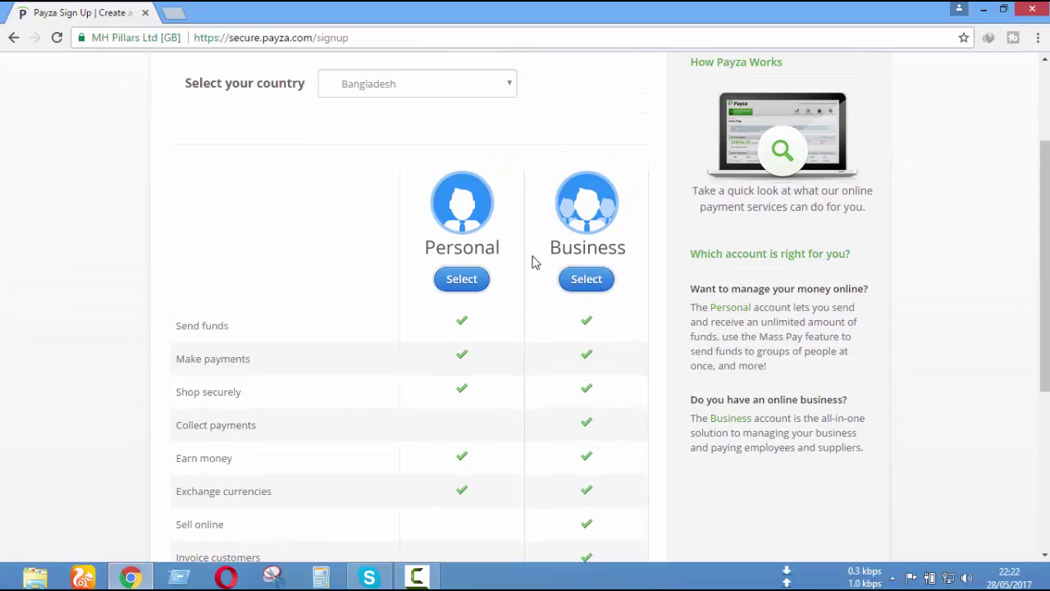
scroll(173, 323, "down", 1)
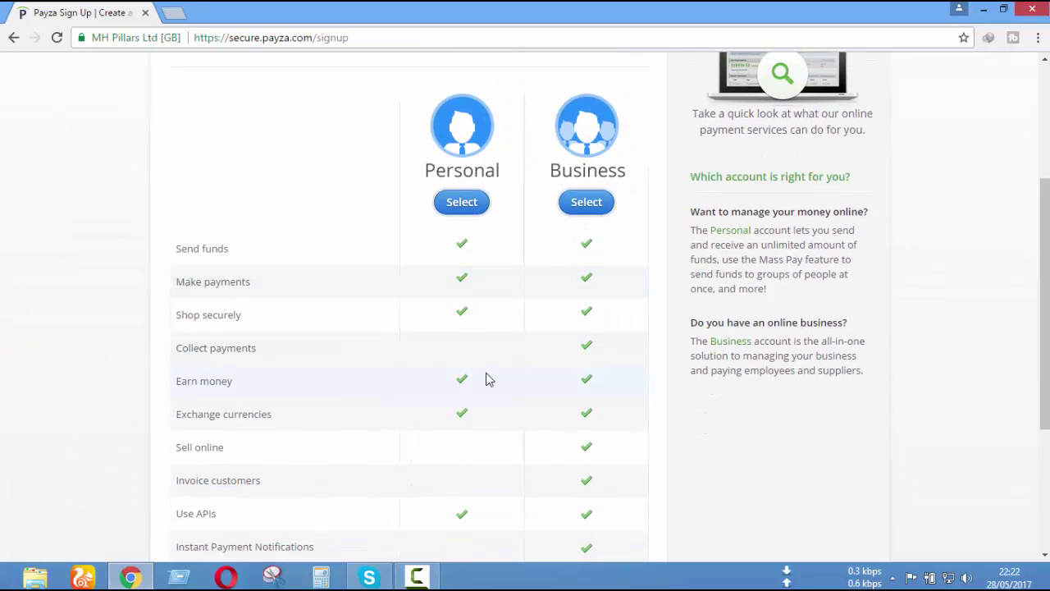
scroll(443, 425, "down", 3)
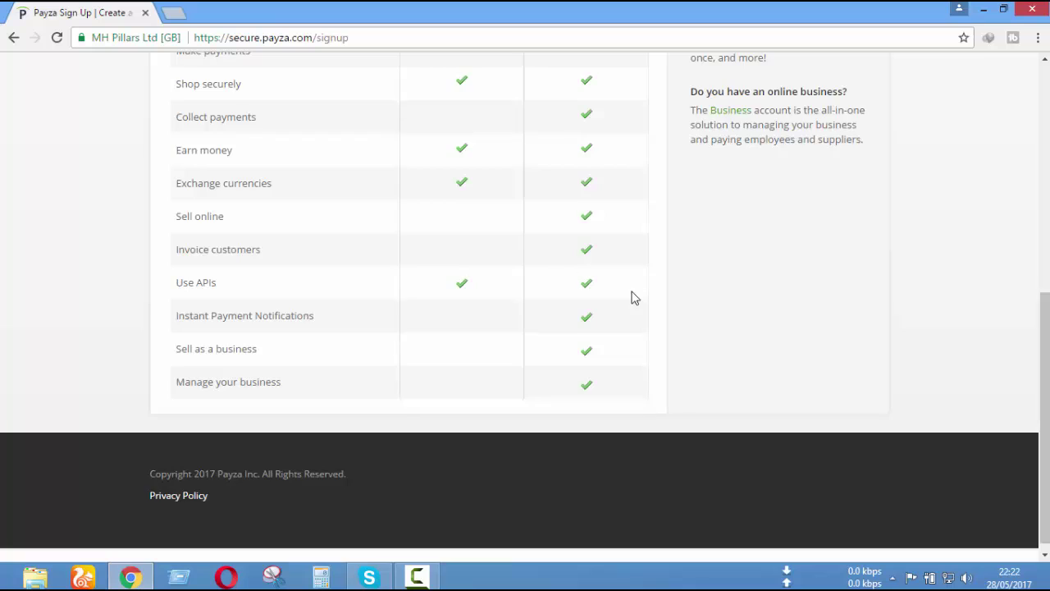
scroll(629, 303, "up", 4)
scroll(675, 326, "up", 2)
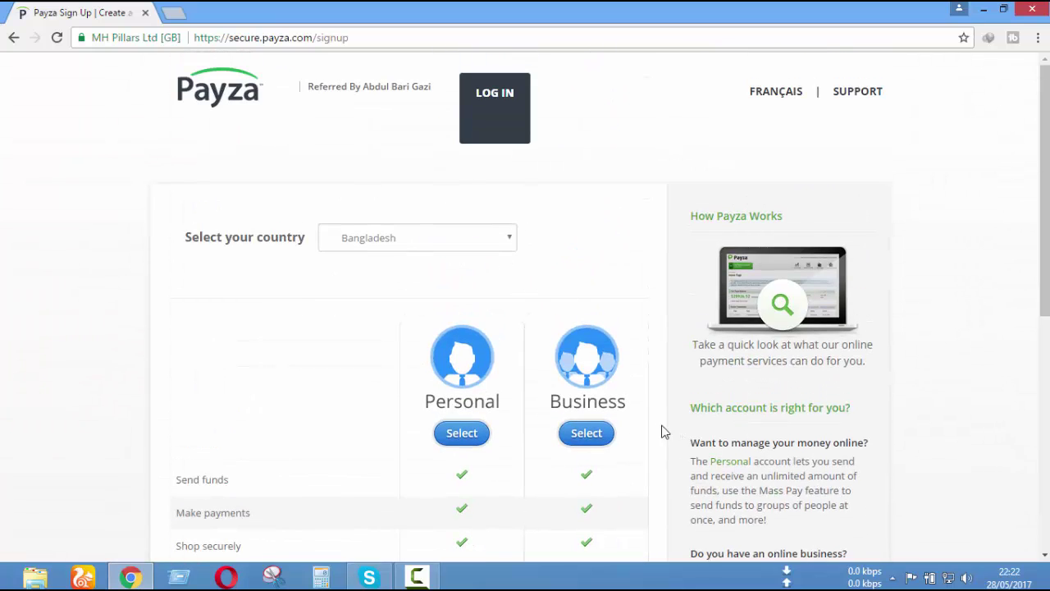
scroll(640, 433, "down", 1)
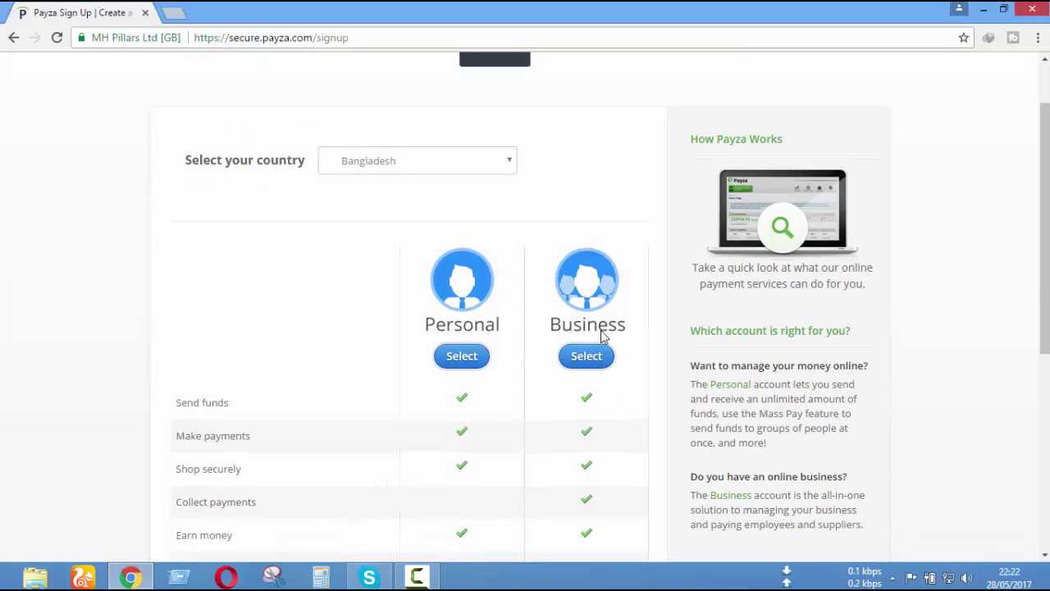
- Choose a Personal account and set the salutation to Mr
left_click(462, 357)
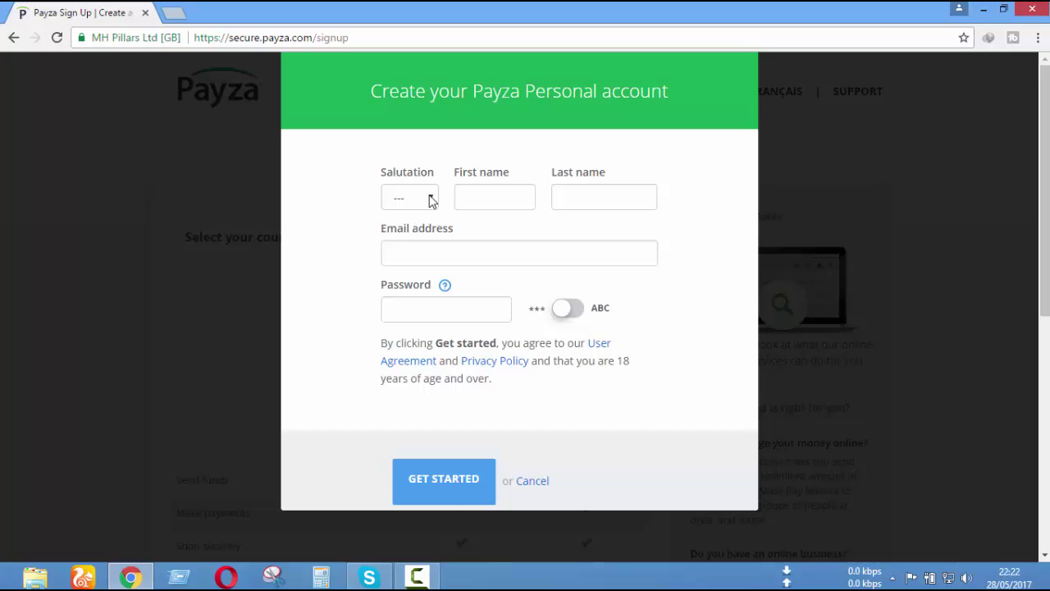
left_click(430, 200)
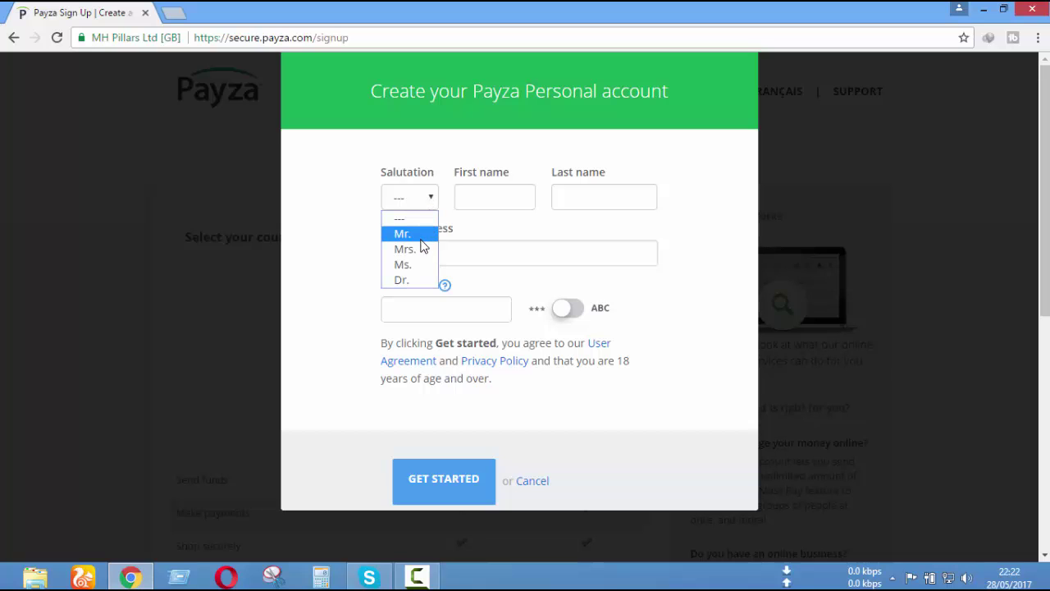
left_click(420, 234)
- Fill in the first and last name, then move to the Email address field
left_click(489, 198)
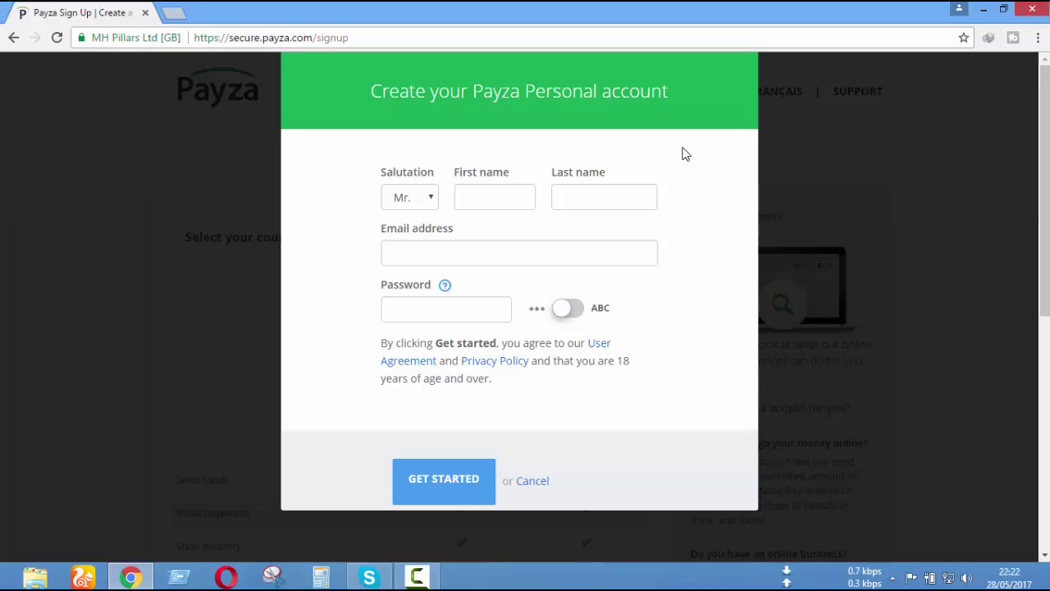
left_click(614, 197)
left_click(515, 252)
mouse_move(121, 579)
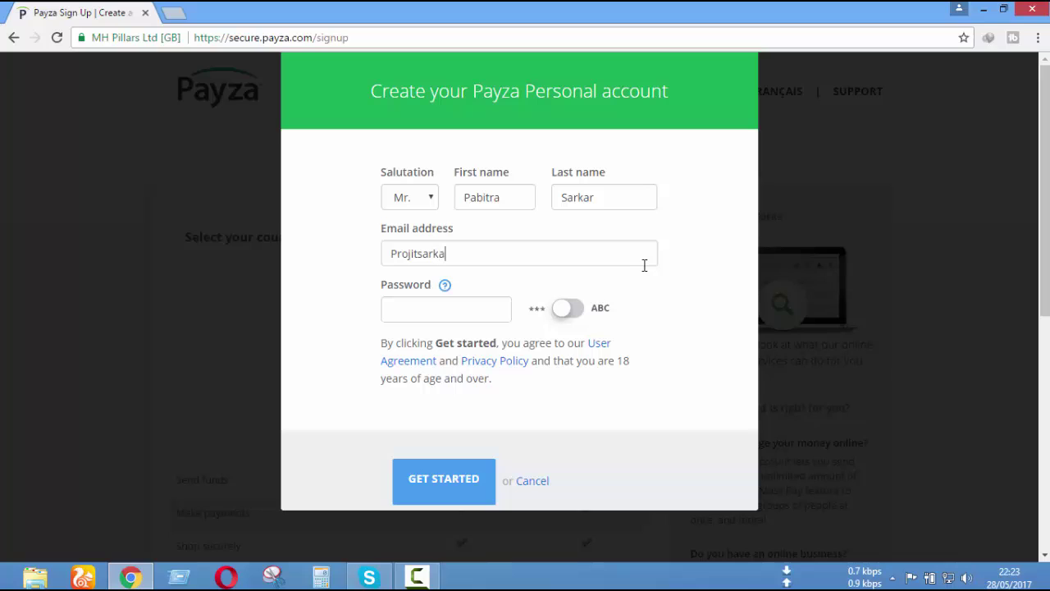
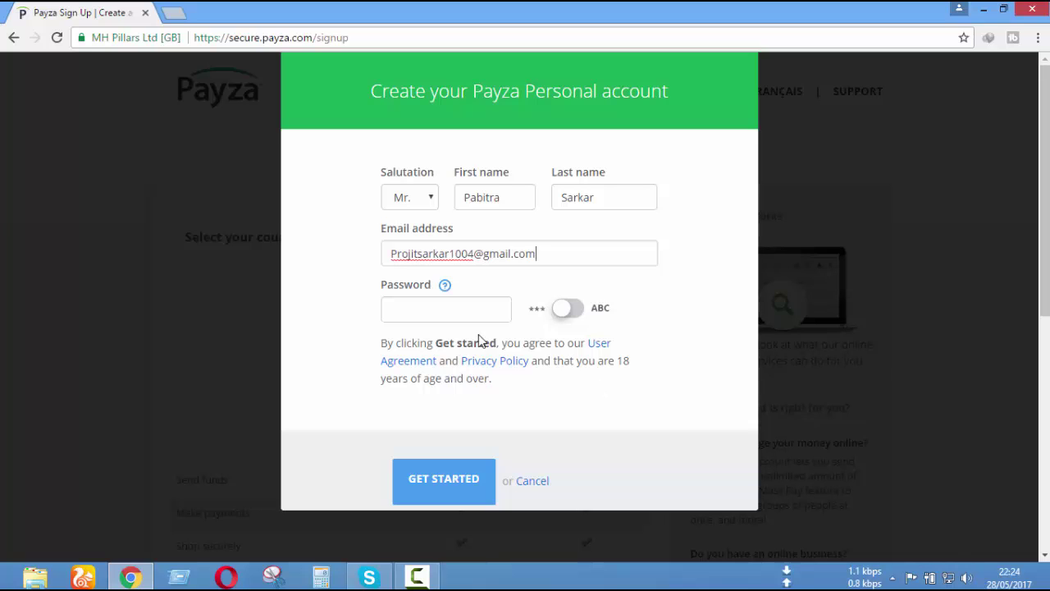
- Enter the e-mail address and a password, then submit the form with GET STARTED
left_click(484, 298)
type("•••••••")
scroll(663, 365, "down", 2)
scroll(663, 365, "up", 2)
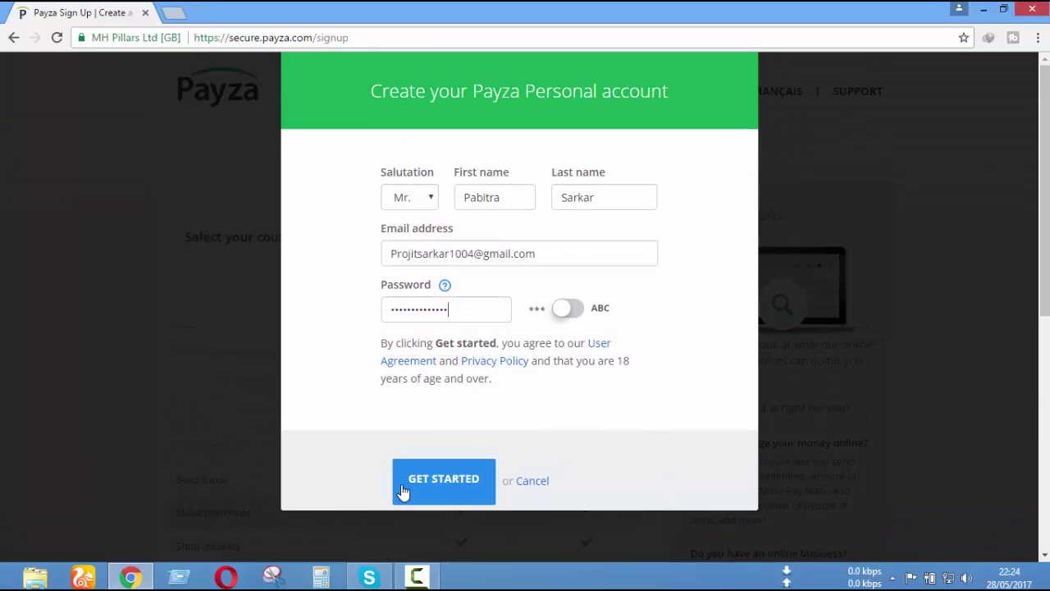
left_click(444, 482)
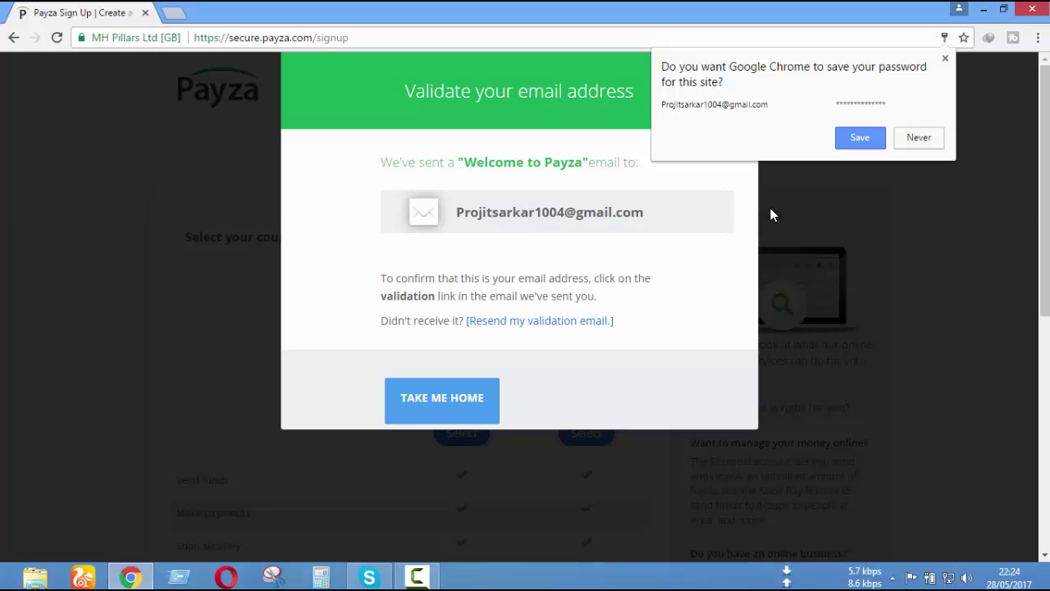
- Save the Payza password in Chrome and select the displayed e-mail address
left_click(857, 140)
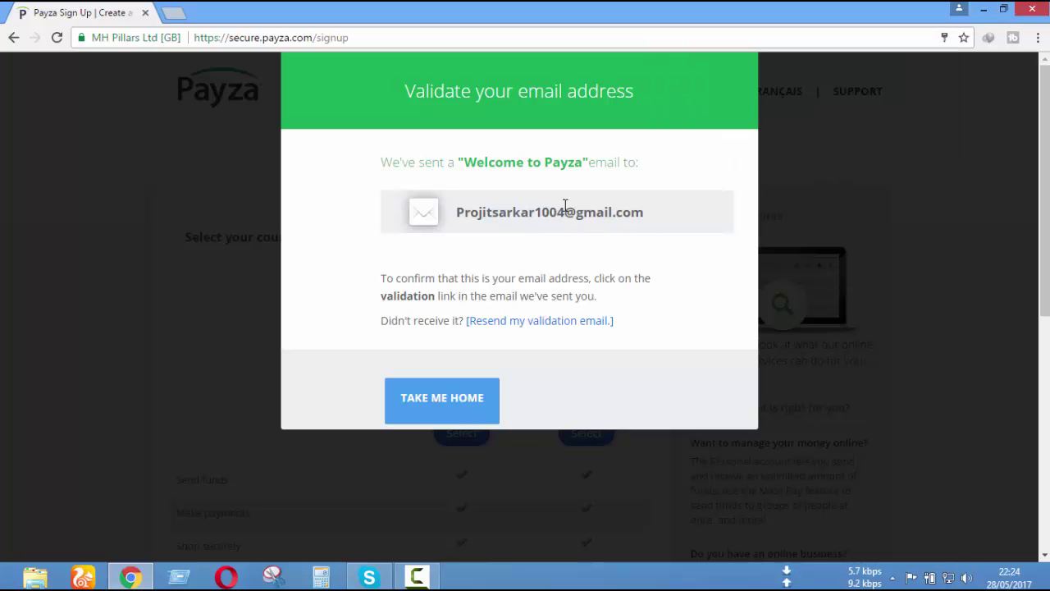
left_click_drag(648, 213, 461, 208)
left_click(587, 233)
left_click_drag(644, 212, 455, 213)
left_click(666, 220)
left_click_drag(645, 213, 450, 213)
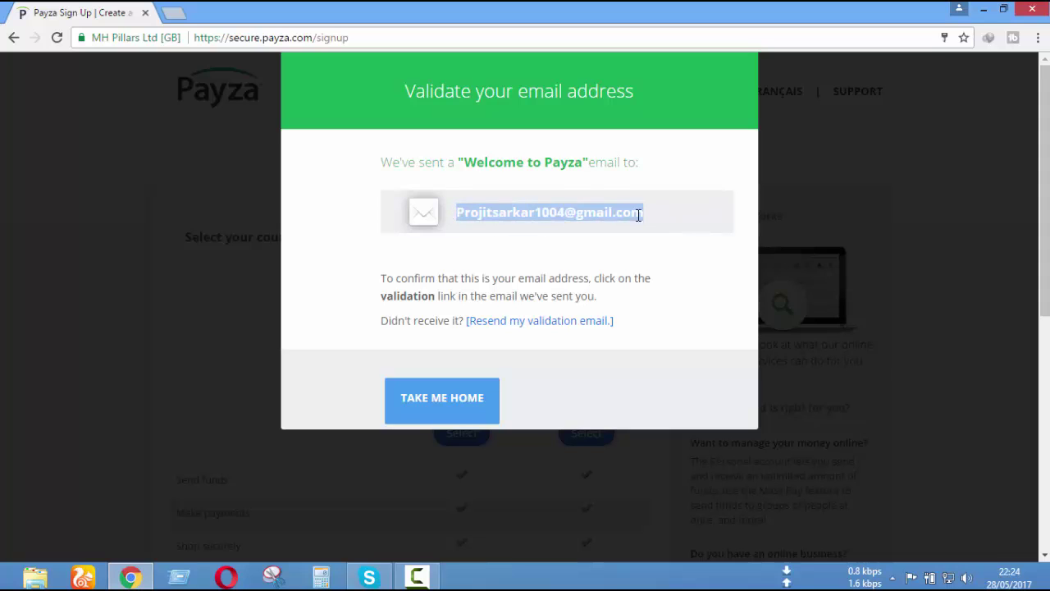
left_click(675, 227)
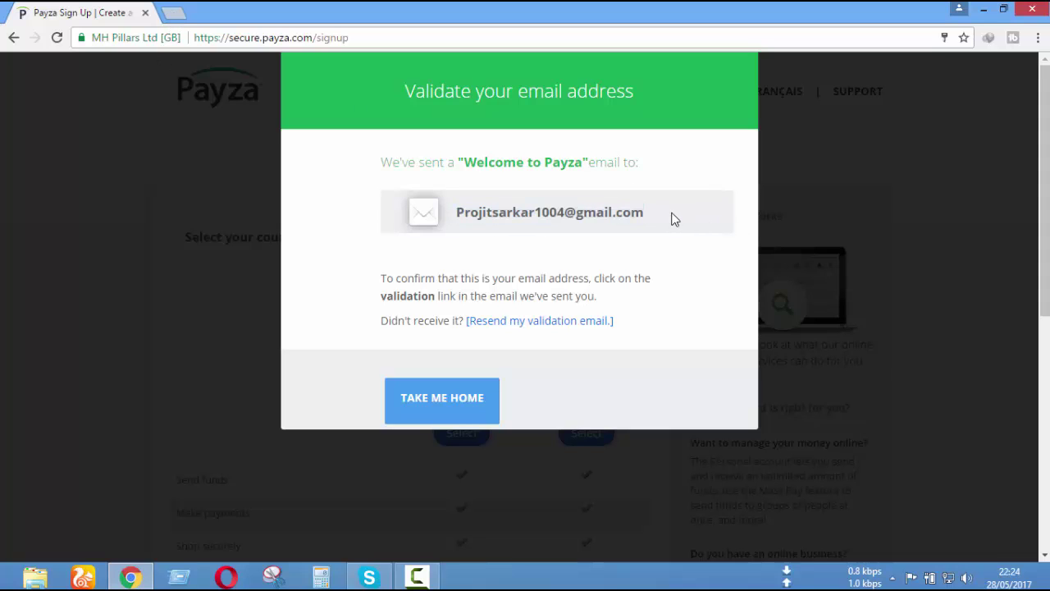
left_click_drag(675, 218, 459, 213)
left_click(459, 214)
- Open Gmail from the bookmark in a new tab
left_click(174, 12)
left_click(324, 70)
left_click(82, 13)
left_click(188, 12)
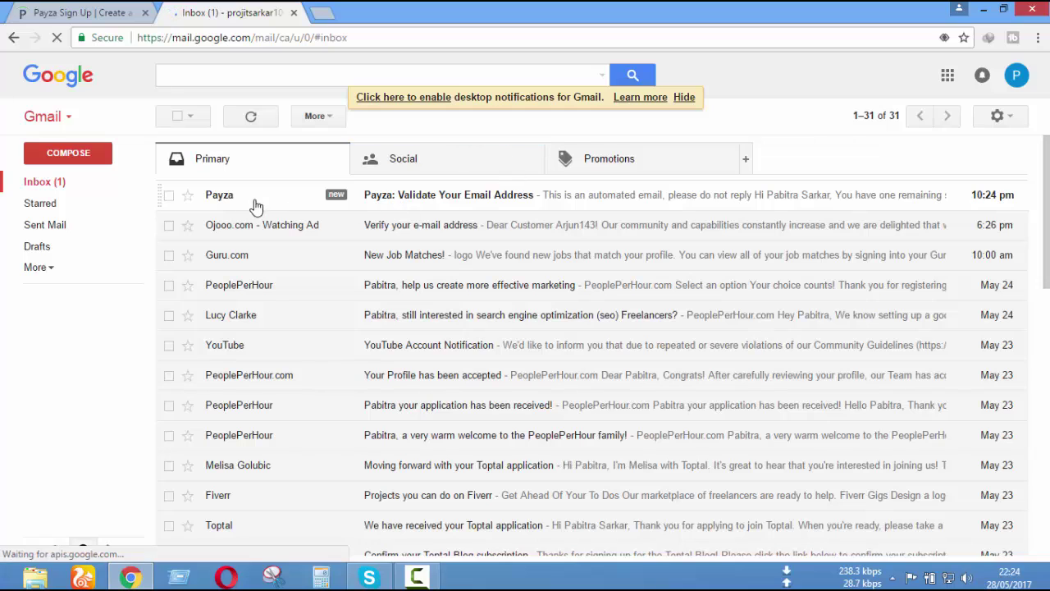
- Open the Payza validation e-mail and copy its validation URL
left_click(545, 206)
scroll(562, 363, "down", 2)
scroll(673, 368, "up", 1)
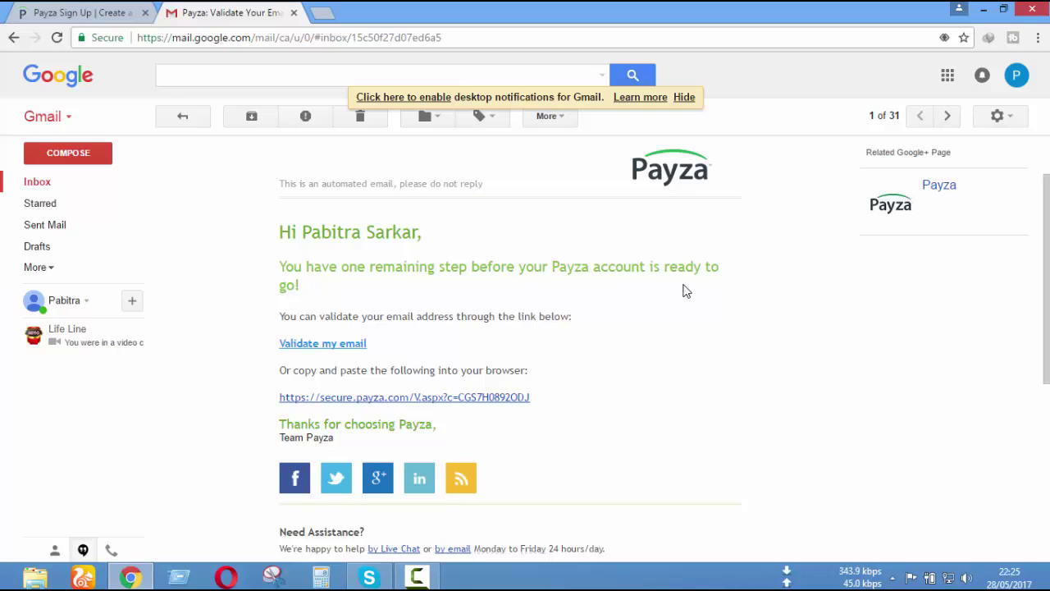
scroll(720, 374, "down", 1)
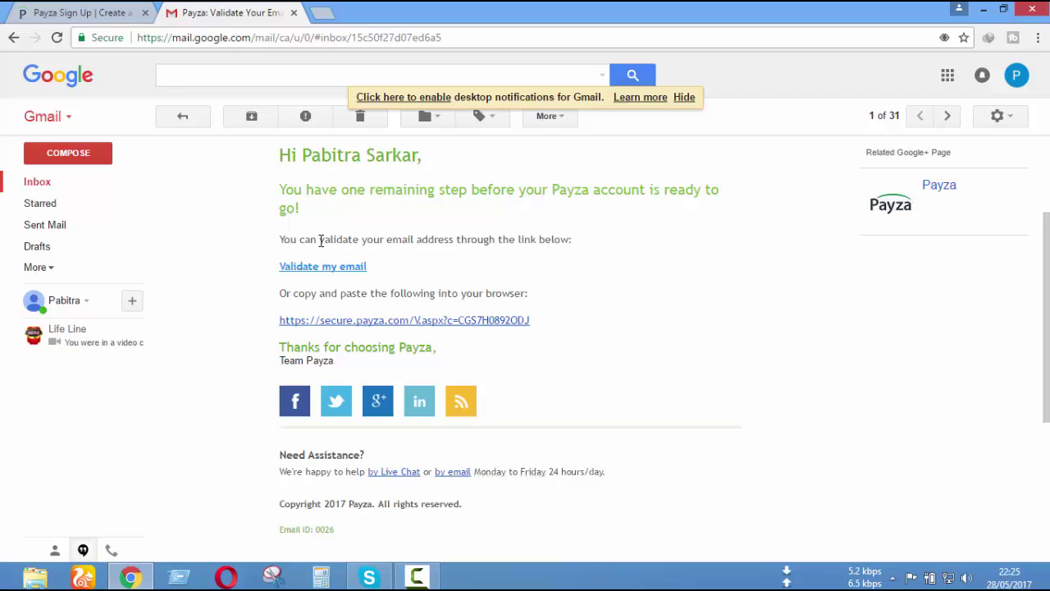
left_click_drag(530, 323, 280, 322)
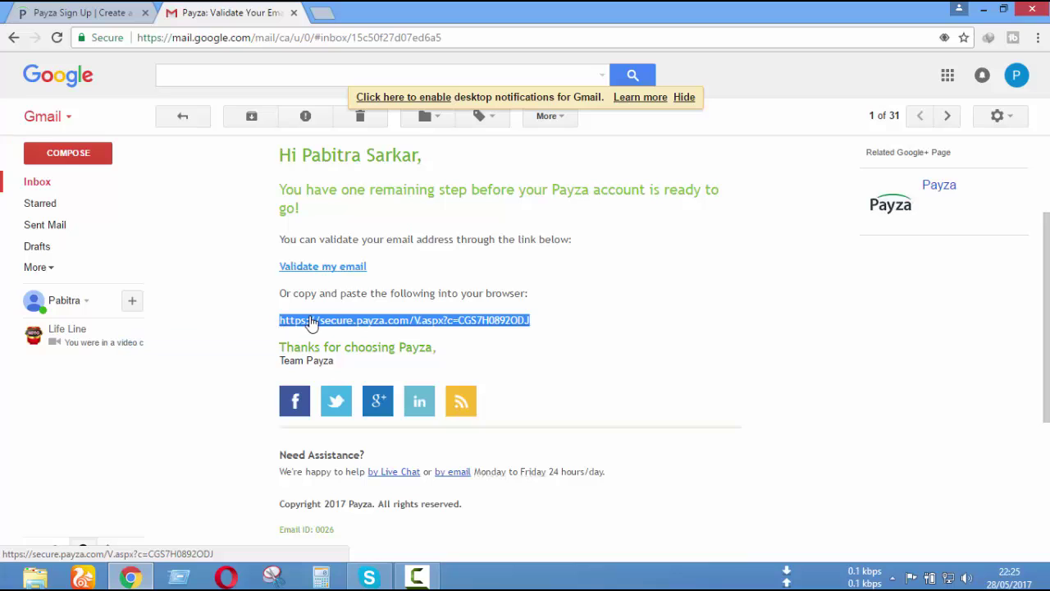
right_click(310, 322)
left_click(364, 431)
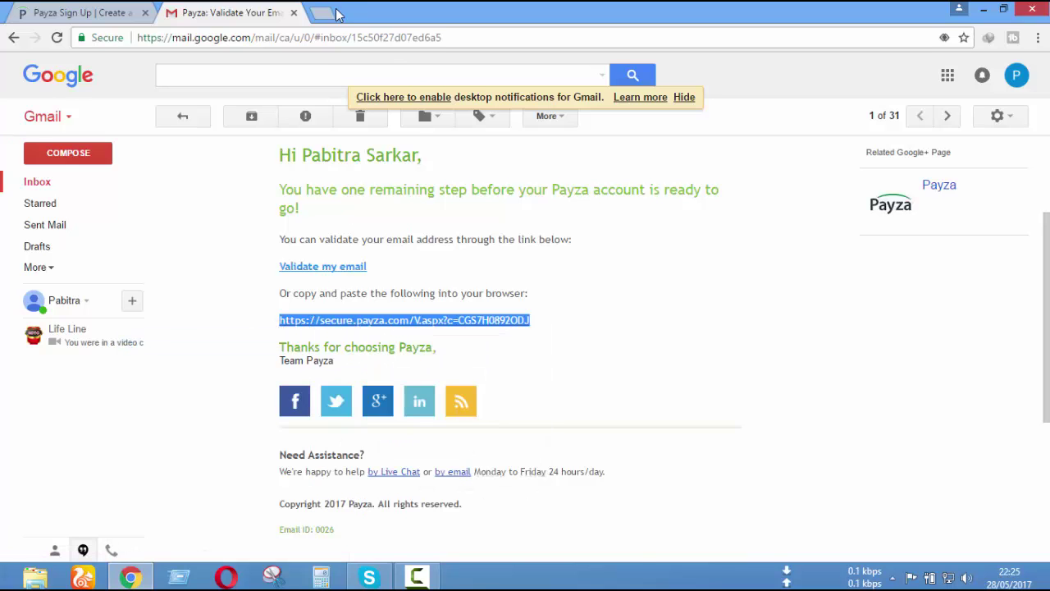
- Open a blank tab, then close it without pasting
left_click(336, 13)
right_click(369, 38)
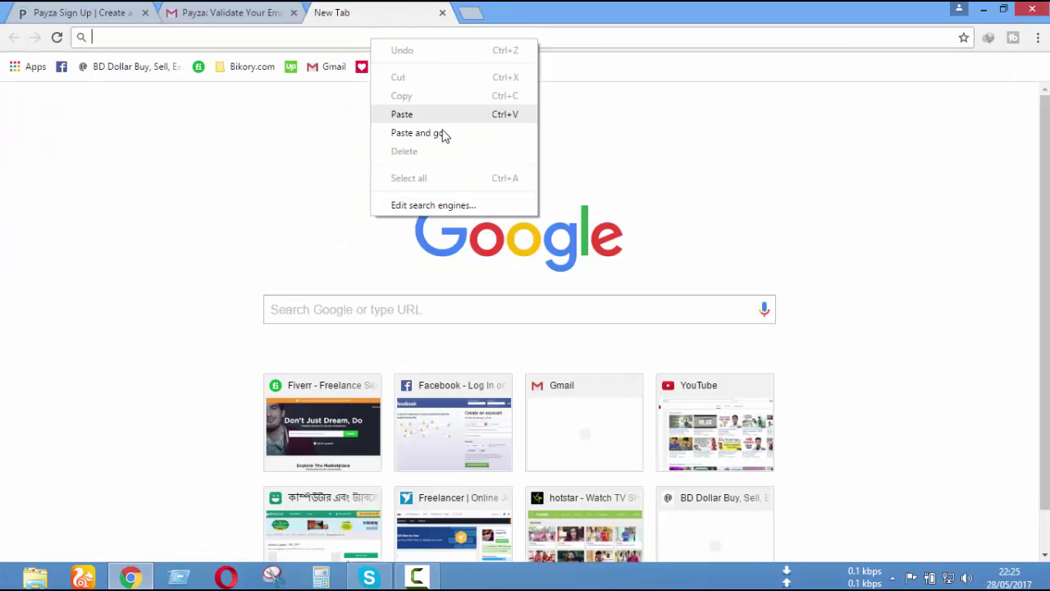
left_click(393, 7)
left_click(442, 13)
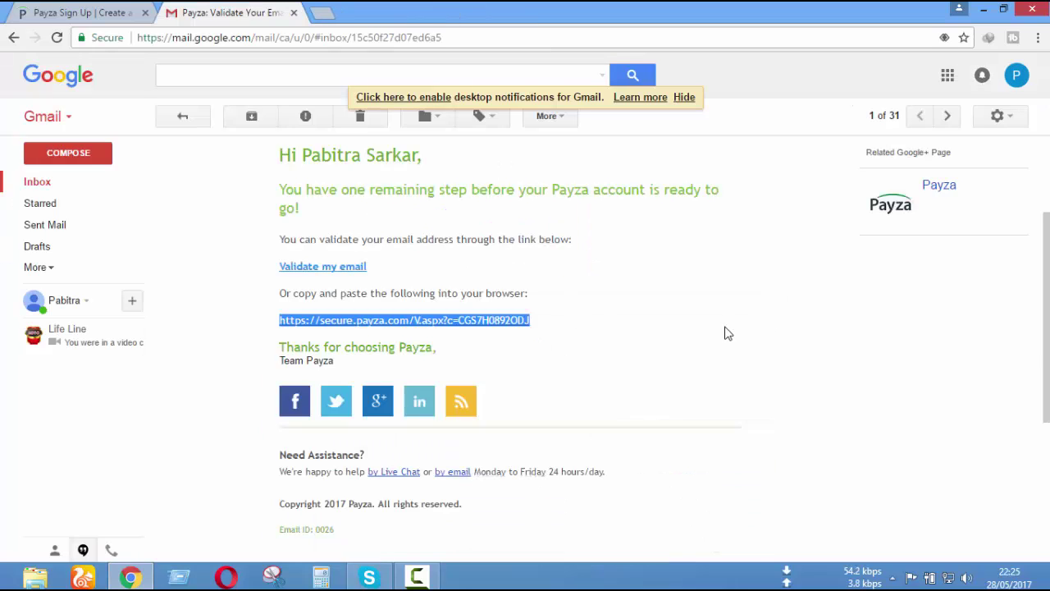
- Follow 'Validate my email' and close the 'We suggest to start here' tip on the overview
left_click(325, 267)
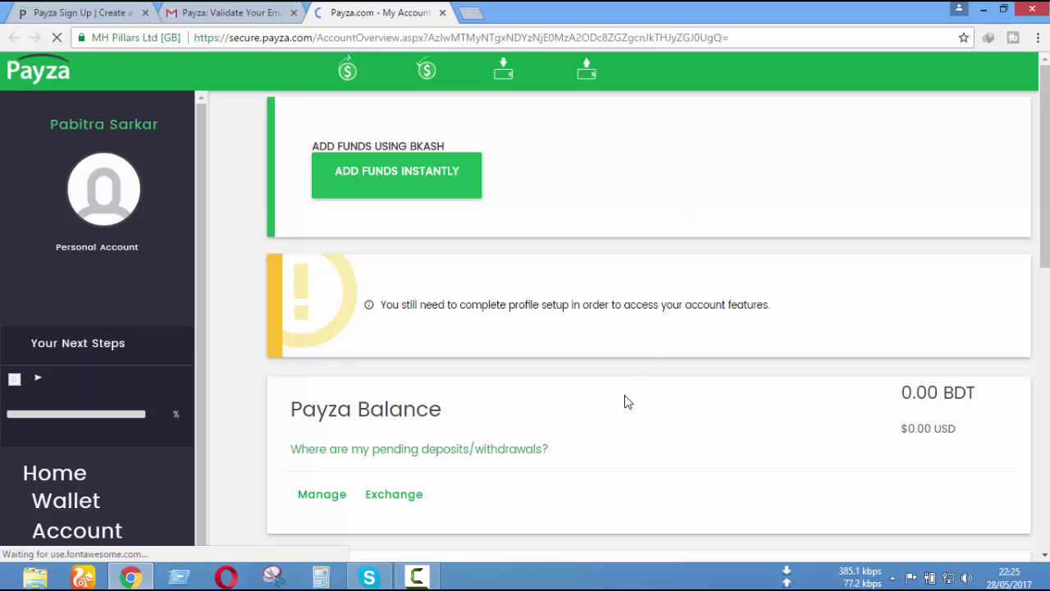
scroll(753, 346, "down", 10)
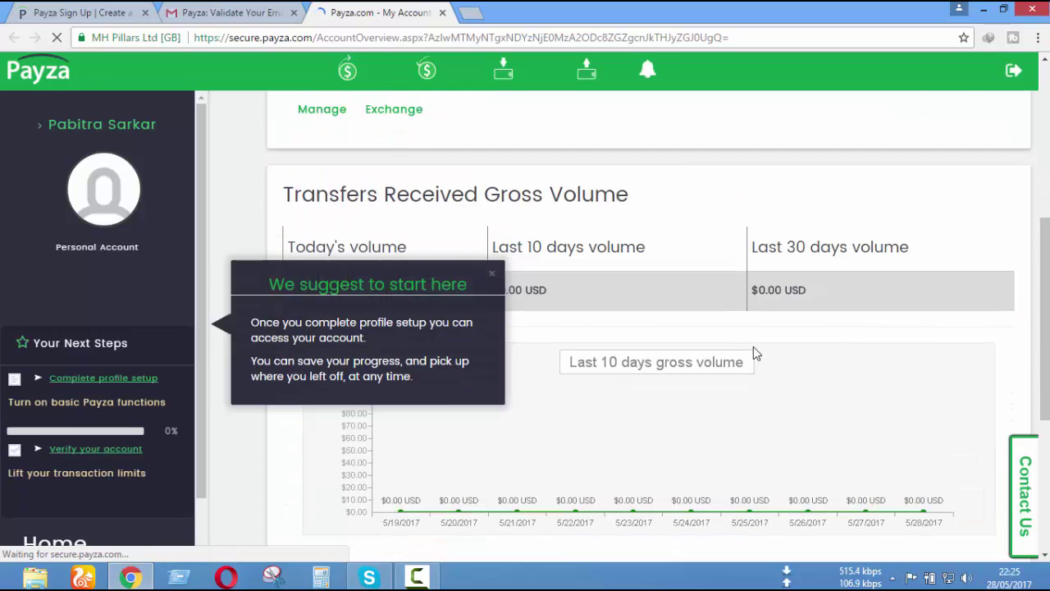
scroll(753, 347, "up", 10)
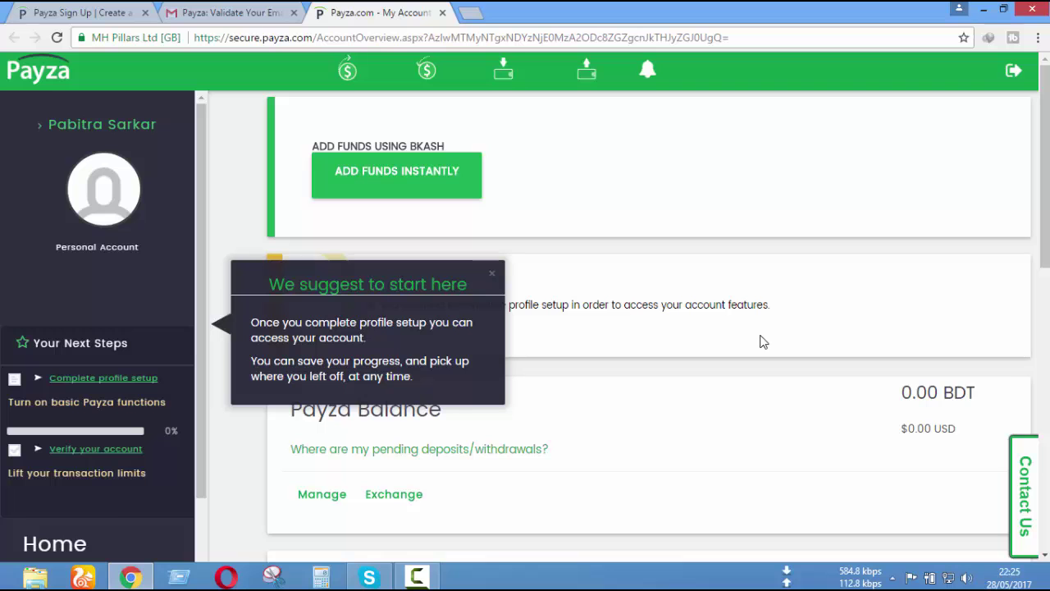
left_click(492, 272)
scroll(767, 363, "down", 10)
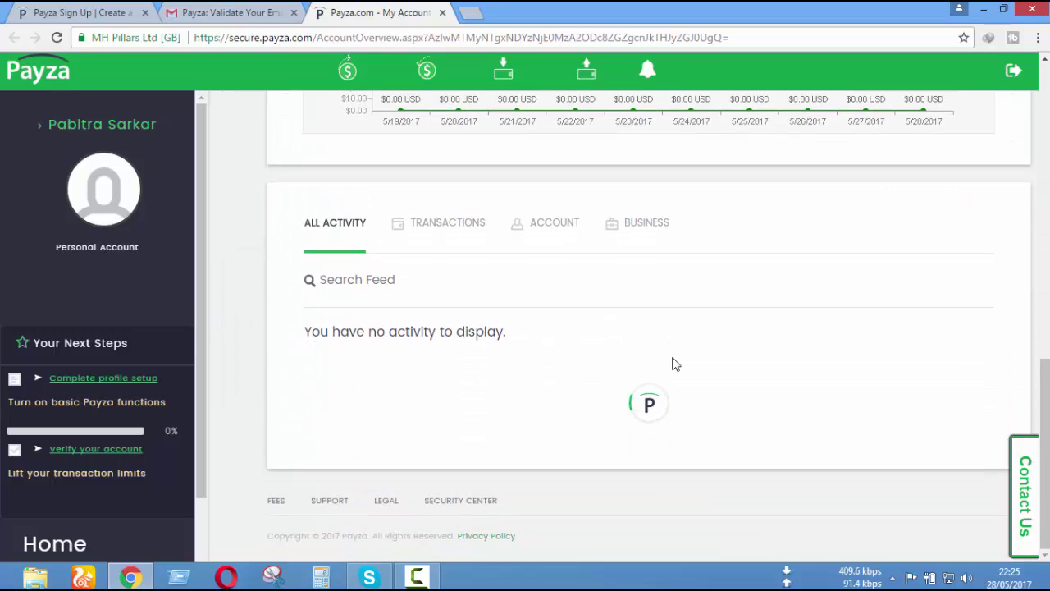
scroll(674, 358, "up", 6)
scroll(674, 358, "up", 4)
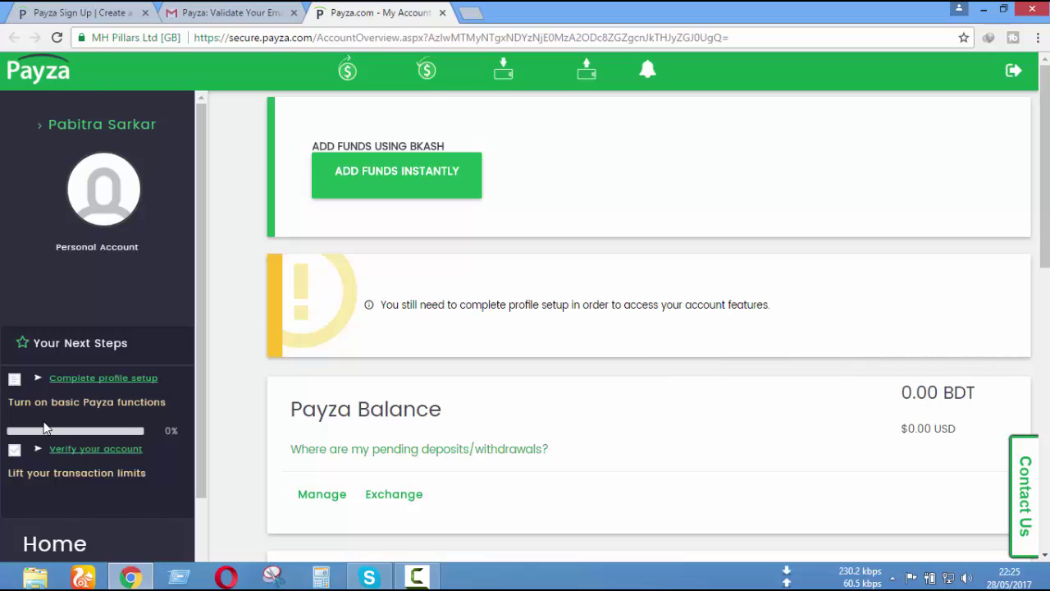
scroll(703, 335, "down", 2)
scroll(703, 336, "up", 2)
scroll(780, 304, "down", 1)
scroll(763, 348, "up", 1)
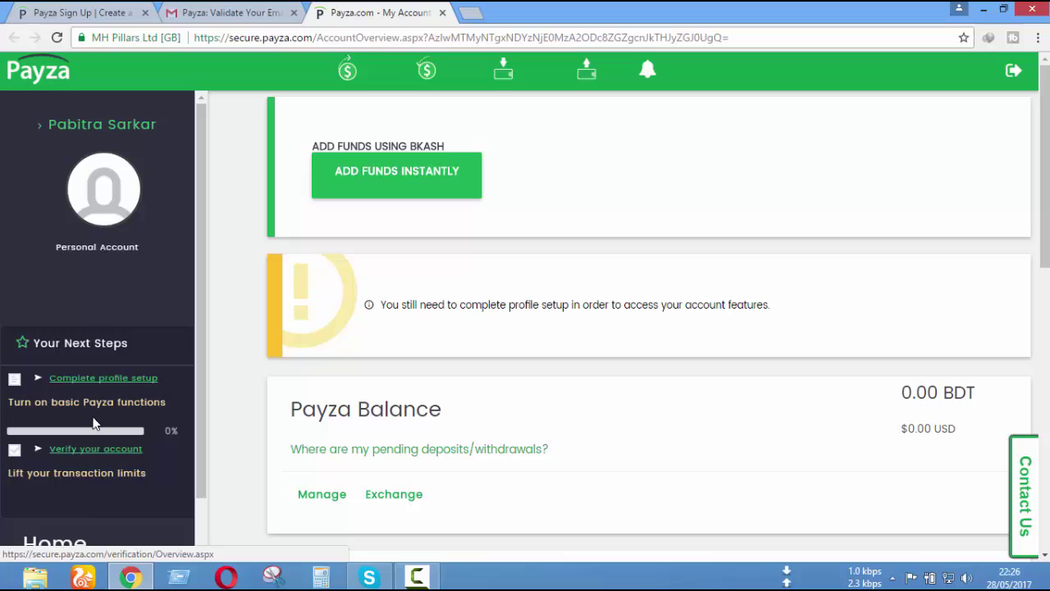
- Open Complete profile setup and begin the setup steps with Get Started
left_click(127, 386)
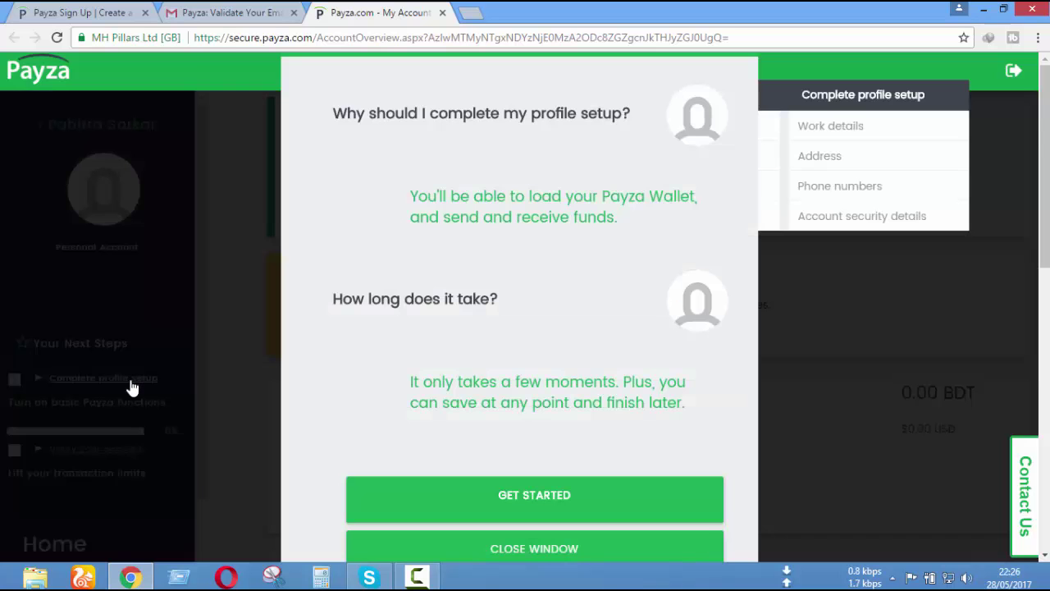
scroll(627, 275, "down", 5)
scroll(633, 287, "up", 3)
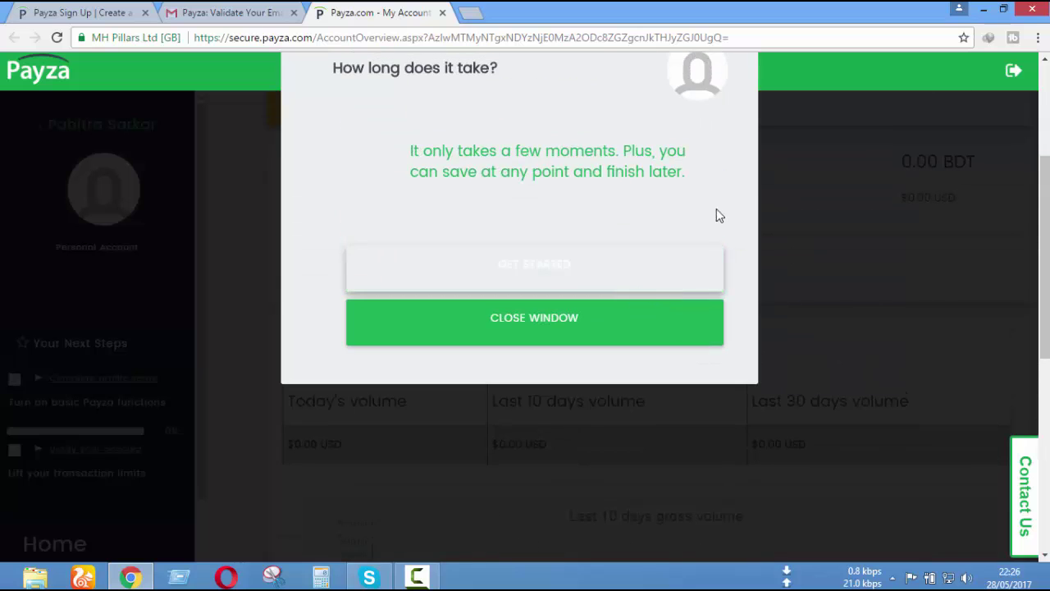
scroll(739, 216, "up", 3)
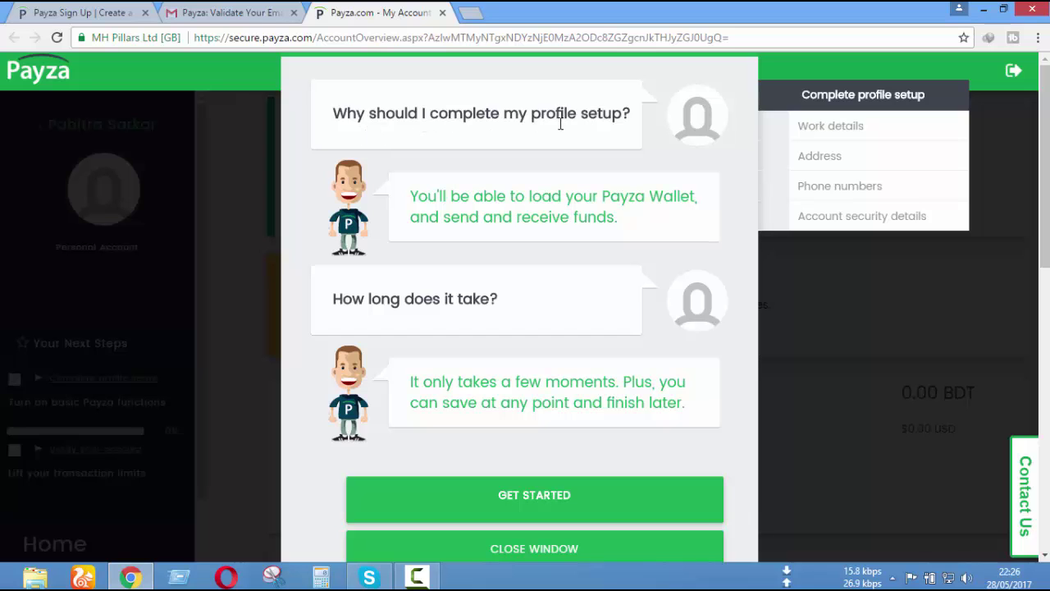
scroll(628, 236, "down", 4)
left_click(633, 239)
scroll(518, 273, "down", 3)
left_click(694, 335)
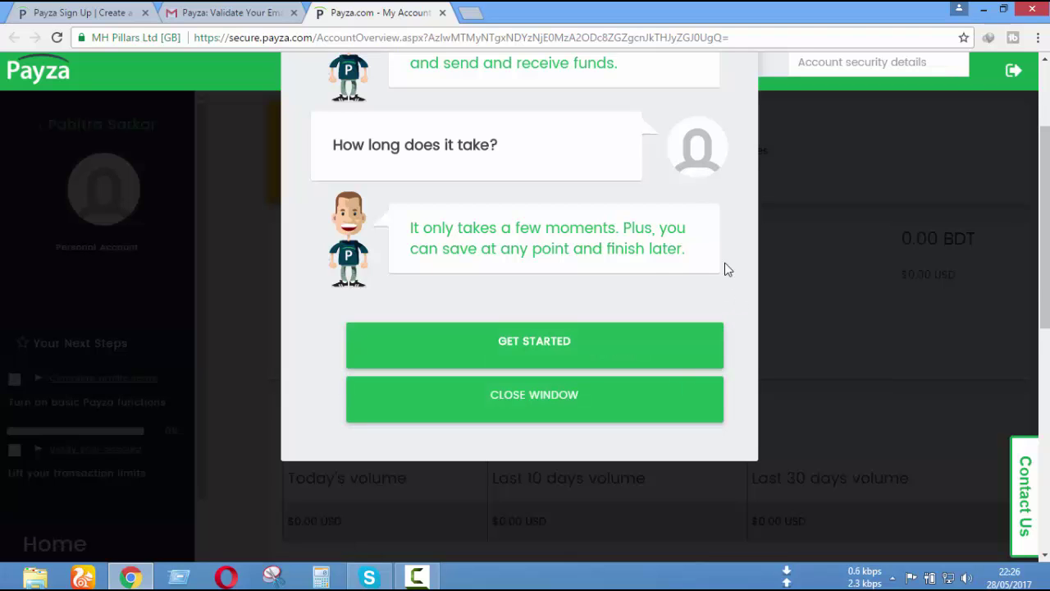
scroll(726, 269, "up", 1)
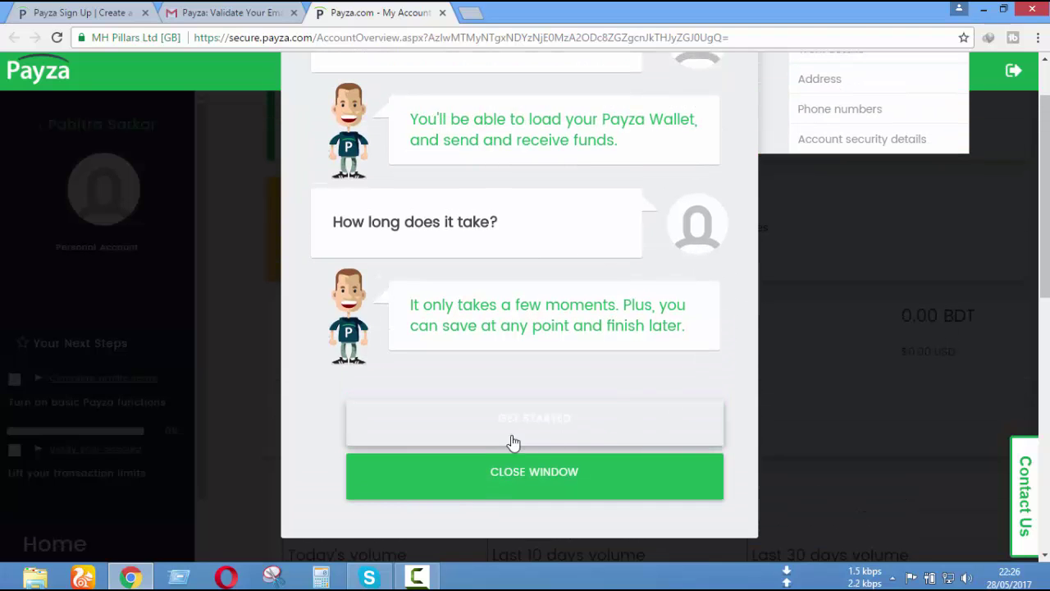
left_click(549, 424)
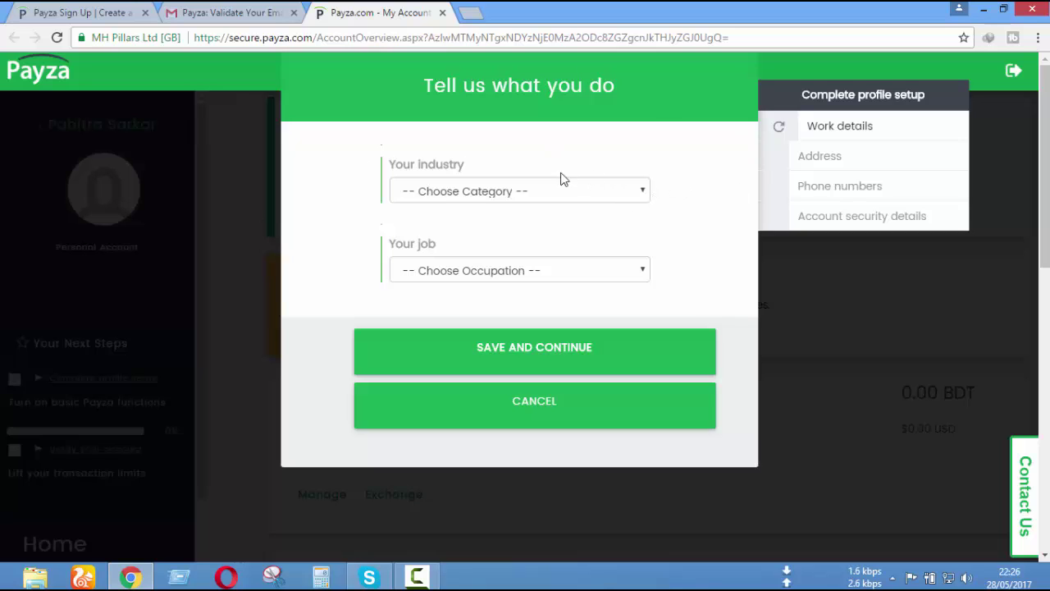
- Set industry to Other and job to Student, then save and continue
left_click(640, 195)
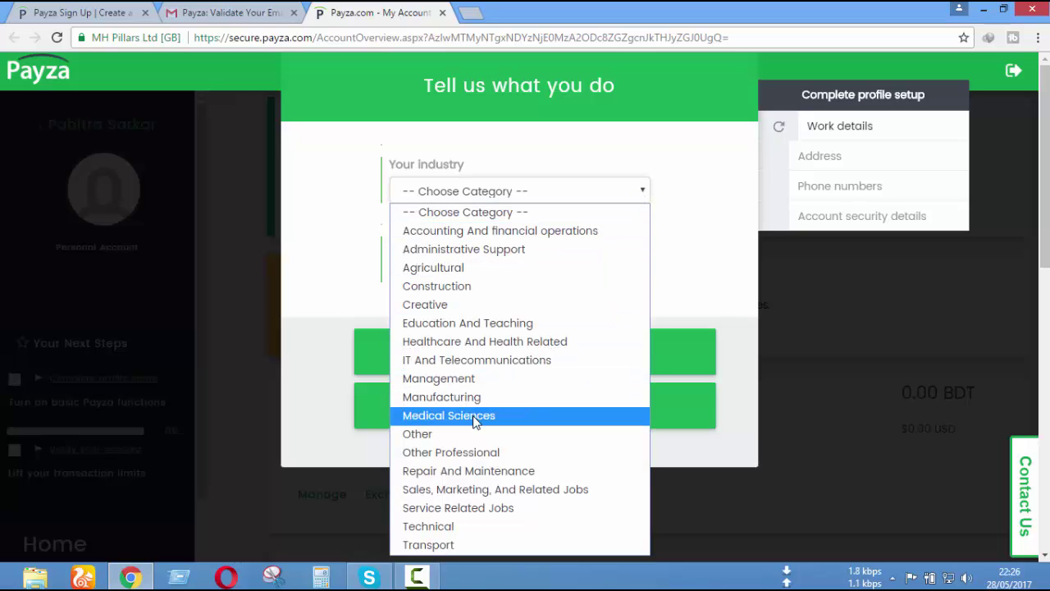
left_click(415, 433)
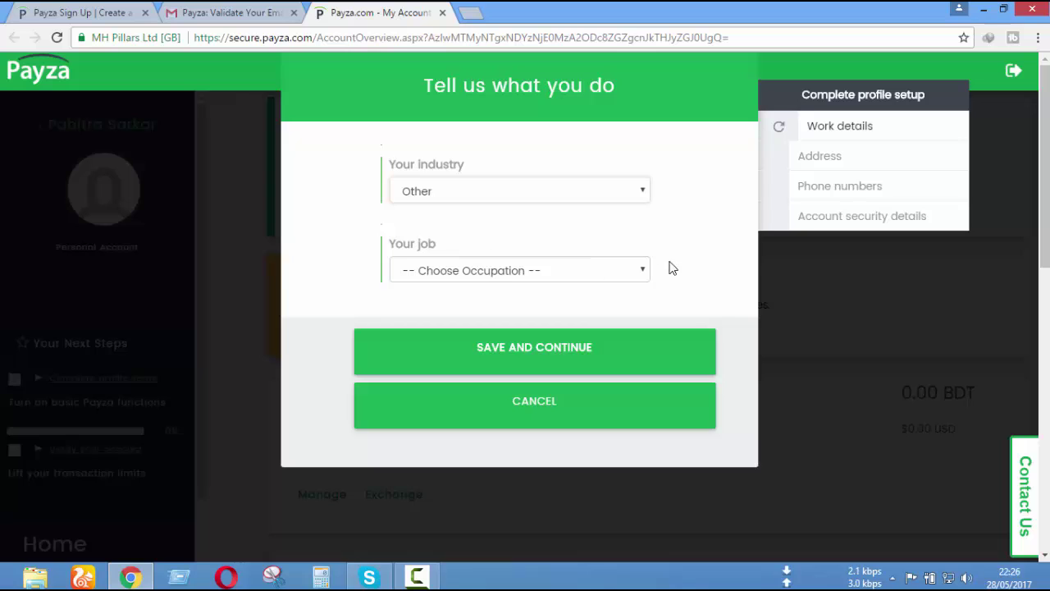
left_click(649, 275)
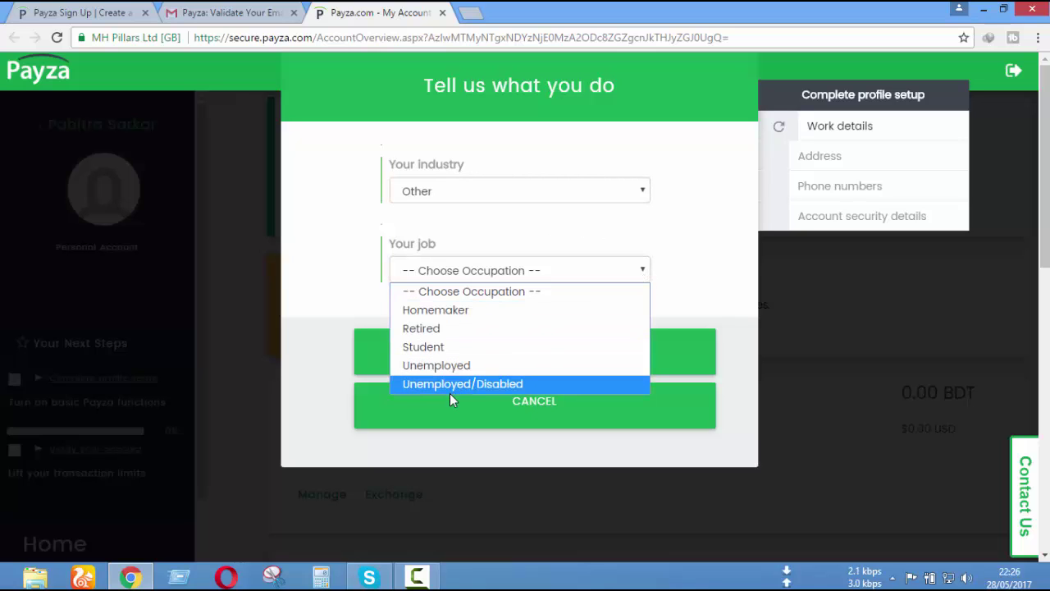
left_click(485, 351)
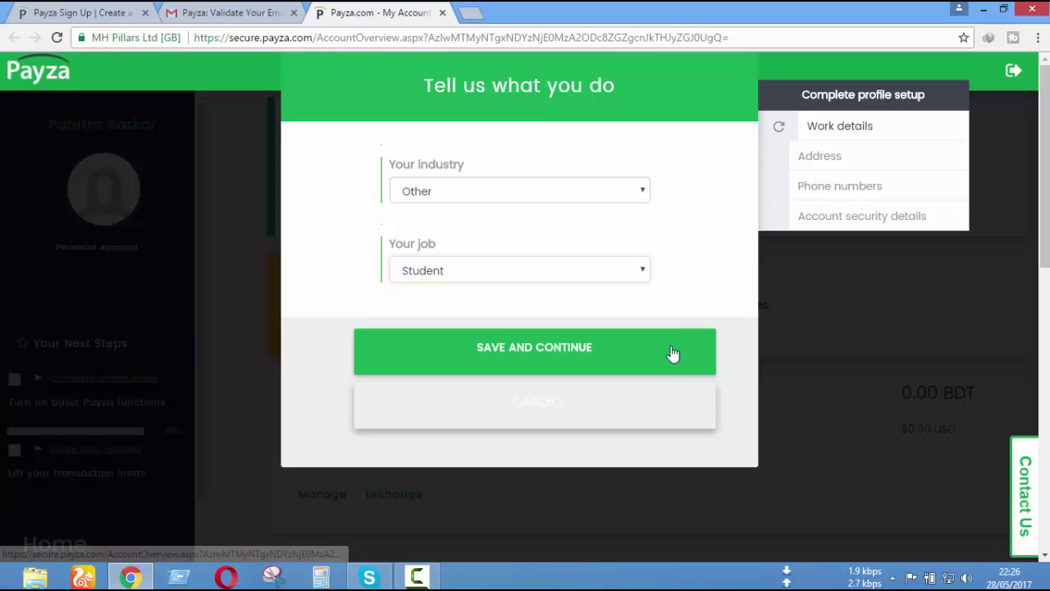
left_click(572, 358)
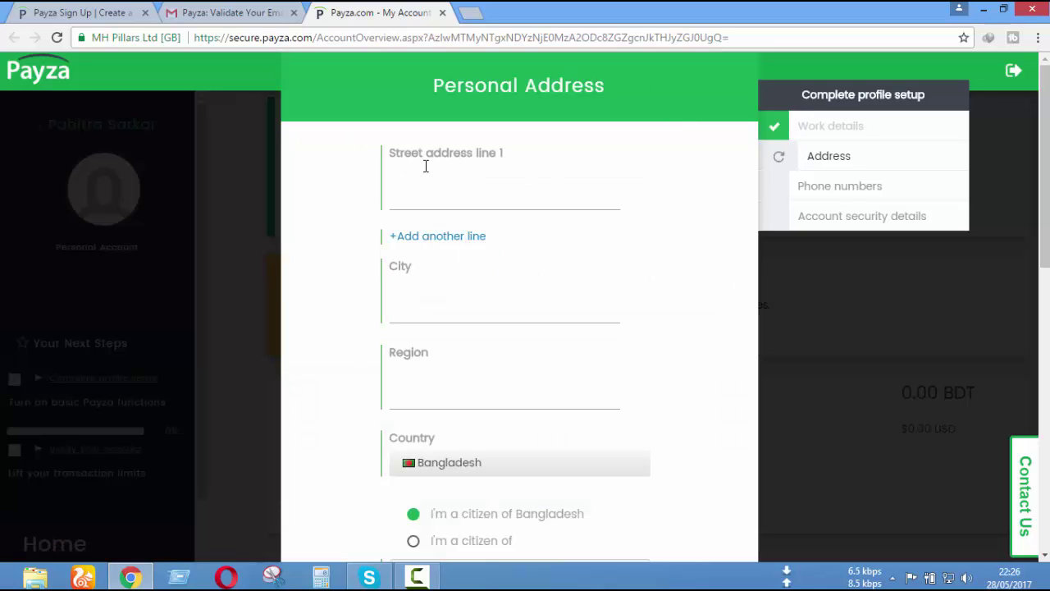
- Enter the street address in Street address line 1
left_click(493, 162)
scroll(574, 212, "down", 5)
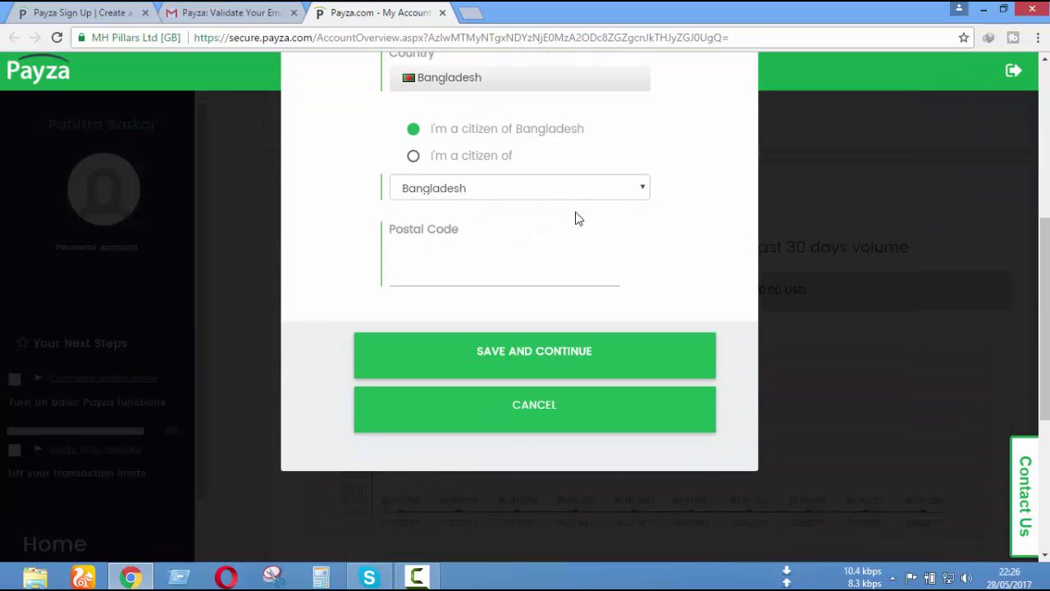
scroll(566, 210, "up", 4)
scroll(486, 206, "up", 1)
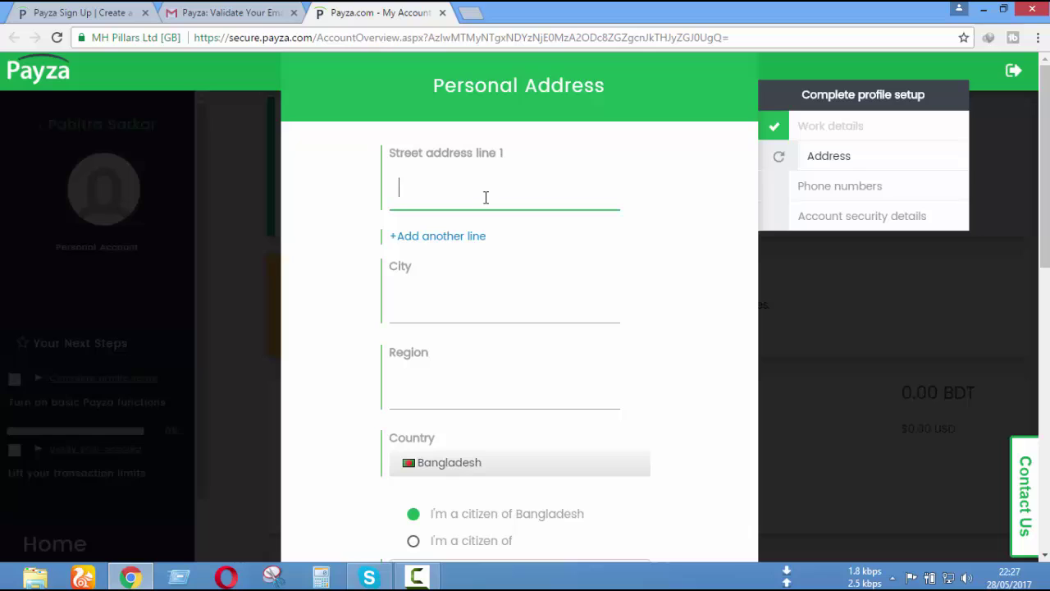
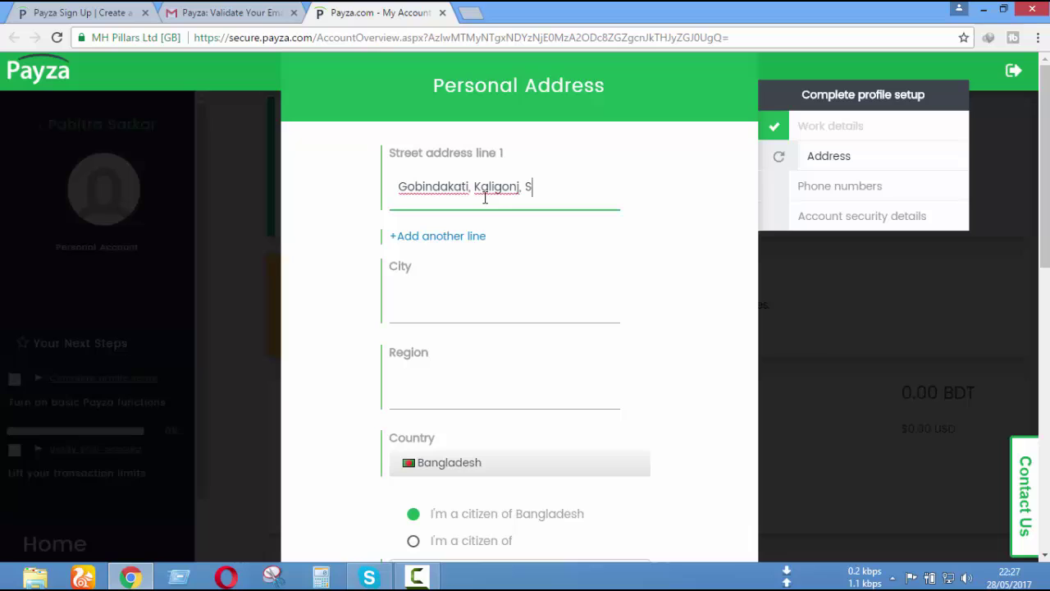
- Enter the city, accepting the autocomplete suggestion
left_click(401, 276)
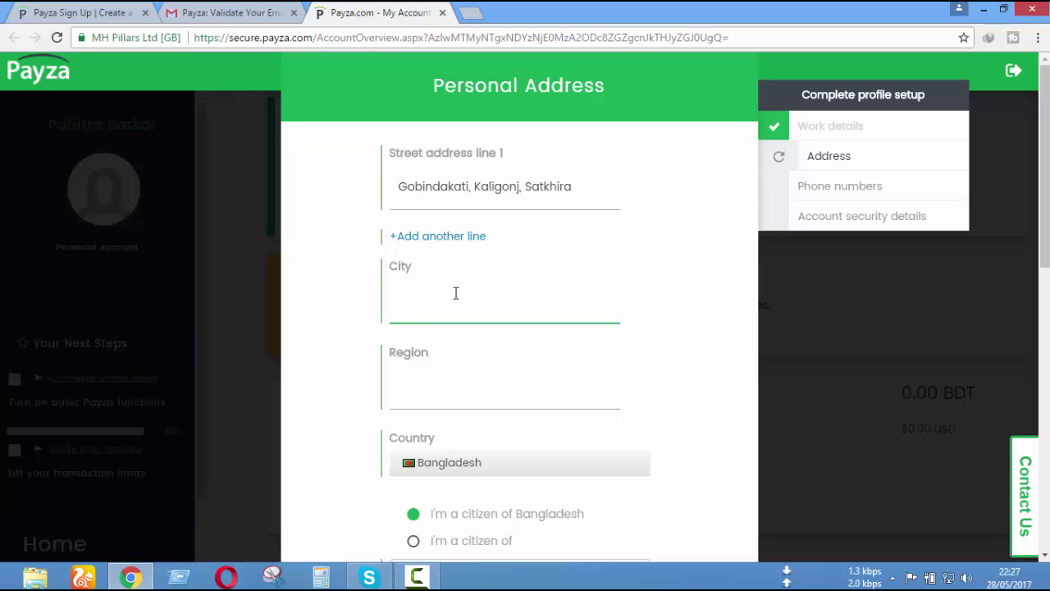
type("Khulna")
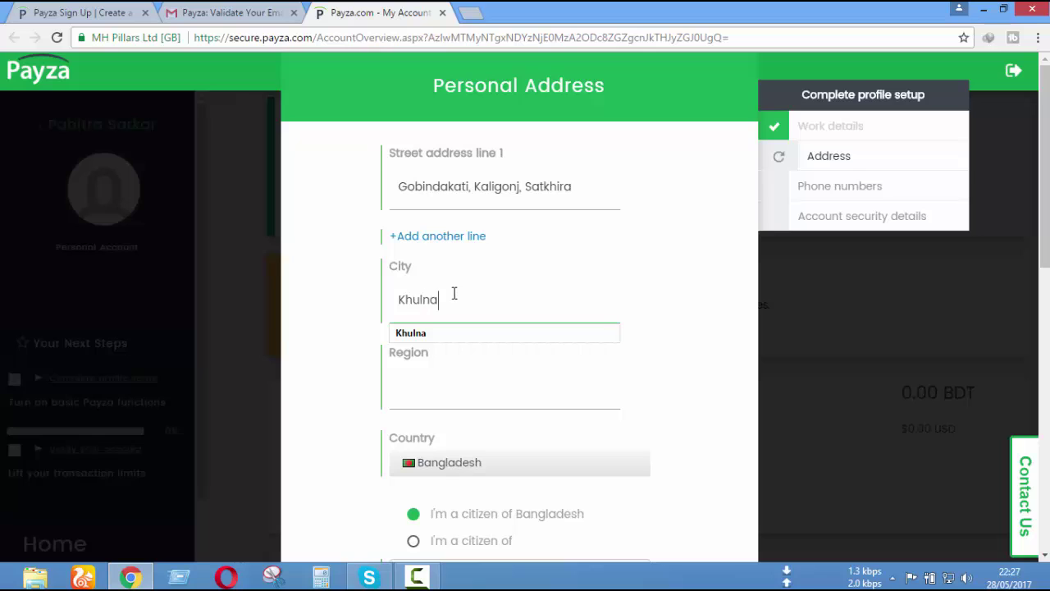
left_click(410, 334)
left_click(434, 368)
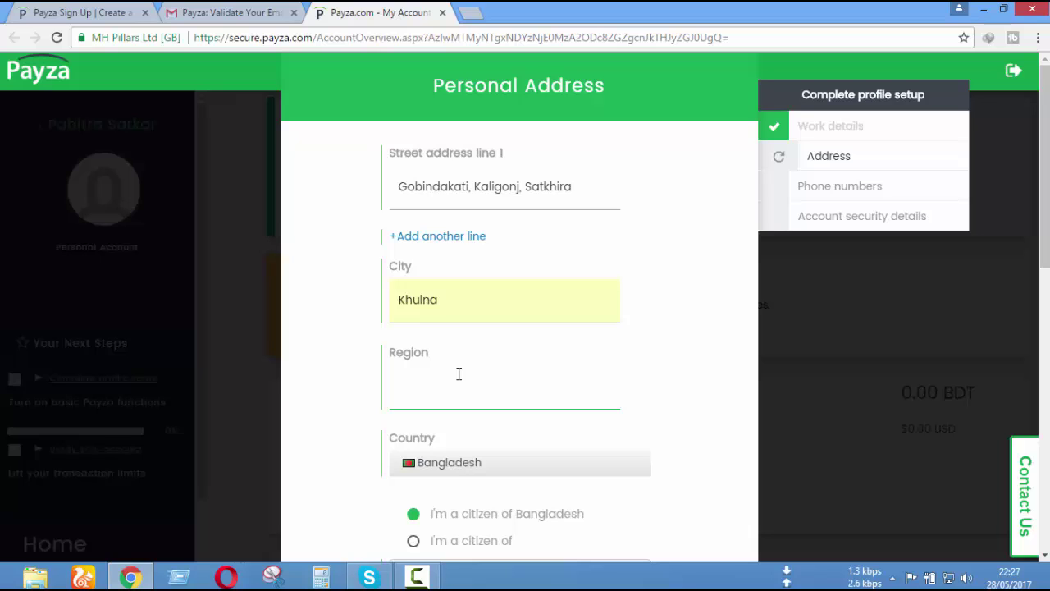
- Enter the region and keep Bangladesh as the citizenship country
type("Khulna")
scroll(561, 367, "down", 2)
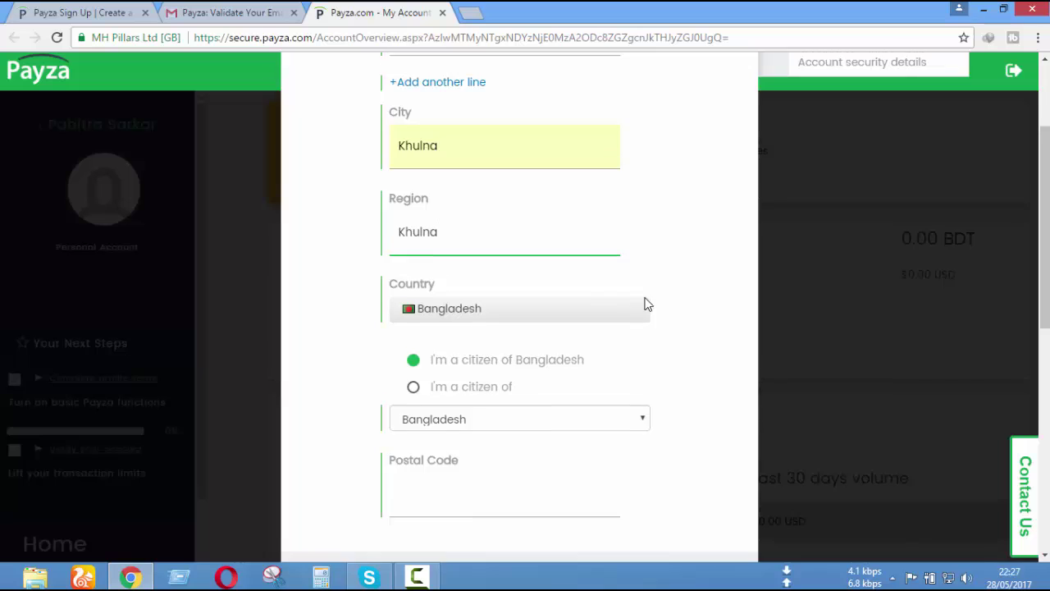
scroll(648, 304, "down", 3)
scroll(648, 305, "up", 2)
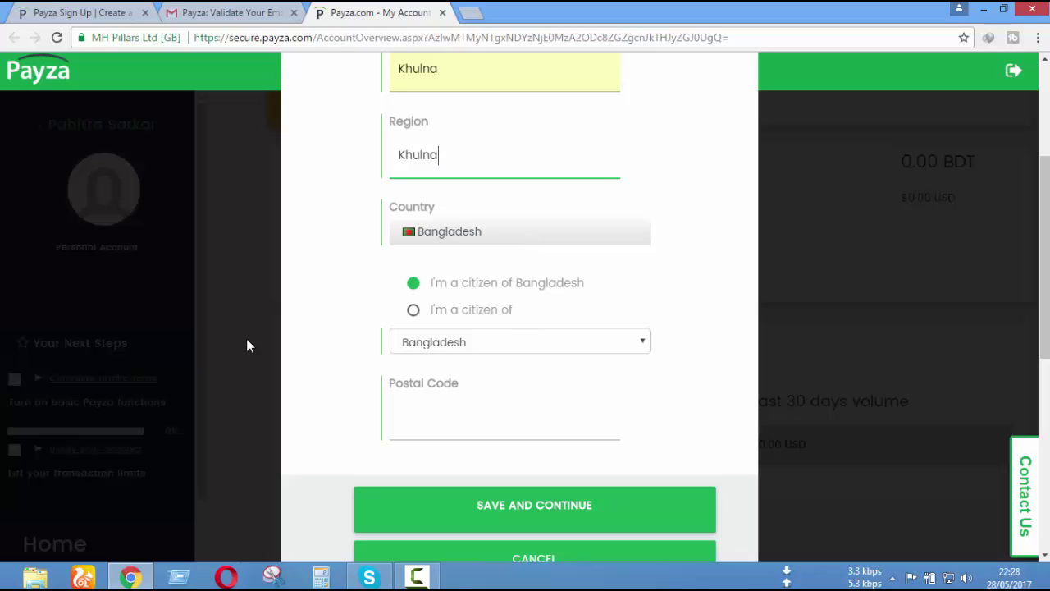
scroll(596, 274, "down", 1)
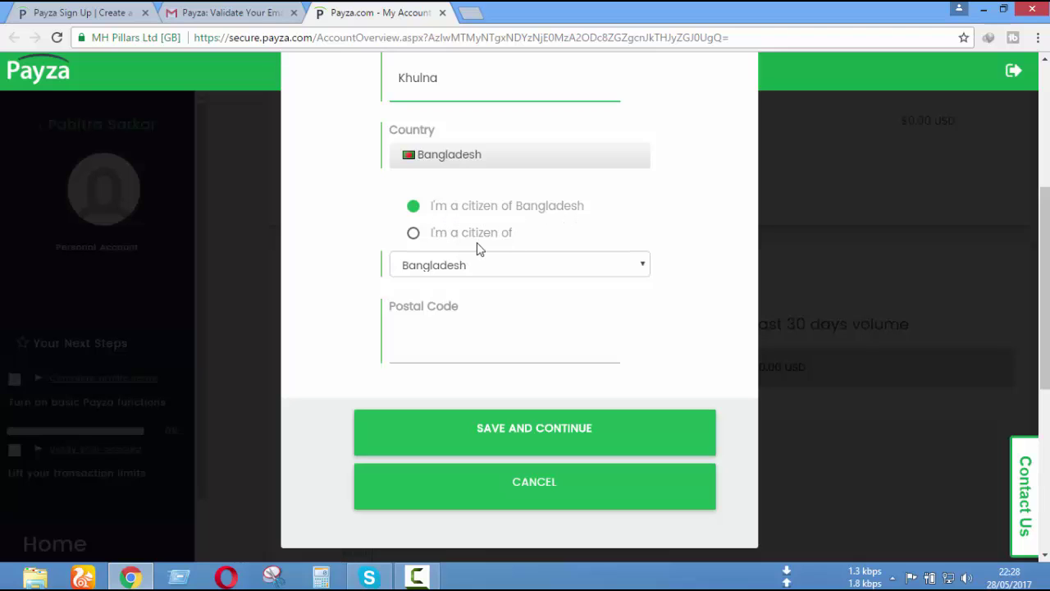
left_click(645, 267)
left_click(647, 271)
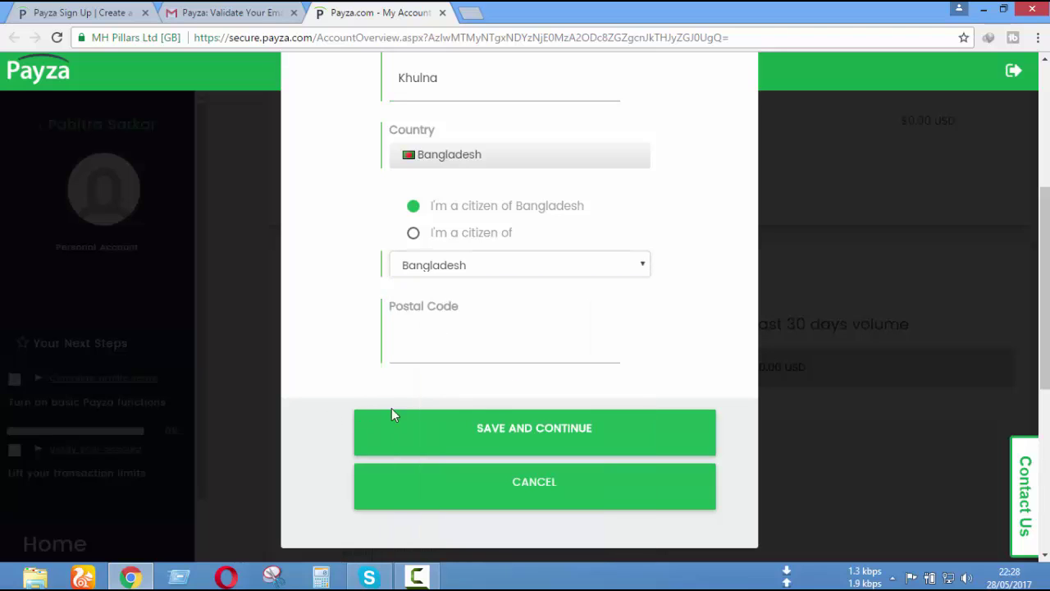
- Enter the postal code and submit with SAVE AND CONTINUE
left_click(493, 339)
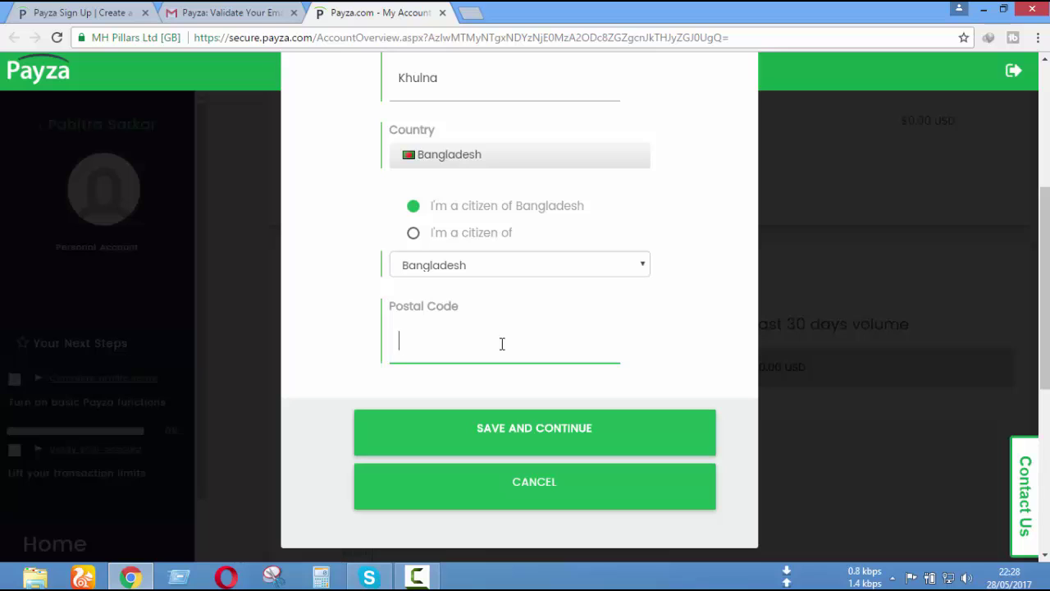
type("9440")
scroll(694, 271, "up", 4)
scroll(694, 271, "down", 4)
scroll(694, 270, "up", 3)
scroll(697, 271, "down", 5)
left_click(696, 274)
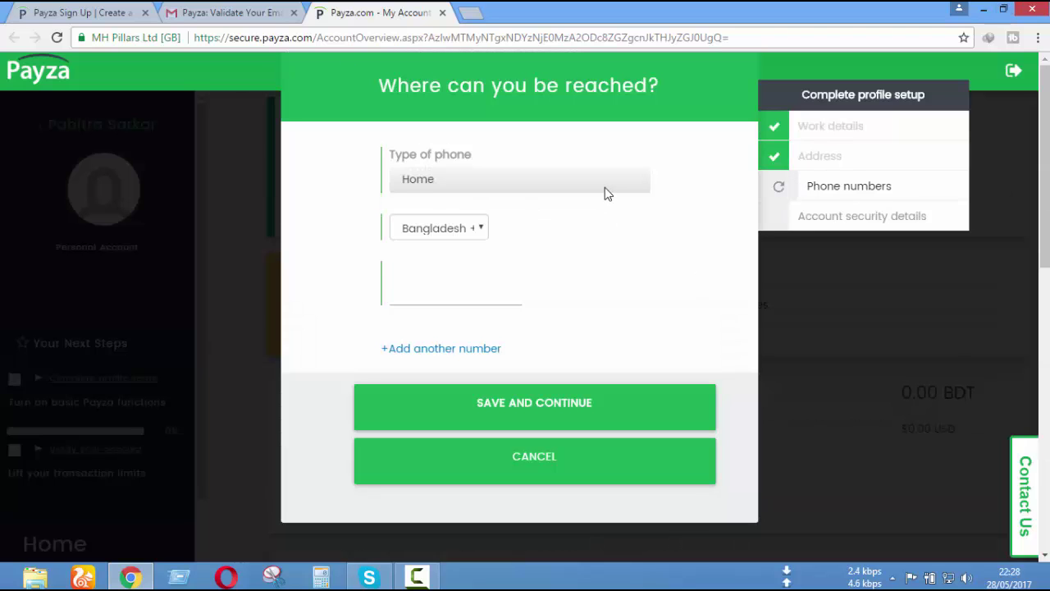
- Choose Bangladesh +880 as the country code and enter the home phone number
left_click(482, 229)
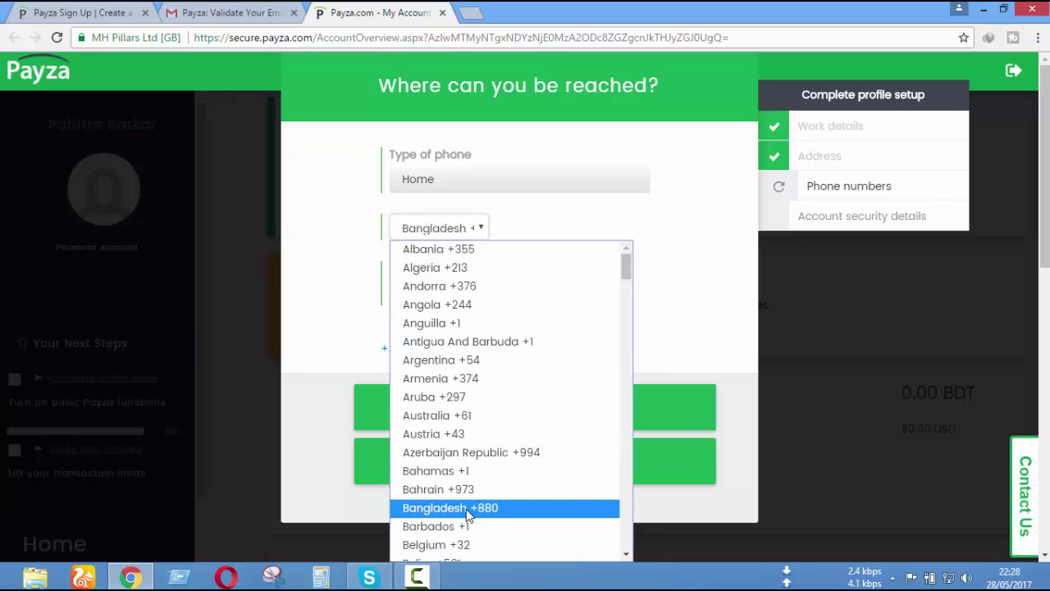
left_click(469, 512)
left_click(446, 271)
left_click(483, 229)
left_click(517, 509)
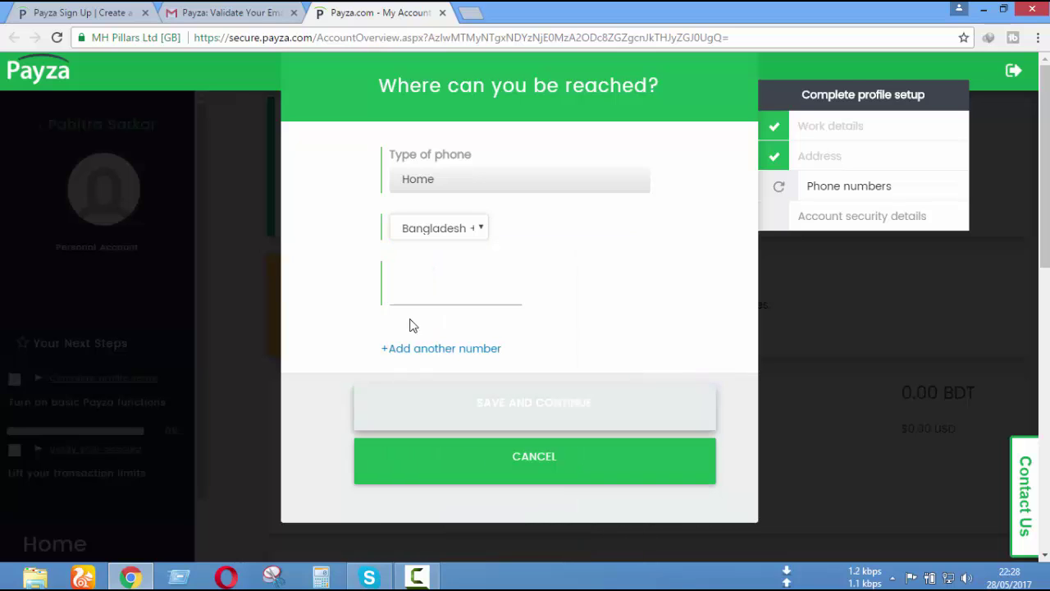
left_click(440, 294)
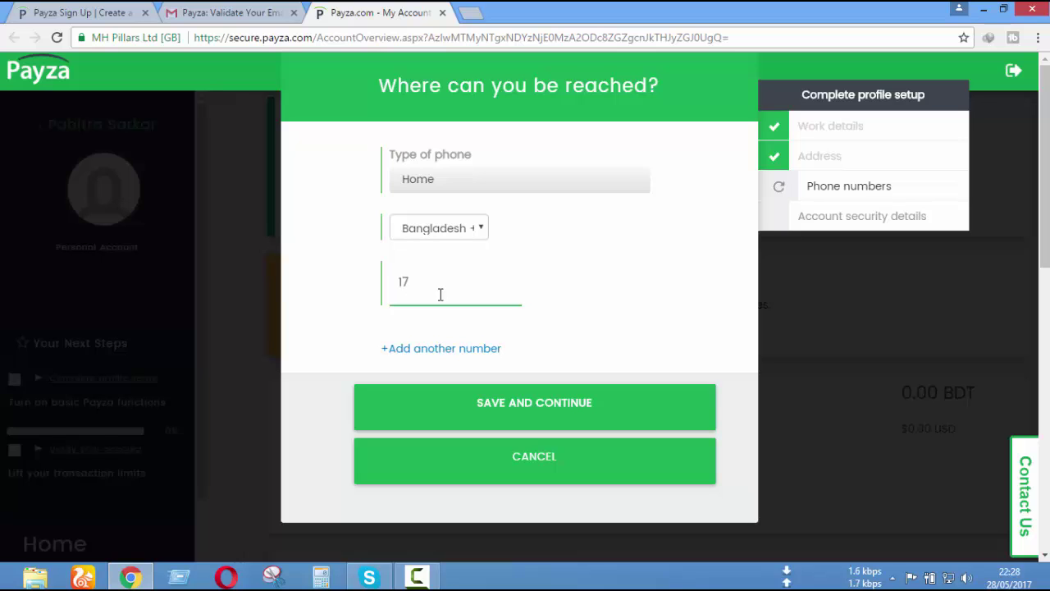
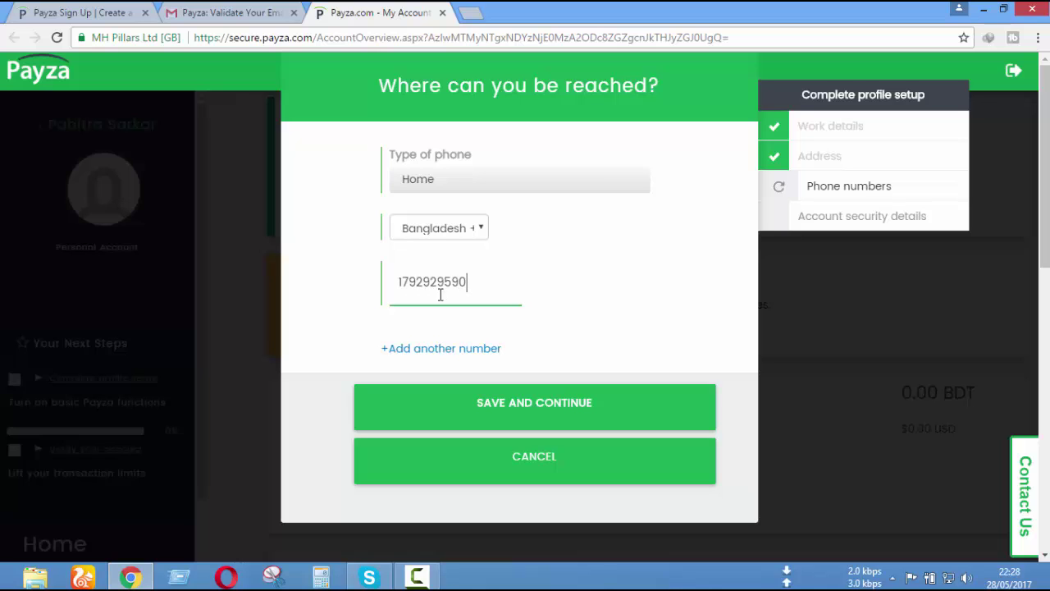
- Save the phone number and continue to the account protection step
scroll(621, 361, "down", 3)
scroll(621, 361, "up", 3)
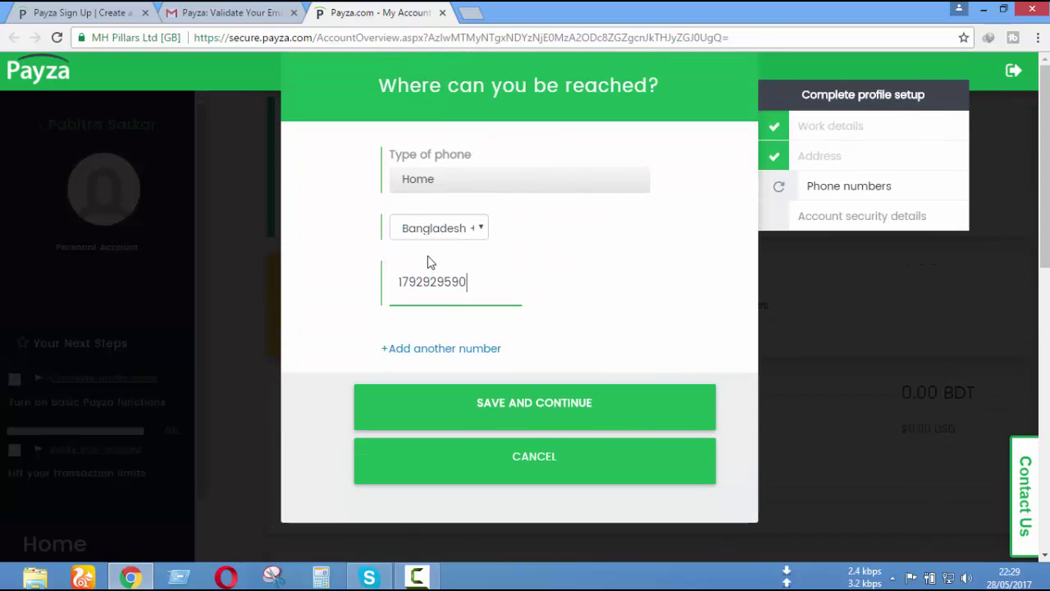
left_click(555, 416)
left_click(516, 423)
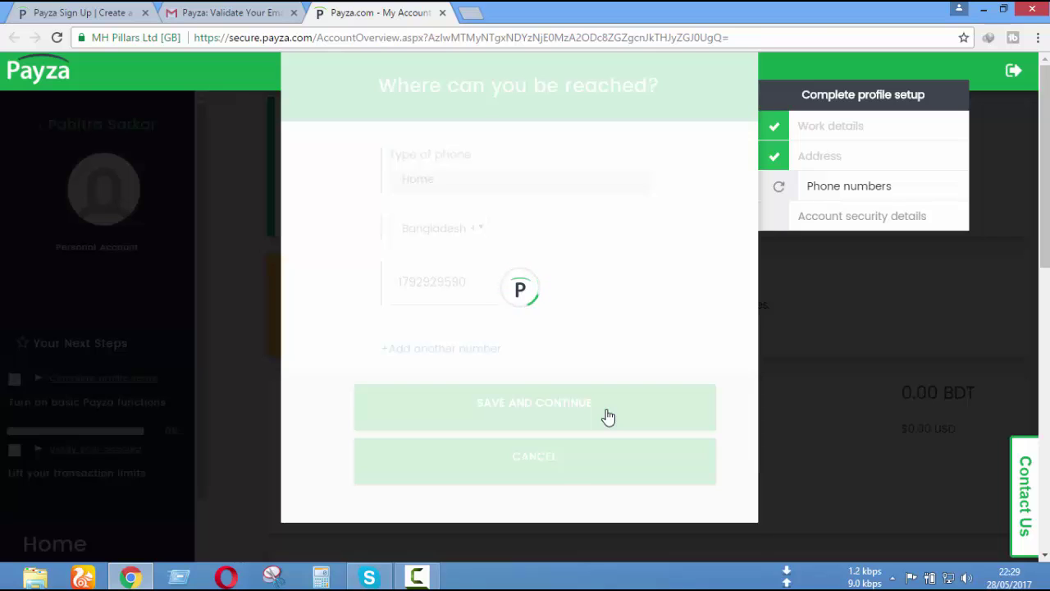
scroll(692, 318, "down", 3)
scroll(691, 319, "up", 3)
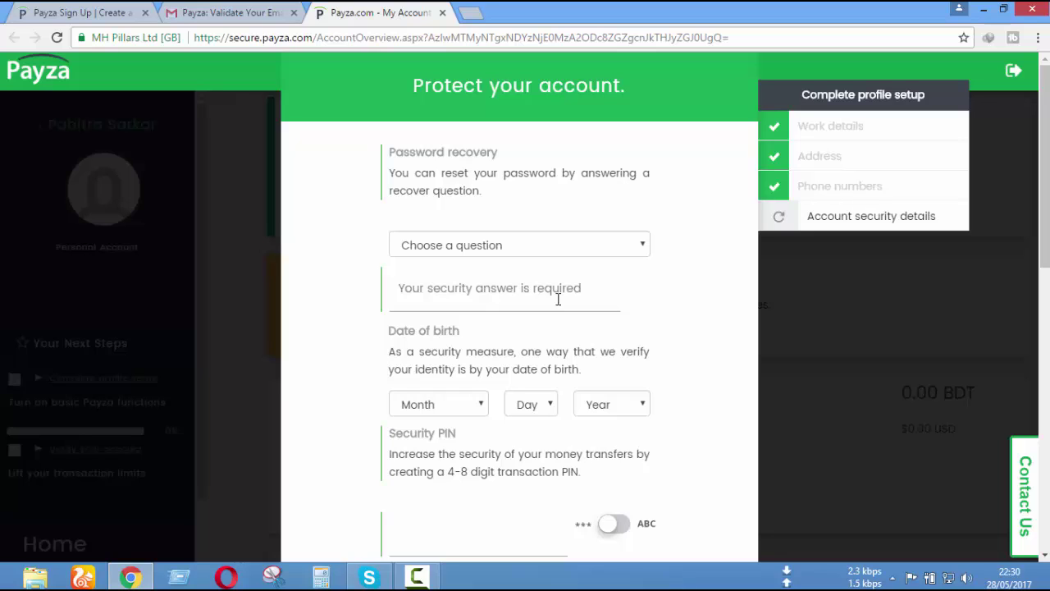
- Choose 'What is the name of your best childhood friend?' as the recovery question and enter its answer
left_click(627, 247)
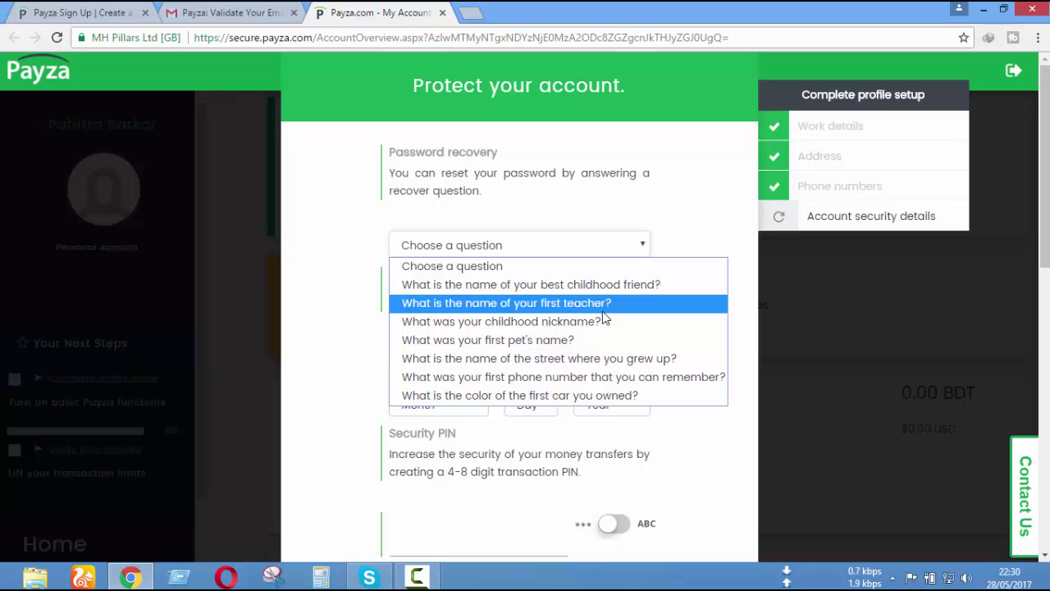
left_click(648, 292)
left_click(488, 291)
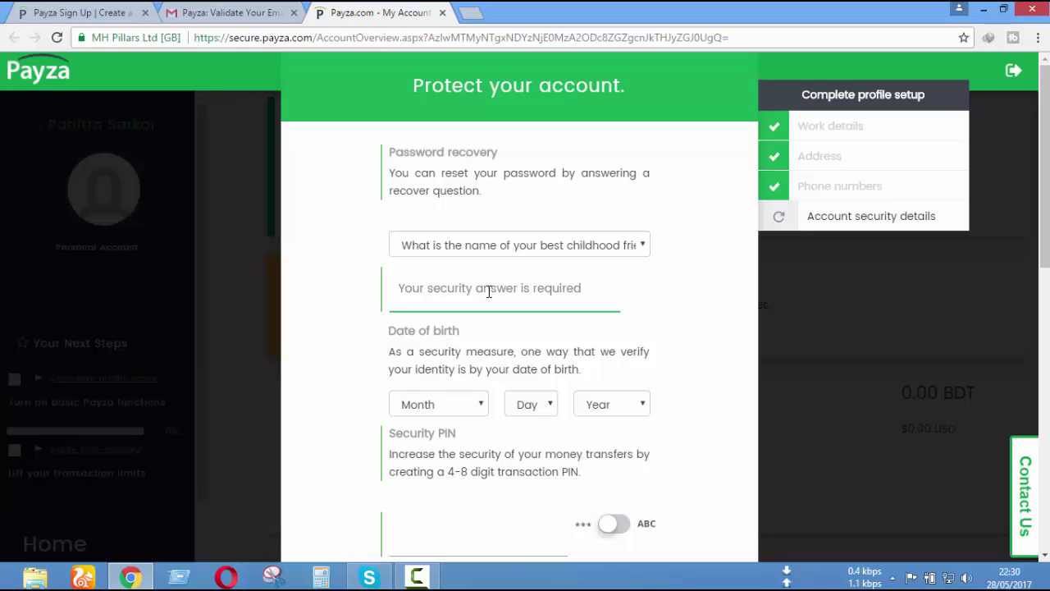
left_click(640, 255)
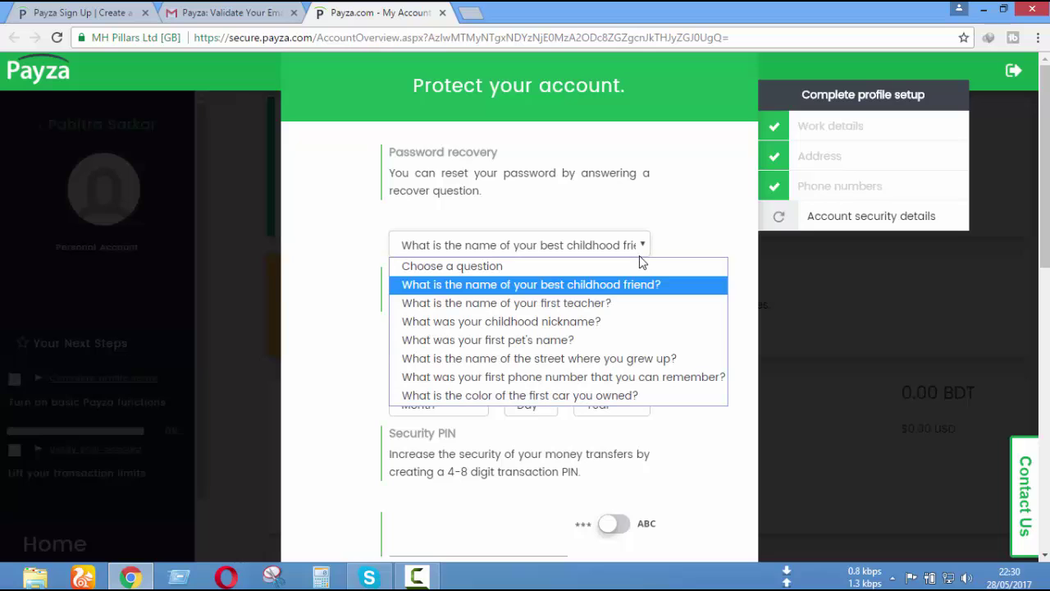
left_click(639, 256)
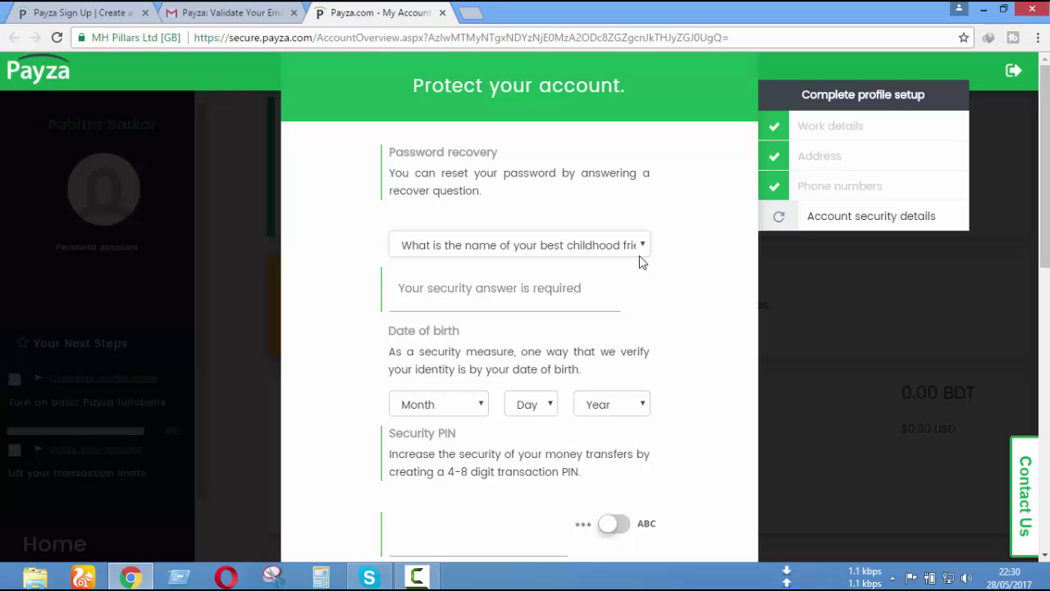
left_click(569, 290)
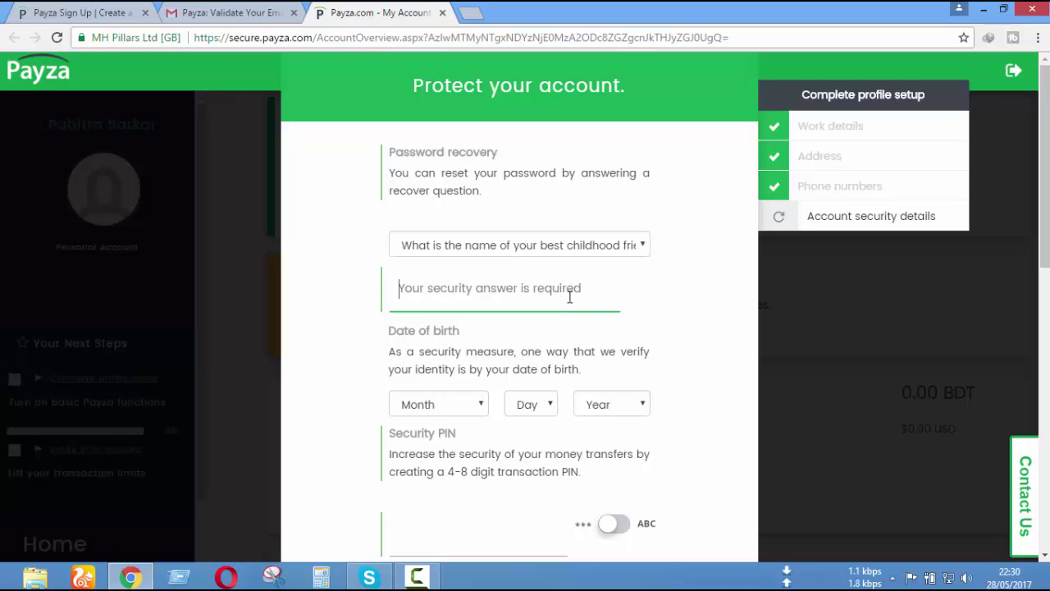
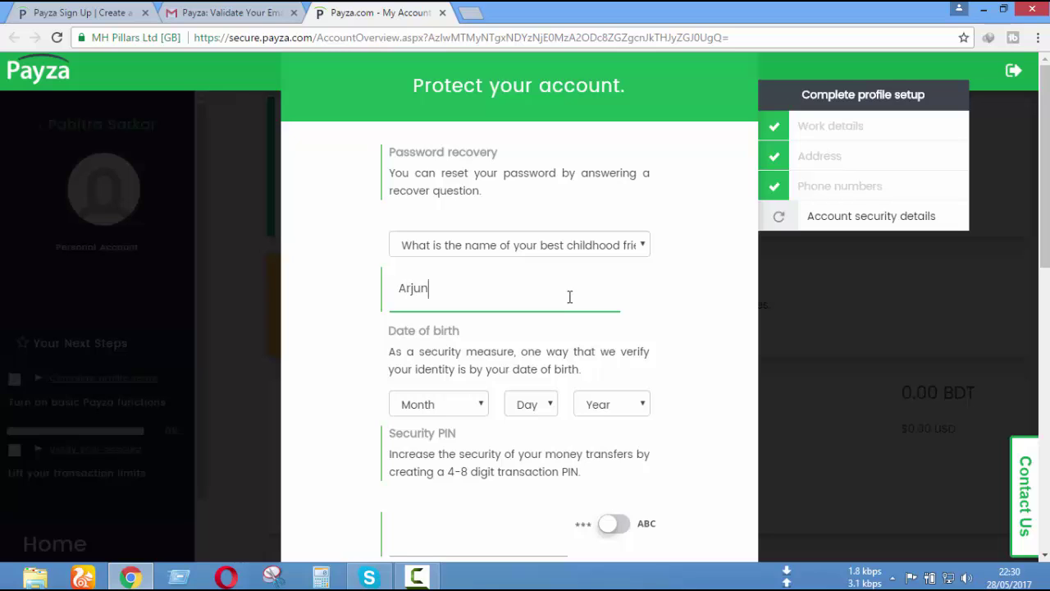
left_click(702, 334)
scroll(704, 333, "down", 2)
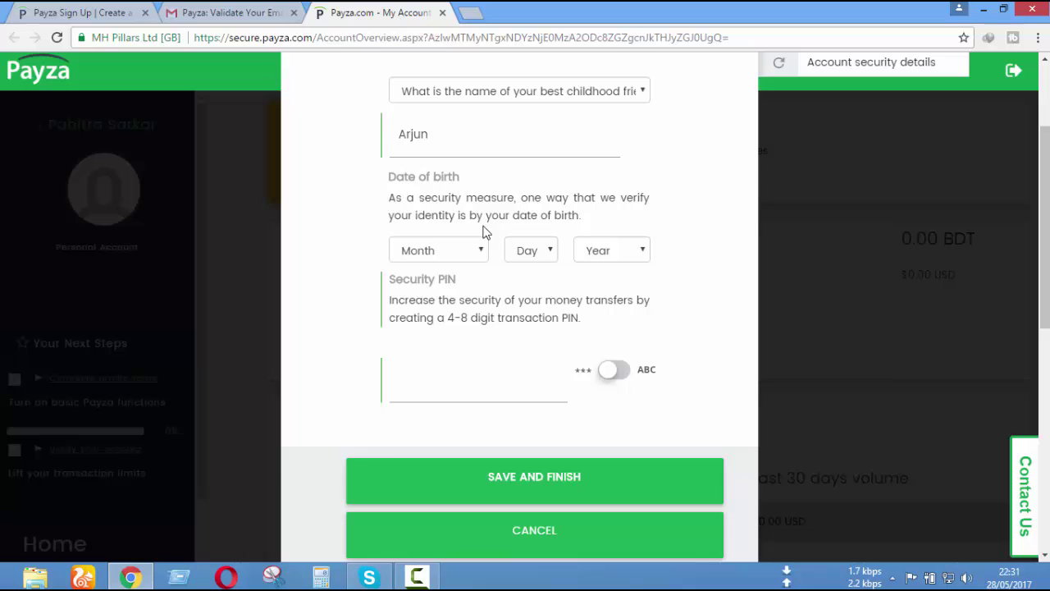
- Set the date of birth to May 10, 1995
scroll(619, 253, "down", 1)
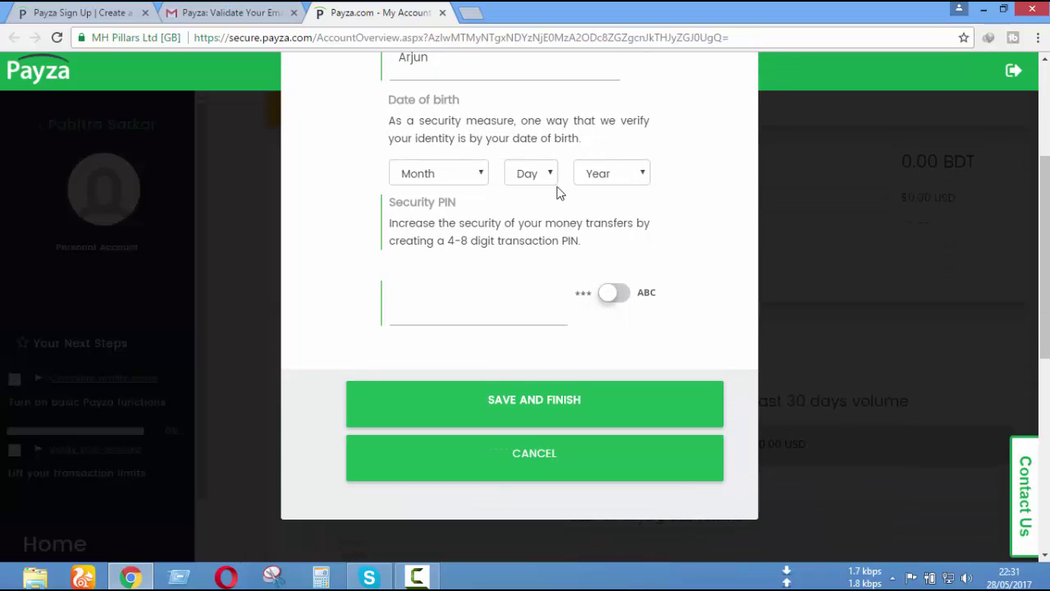
left_click(476, 178)
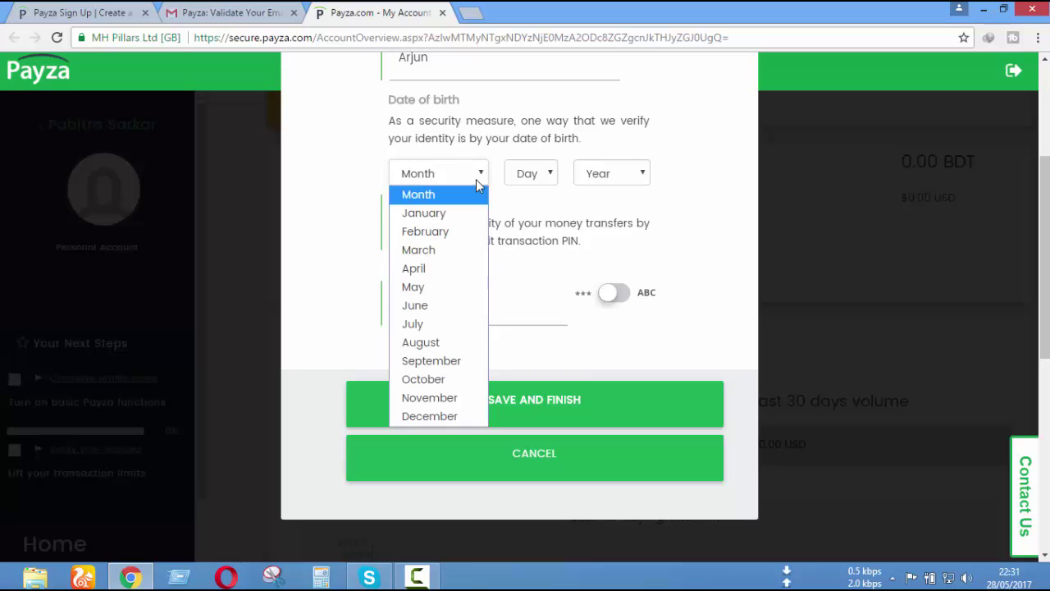
left_click(462, 289)
left_click(534, 173)
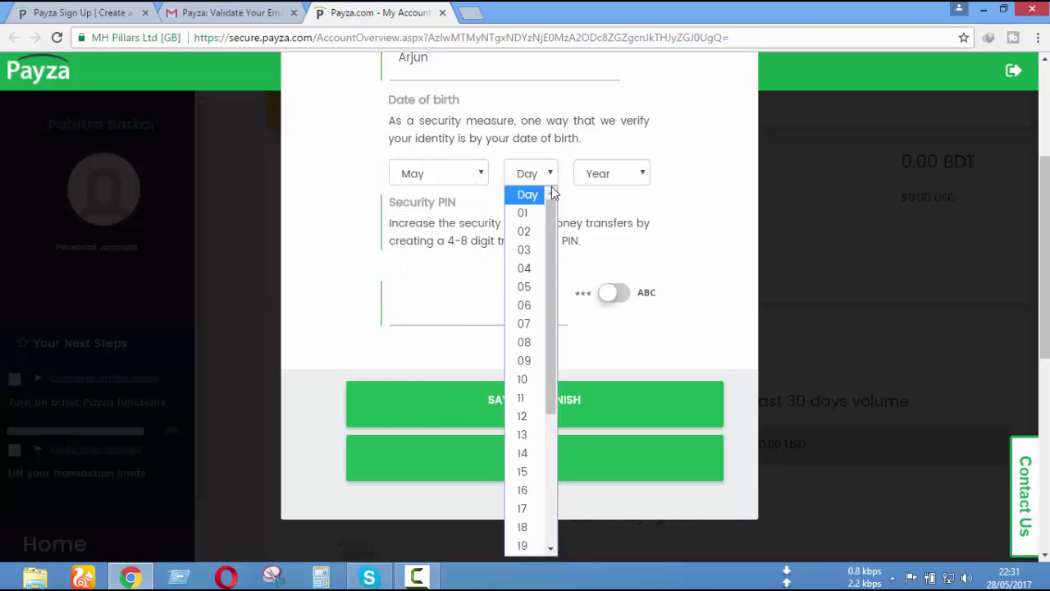
left_click(529, 379)
left_click(638, 181)
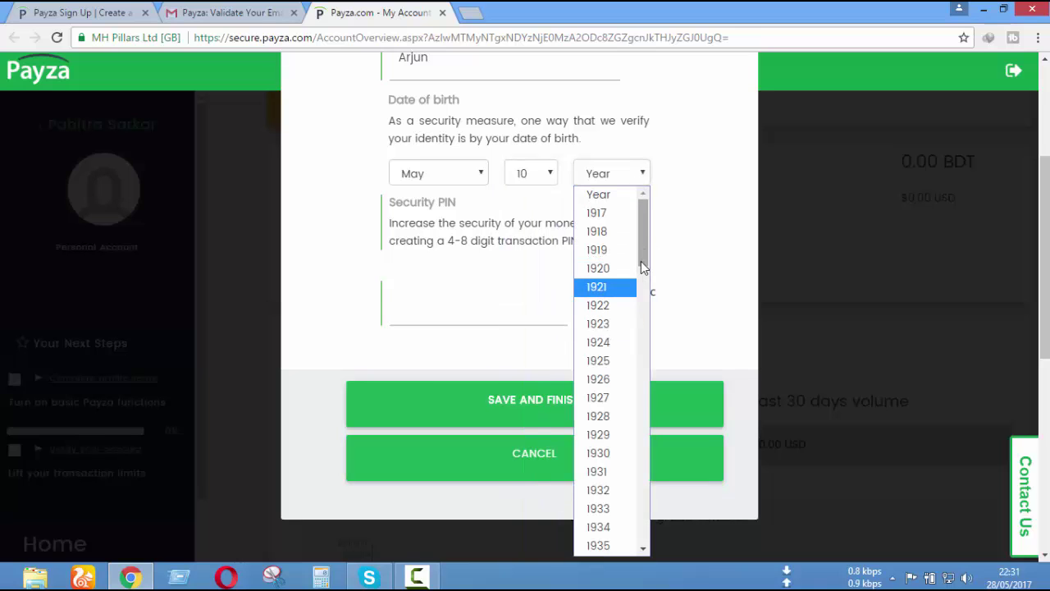
left_click_drag(644, 261, 638, 496)
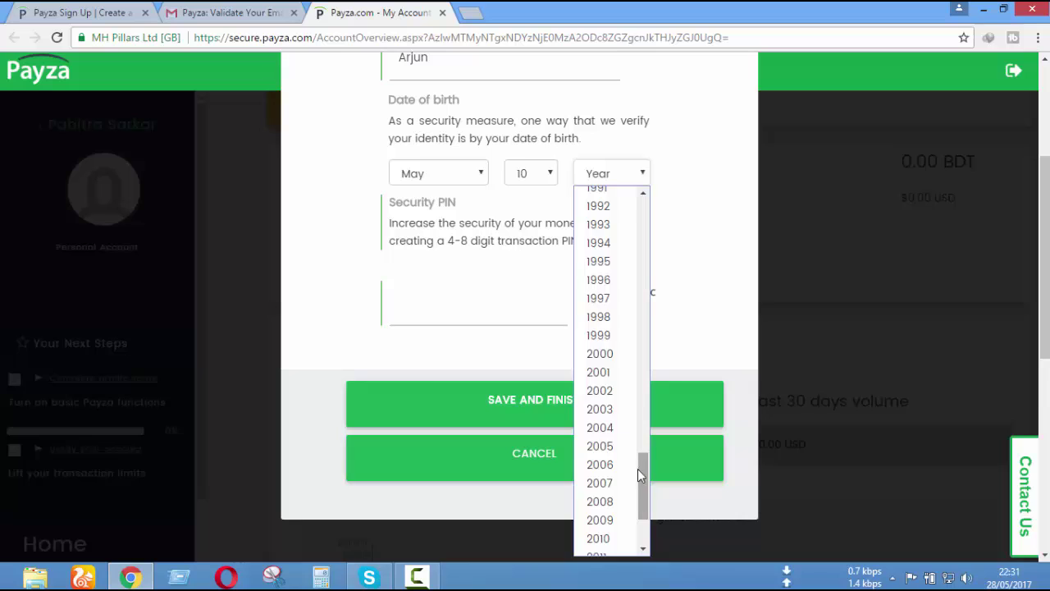
left_click(615, 262)
- Select the security PIN field and read its 4-8 digit requirement
left_click(466, 298)
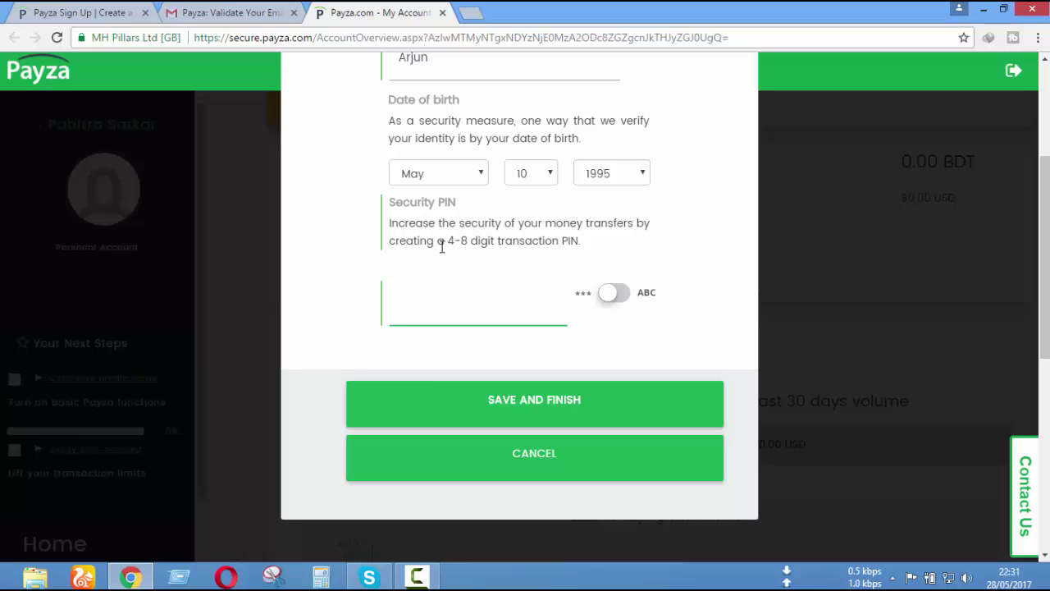
left_click_drag(591, 250, 394, 222)
left_click(578, 261)
scroll(635, 322, "up", 3)
scroll(636, 323, "down", 4)
scroll(648, 287, "up", 3)
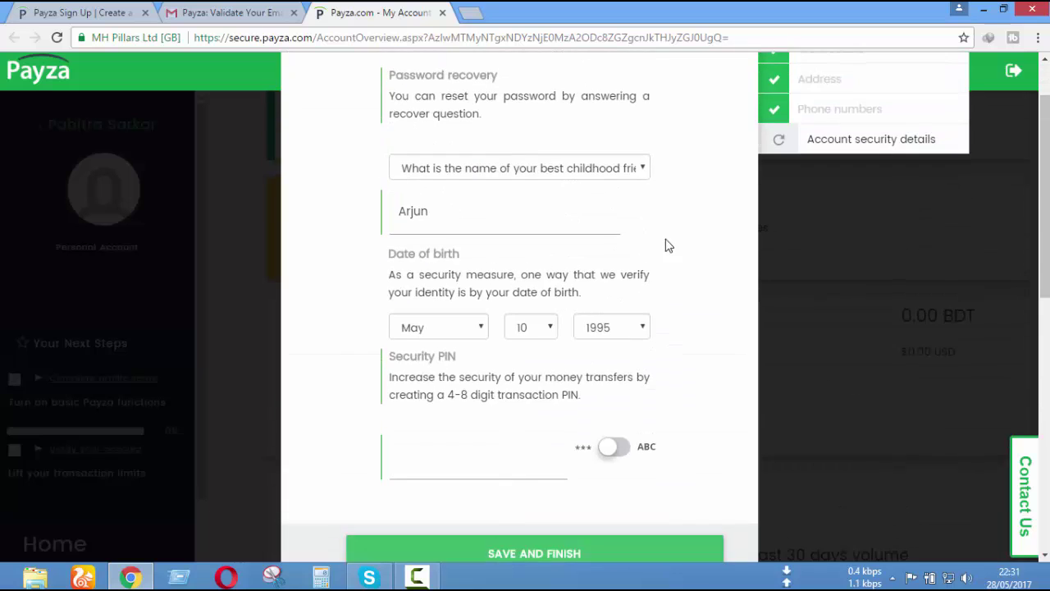
- Enter a 4-digit security PIN in the PIN field
scroll(673, 293, "down", 3)
scroll(674, 292, "up", 3)
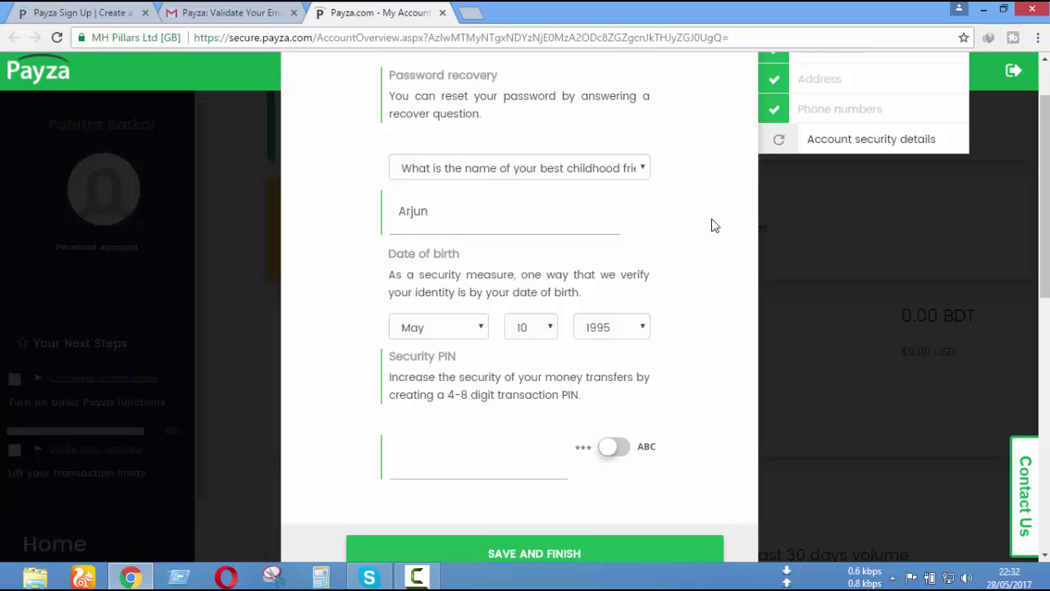
left_click_drag(471, 394, 448, 394)
left_click(538, 406)
left_click(504, 447)
key("ctrl+a")
key("BackSpace")
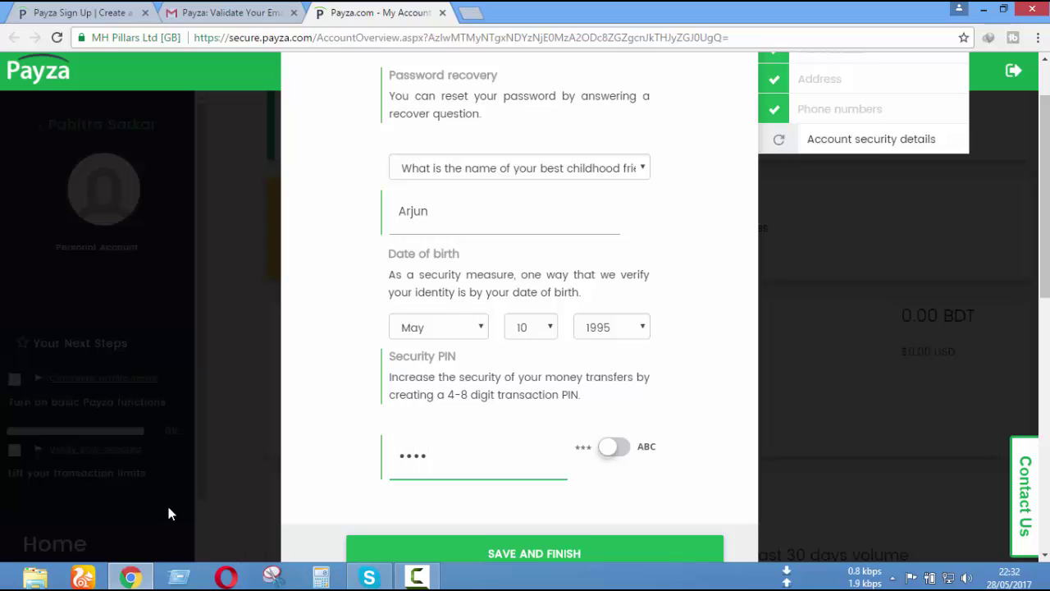
- Save the security details and return to the account home page
scroll(393, 453, "down", 3)
left_click(611, 323)
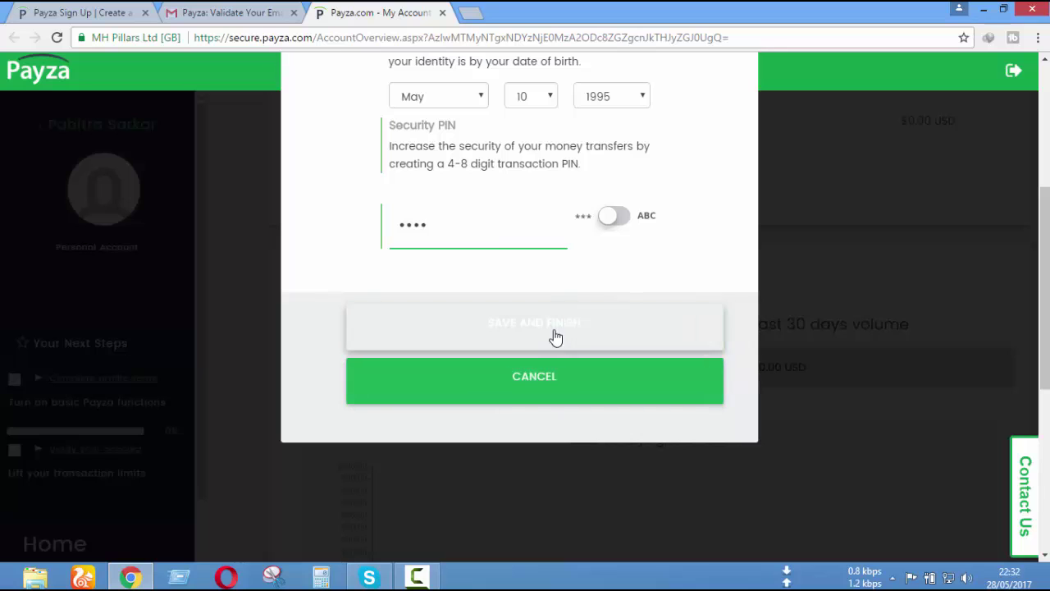
left_click(611, 327)
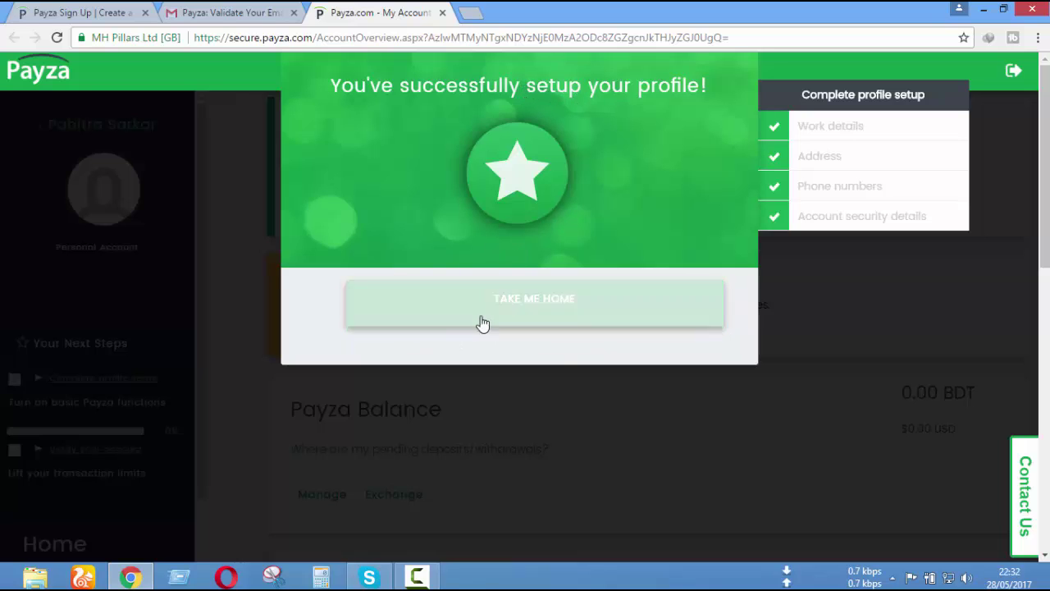
left_click(591, 313)
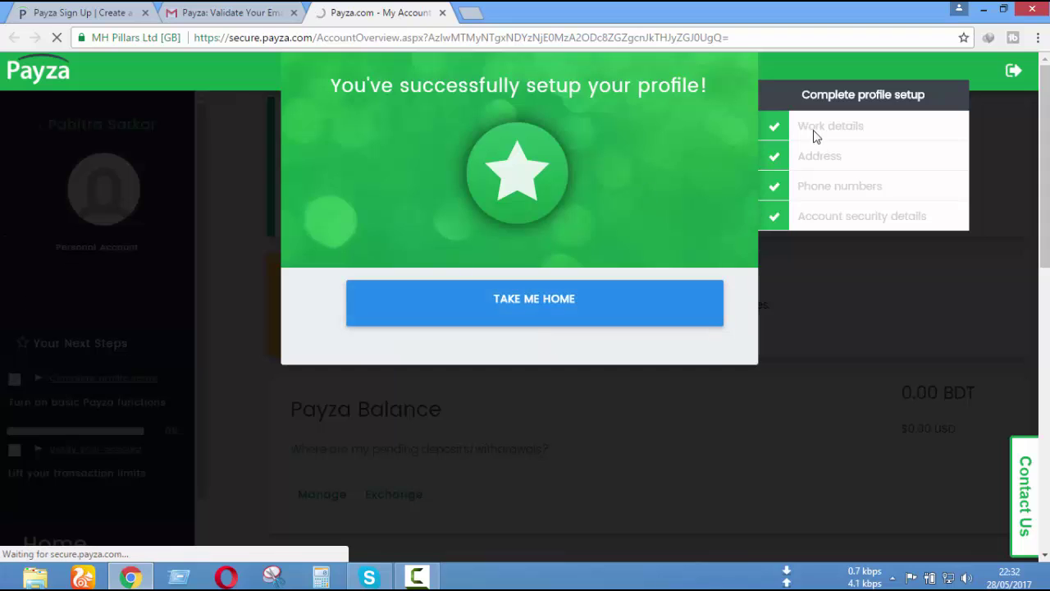
- Open the Advanced Security Setup page from the account home
left_click(246, 10)
left_click(380, 12)
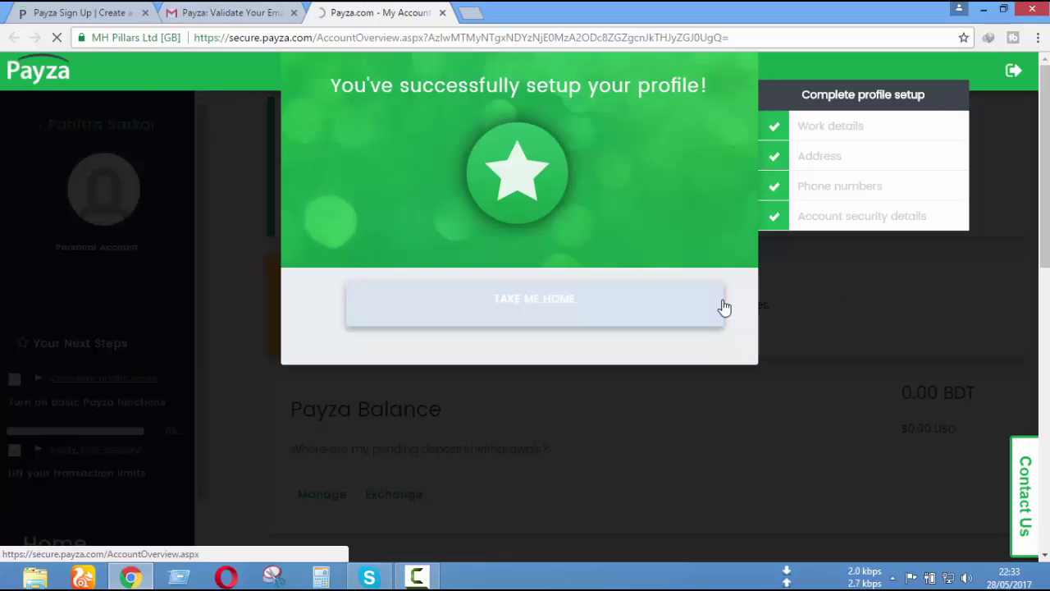
left_click(783, 226)
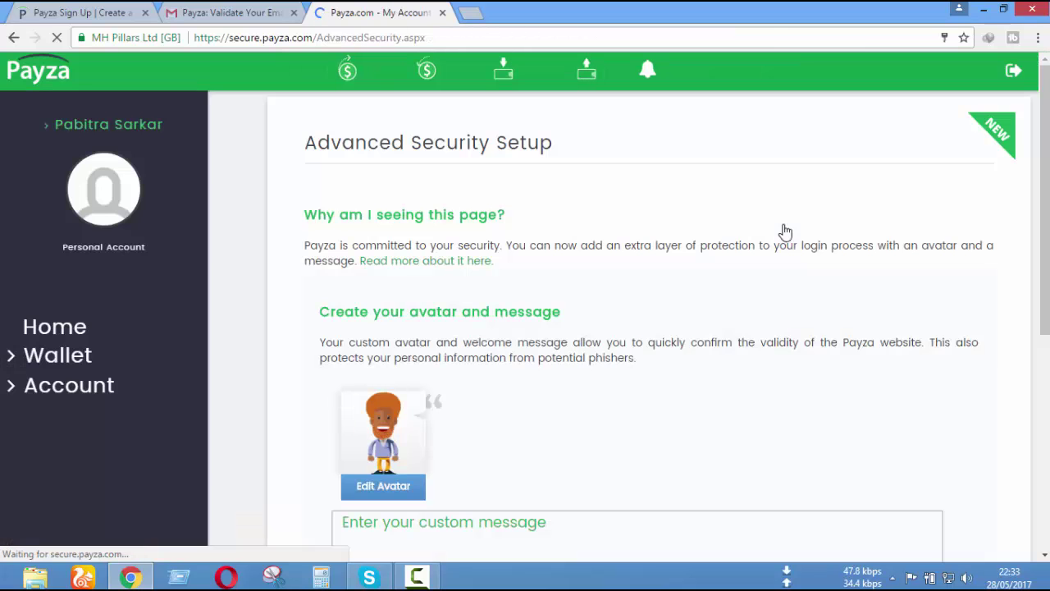
- Close the 'NEW Payza App' promotion covering the Advanced Security Setup page
scroll(712, 224, "down", 5)
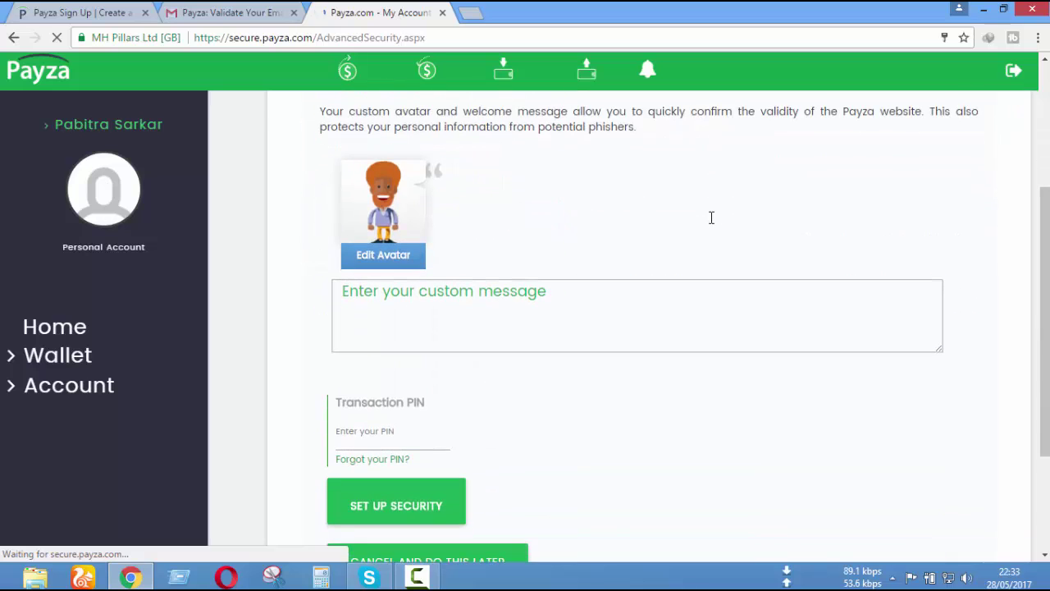
scroll(712, 224, "up", 2)
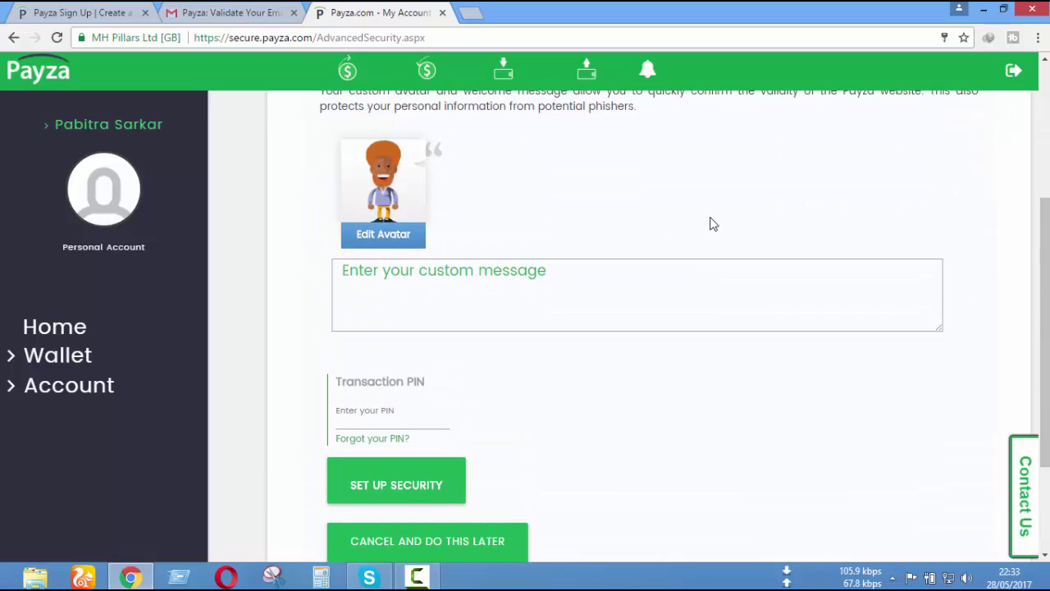
scroll(711, 224, "up", 1)
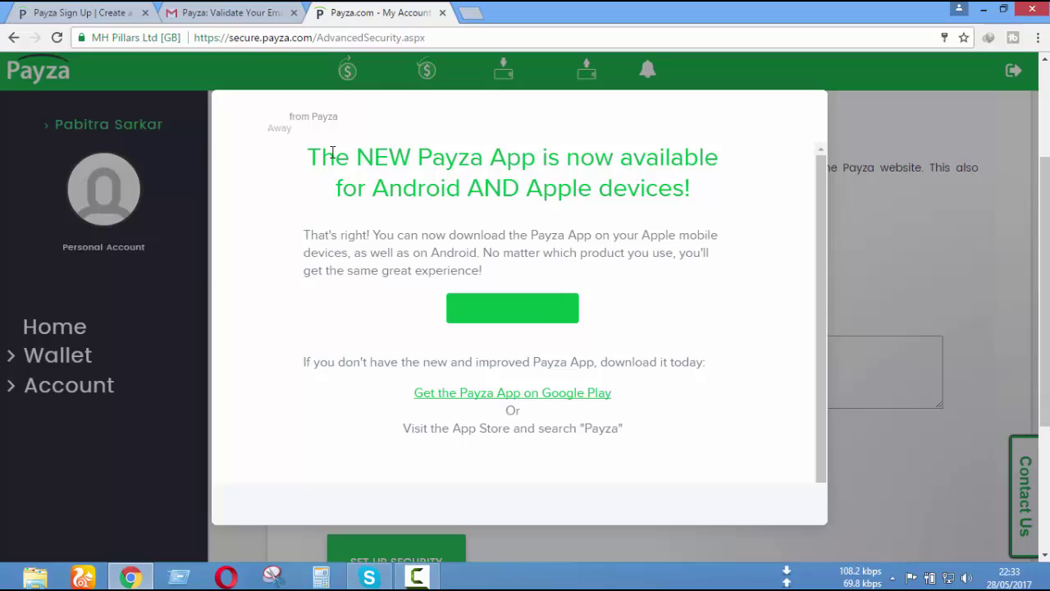
scroll(708, 238, "down", 3)
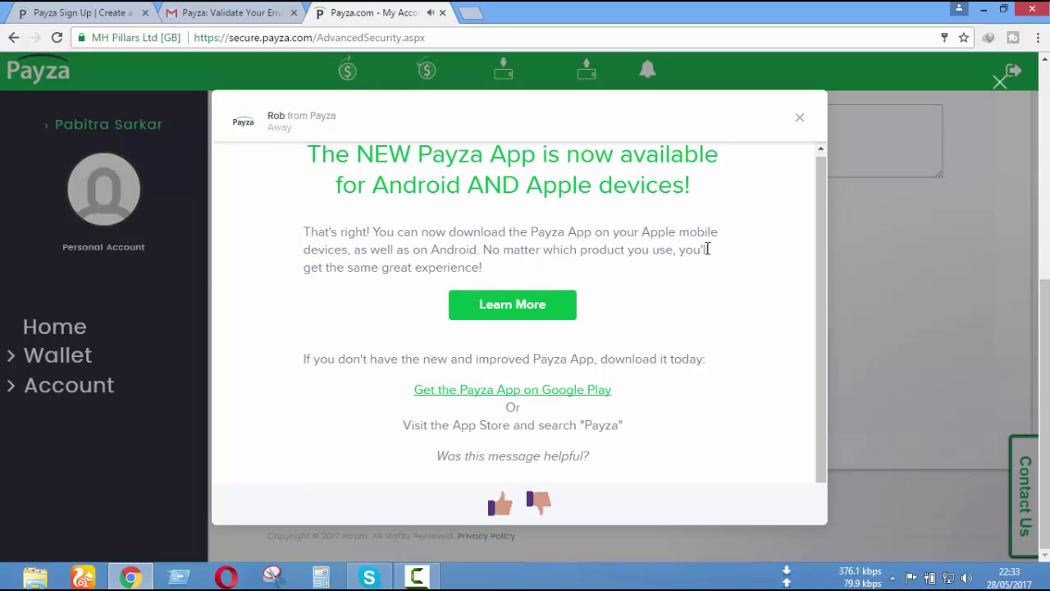
scroll(701, 250, "up", 3)
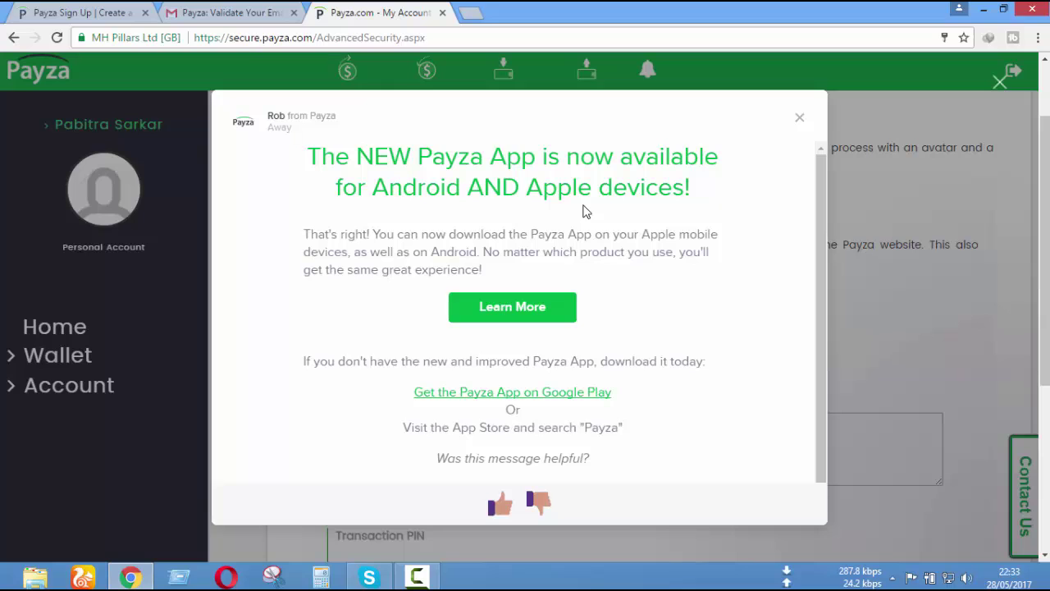
scroll(700, 220, "down", 3)
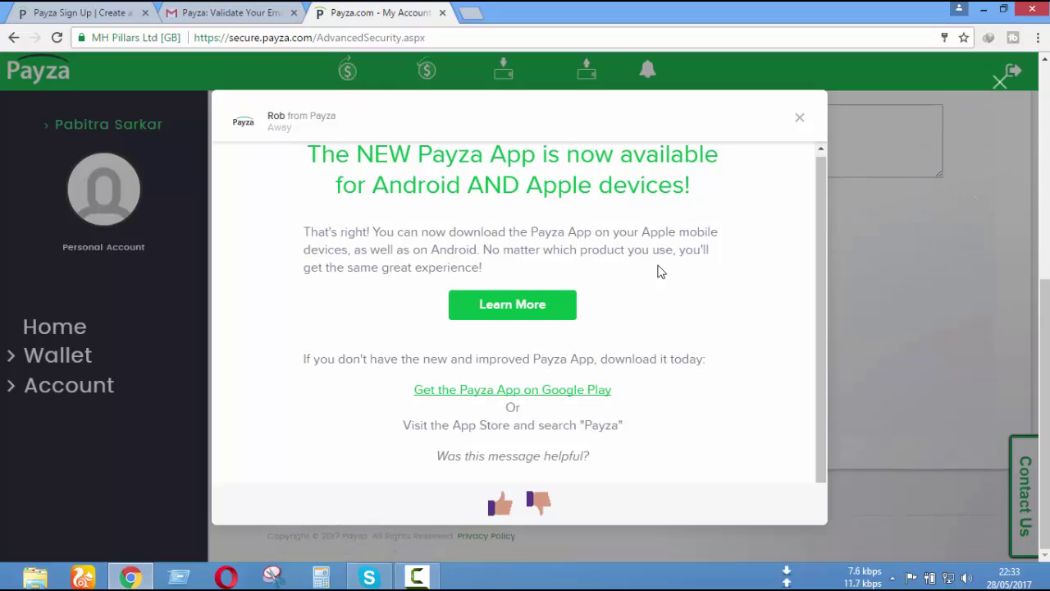
scroll(658, 284, "up", 3)
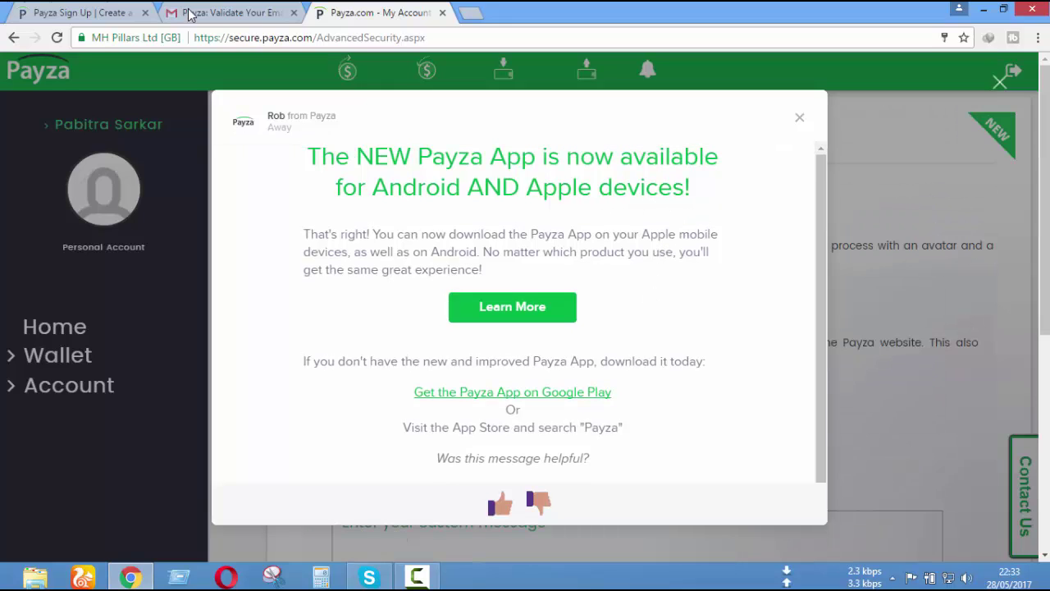
left_click_drag(820, 305, 822, 187)
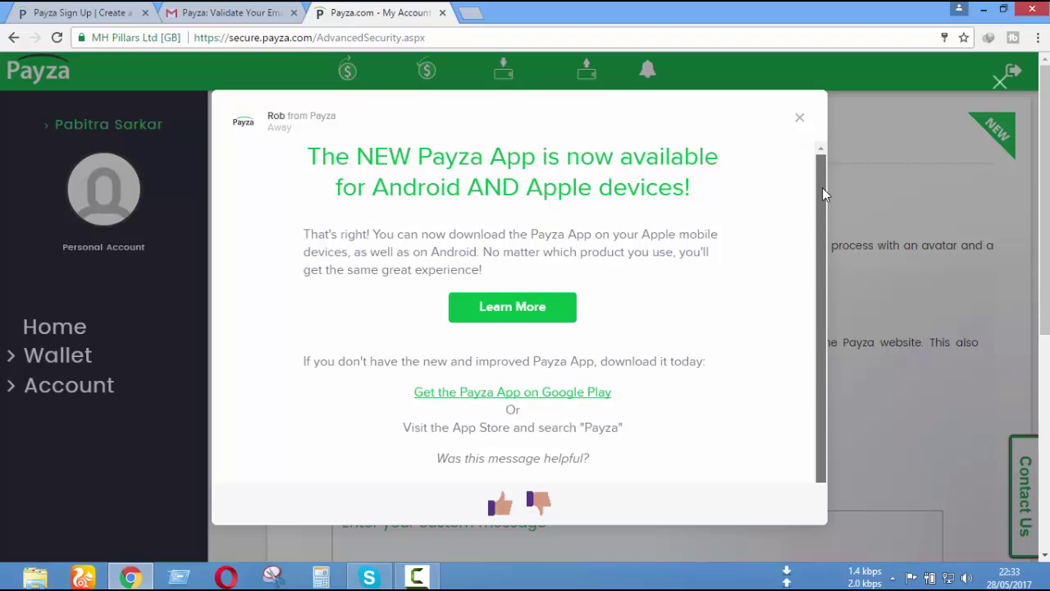
left_click(801, 122)
- Scroll through the Advanced Security Setup page to the avatar section
scroll(672, 331, "down", 2)
scroll(335, 320, "up", 2)
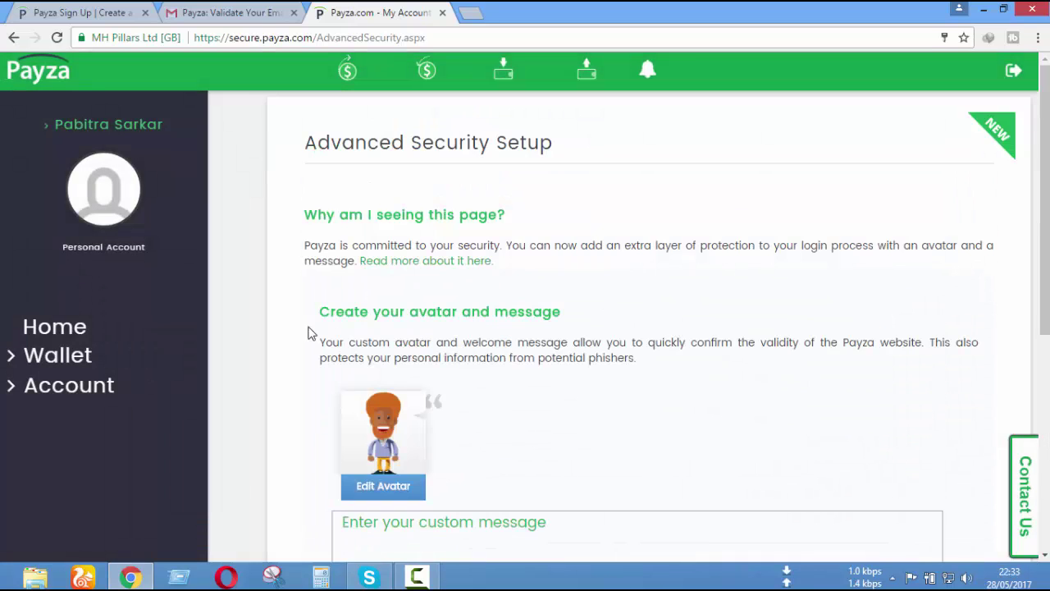
scroll(681, 314, "down", 2)
scroll(682, 316, "up", 2)
scroll(474, 289, "down", 2)
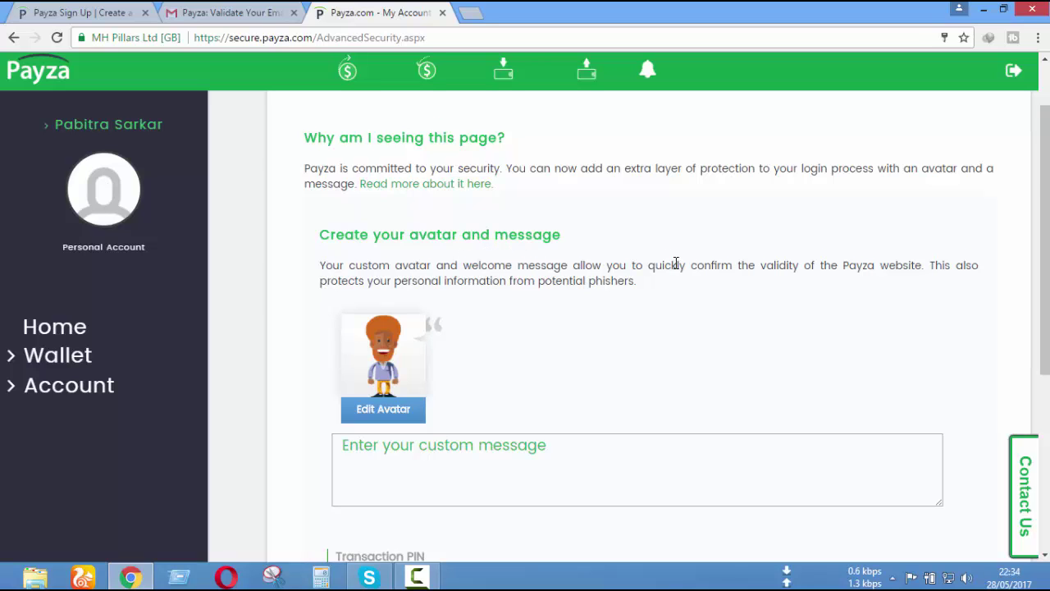
scroll(676, 262, "down", 4)
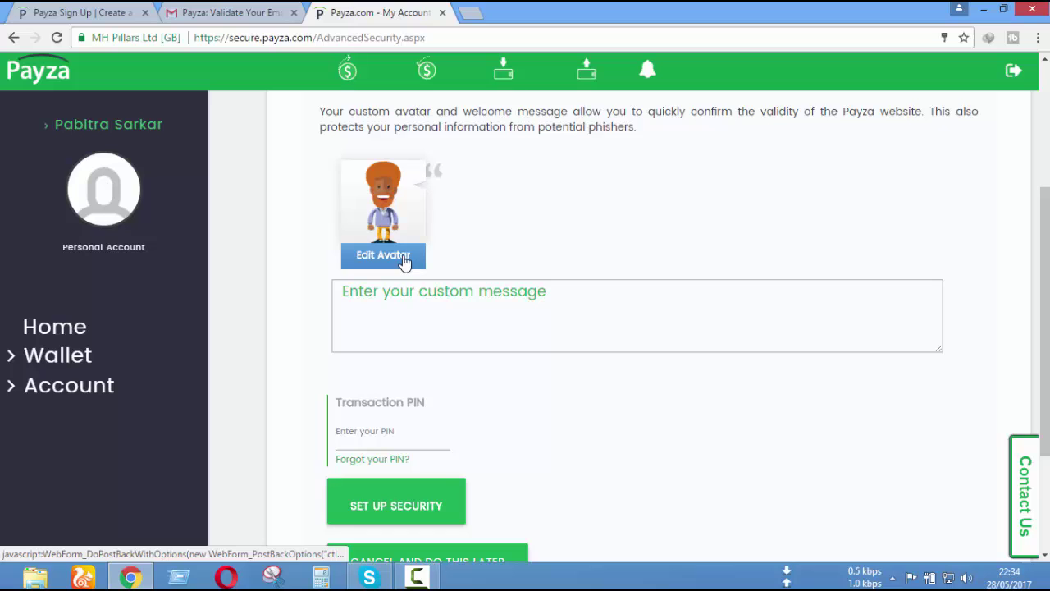
scroll(456, 276, "up", 1)
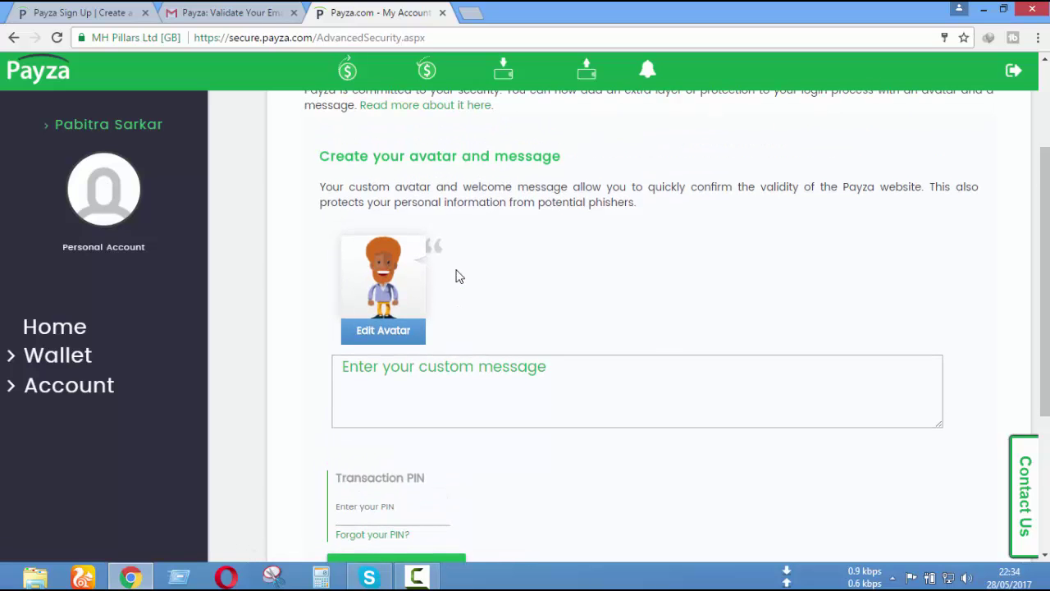
scroll(595, 340, "down", 3)
scroll(714, 347, "up", 3)
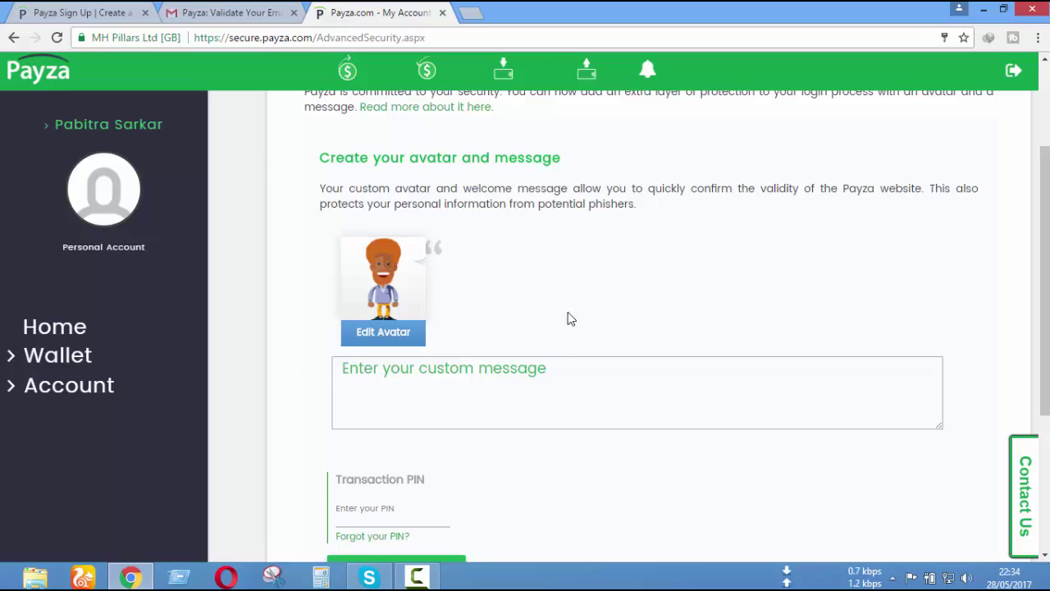
left_click(398, 342)
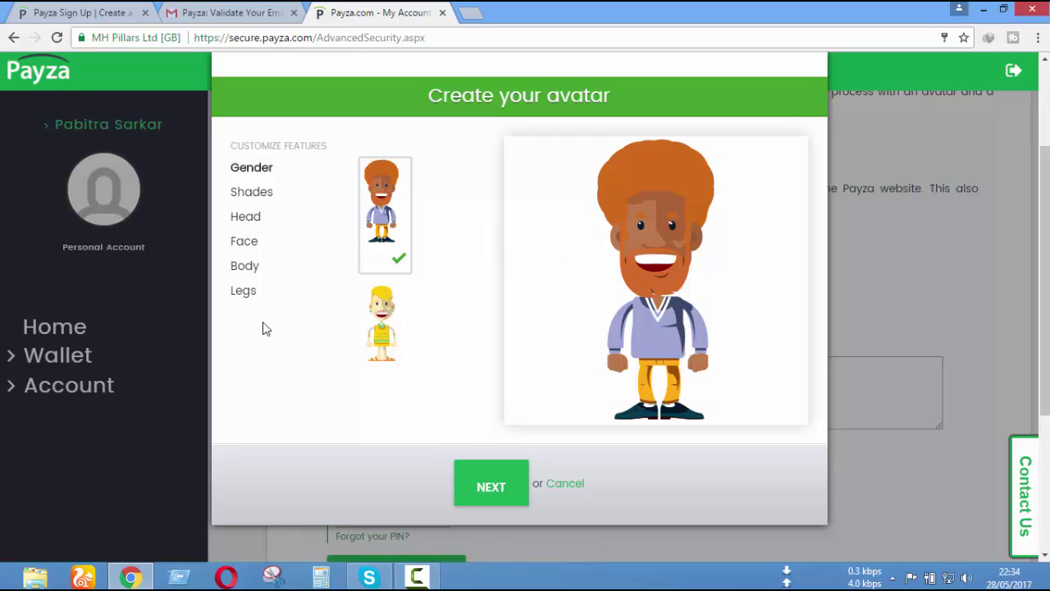
left_click(366, 331)
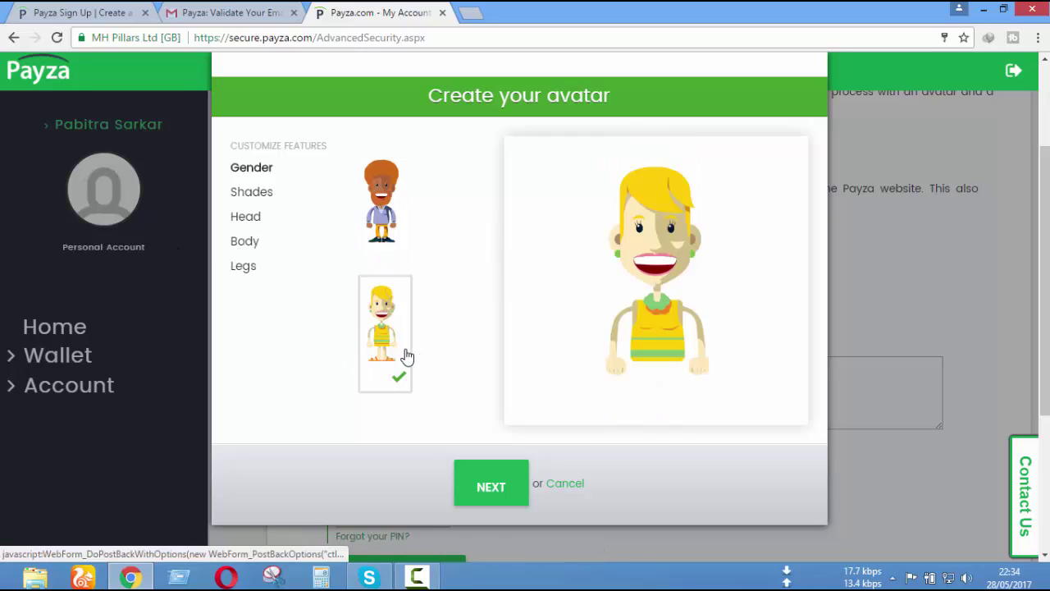
left_click(244, 246)
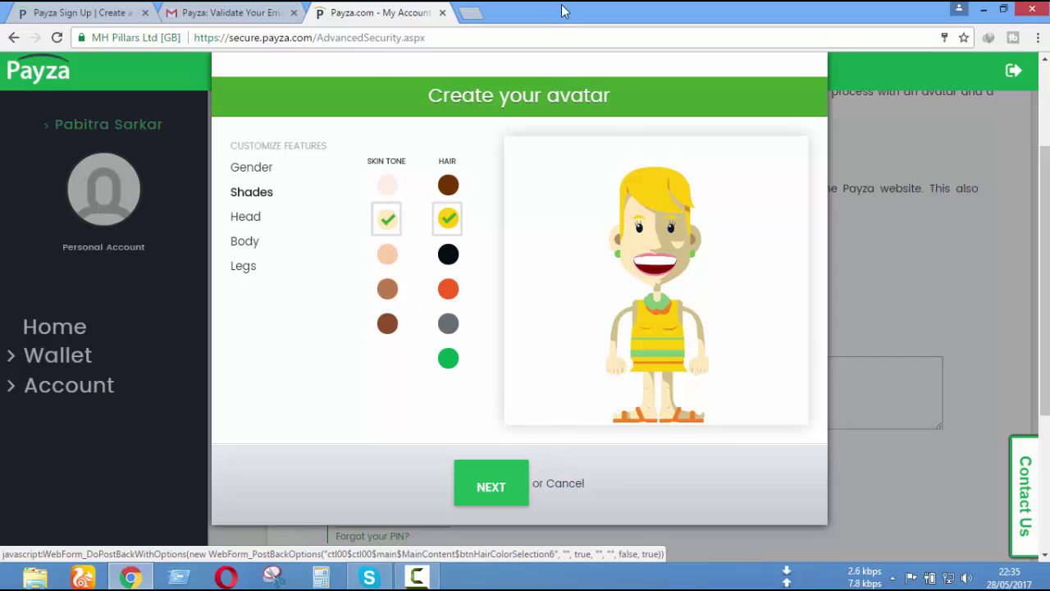
key("Escape")
- Write a short custom welcome message introducing the account holder
scroll(605, 202, "down", 3)
scroll(548, 267, "up", 3)
scroll(514, 326, "down", 2)
left_click(582, 199)
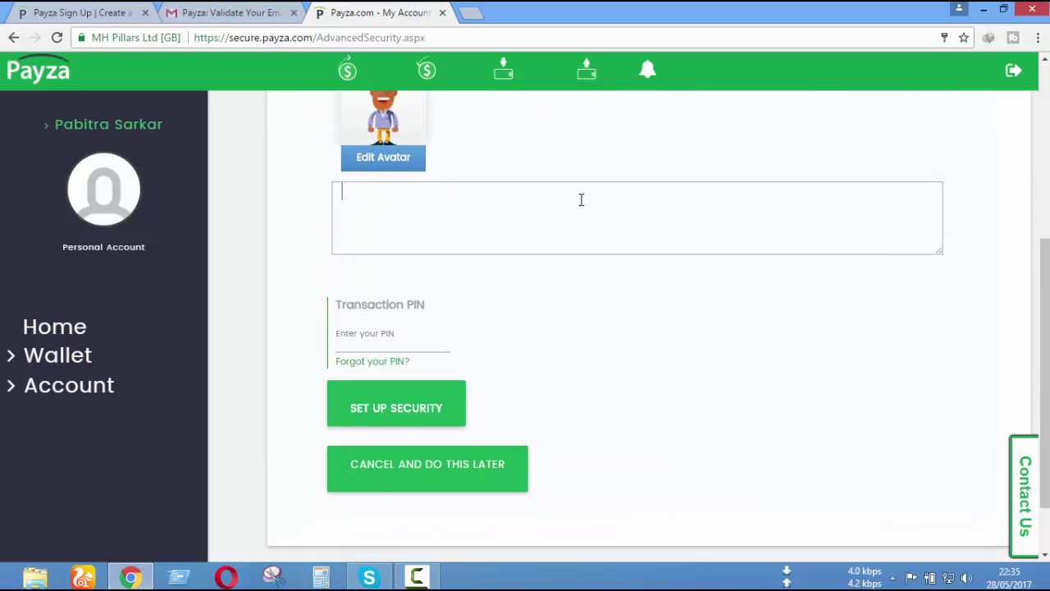
scroll(612, 260, "up", 3)
scroll(566, 430, "down", 4)
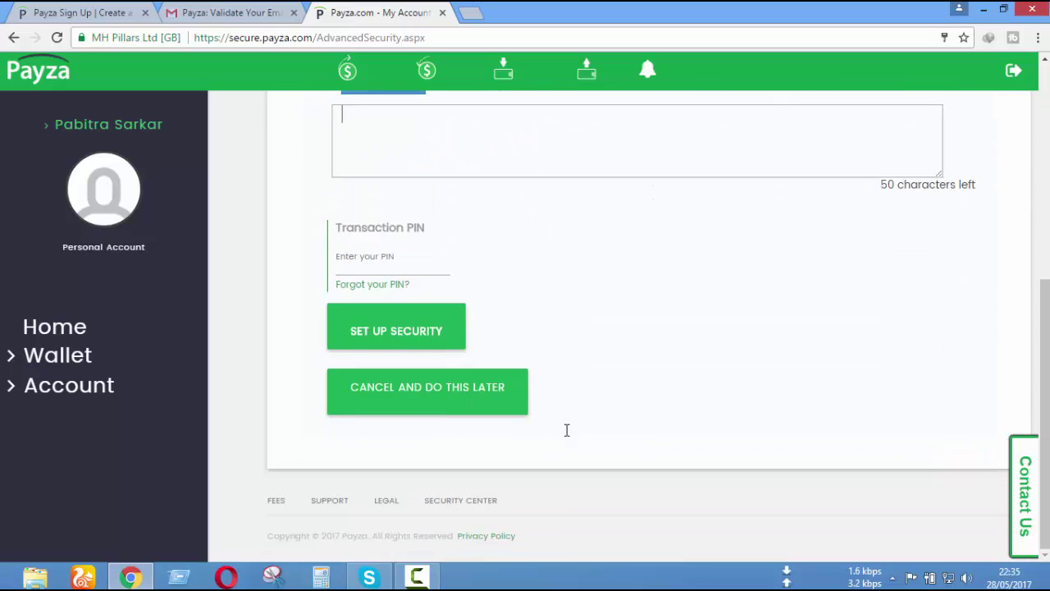
scroll(562, 418, "up", 3)
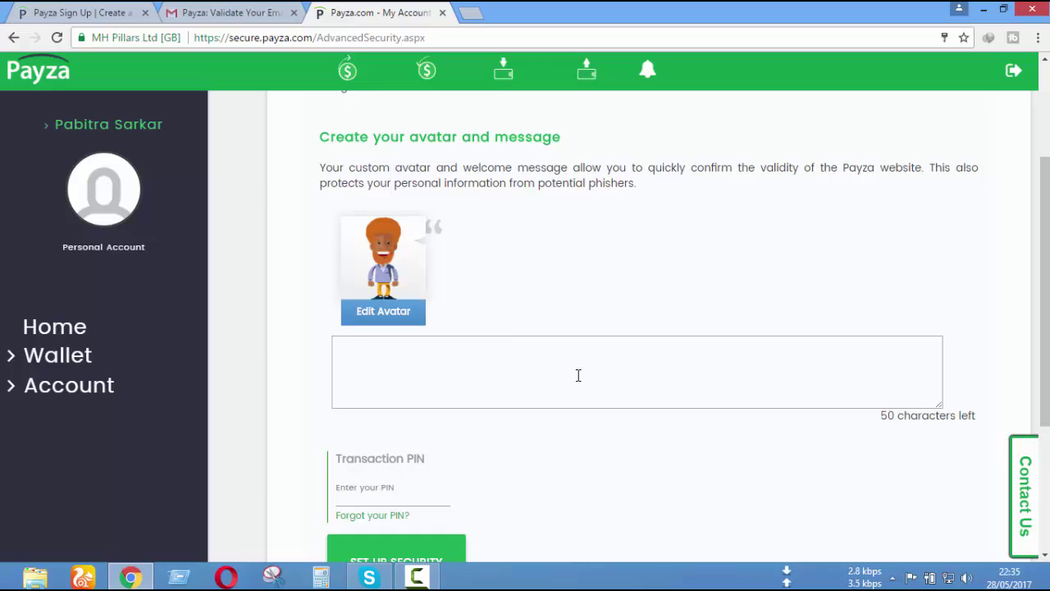
type("I am aArjun")
- Enter the transaction PIN and submit the advanced security setup
scroll(577, 374, "down", 3)
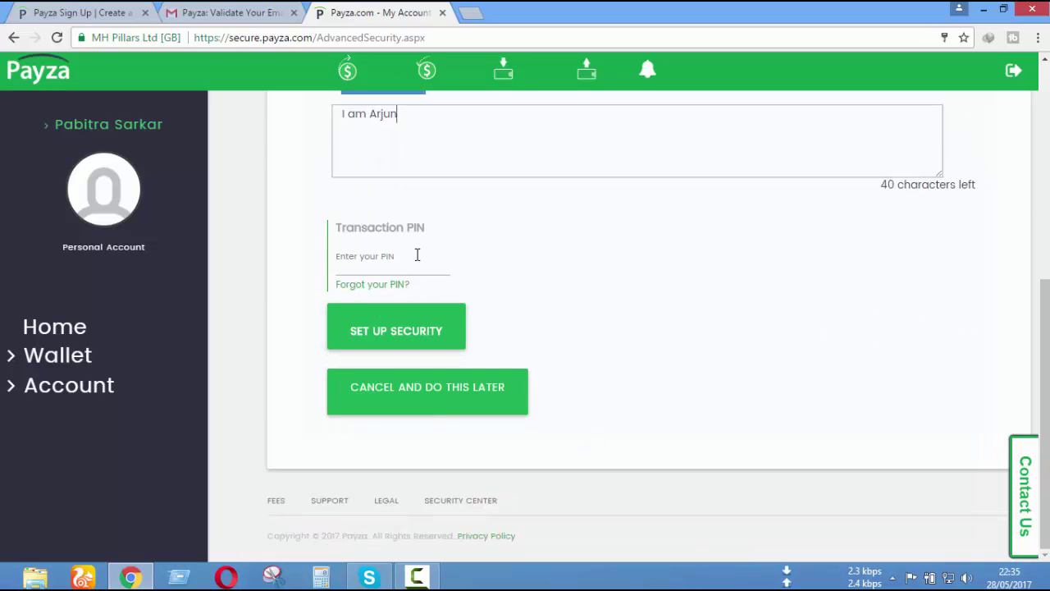
left_click(414, 253)
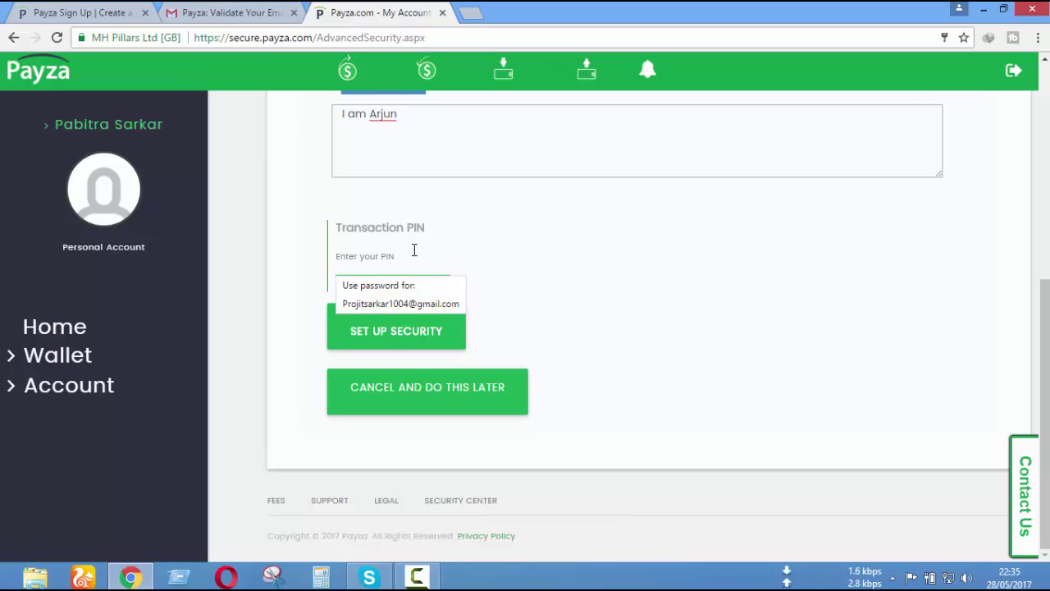
type("1")
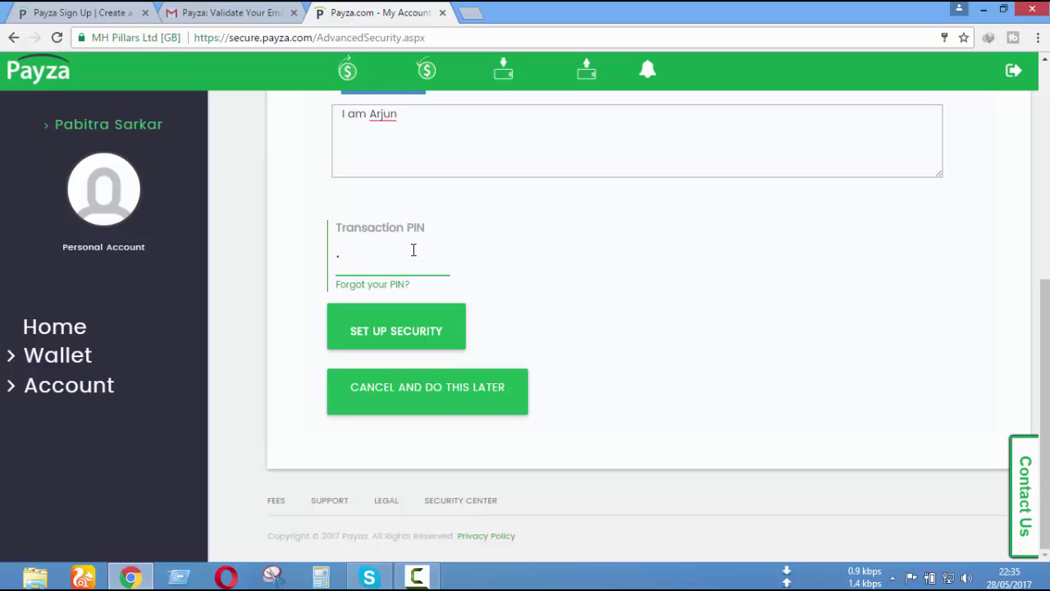
left_click_drag(411, 250, 2, 250)
key("BackSpace")
type("1")
left_click(417, 333)
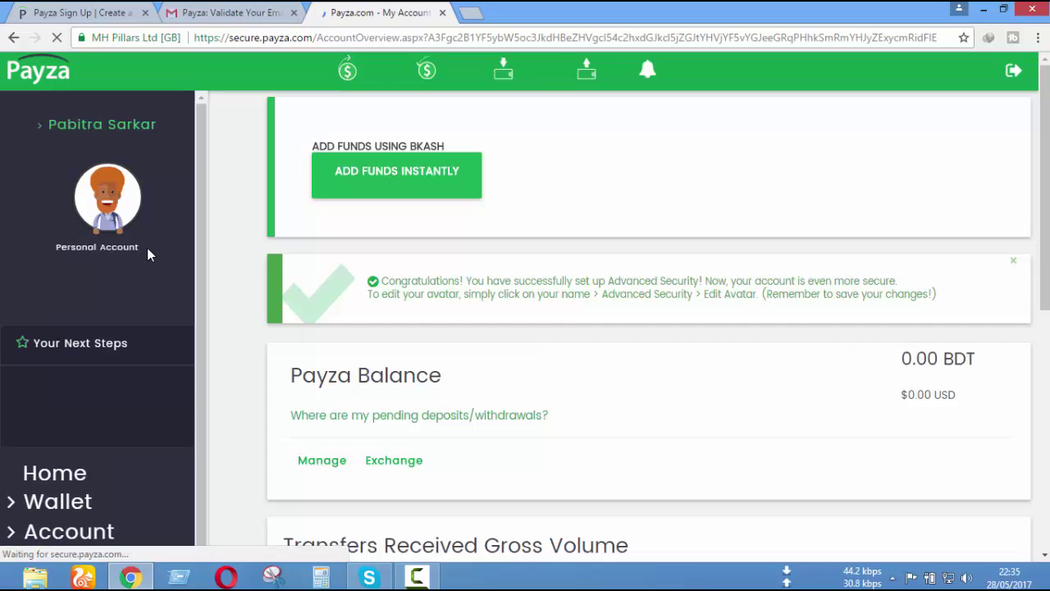
- Let Chrome update the saved Payza password on the account overview
scroll(828, 215, "down", 2)
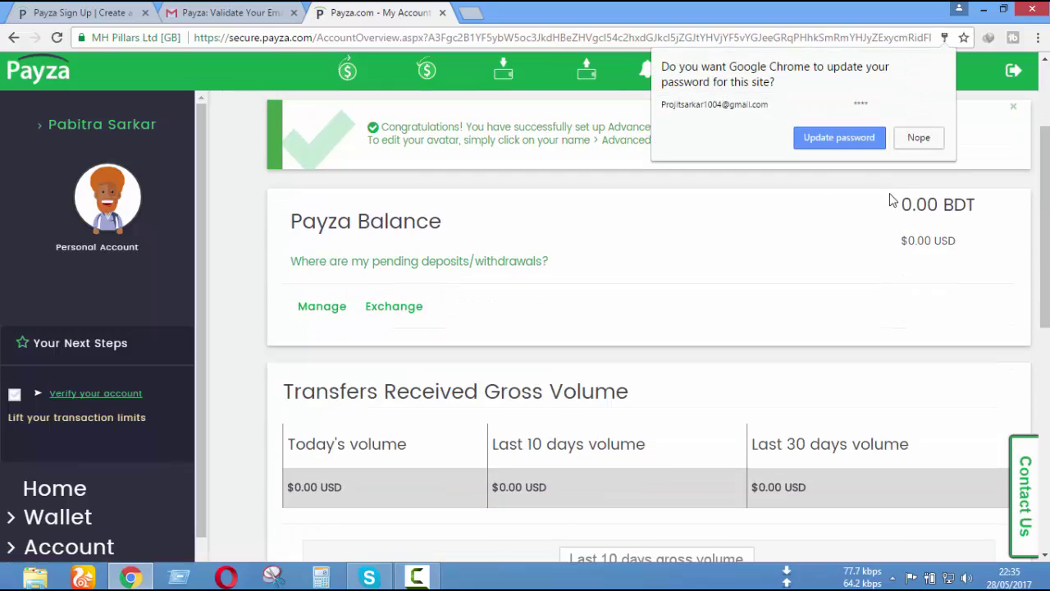
left_click(861, 146)
scroll(861, 342, "down", 7)
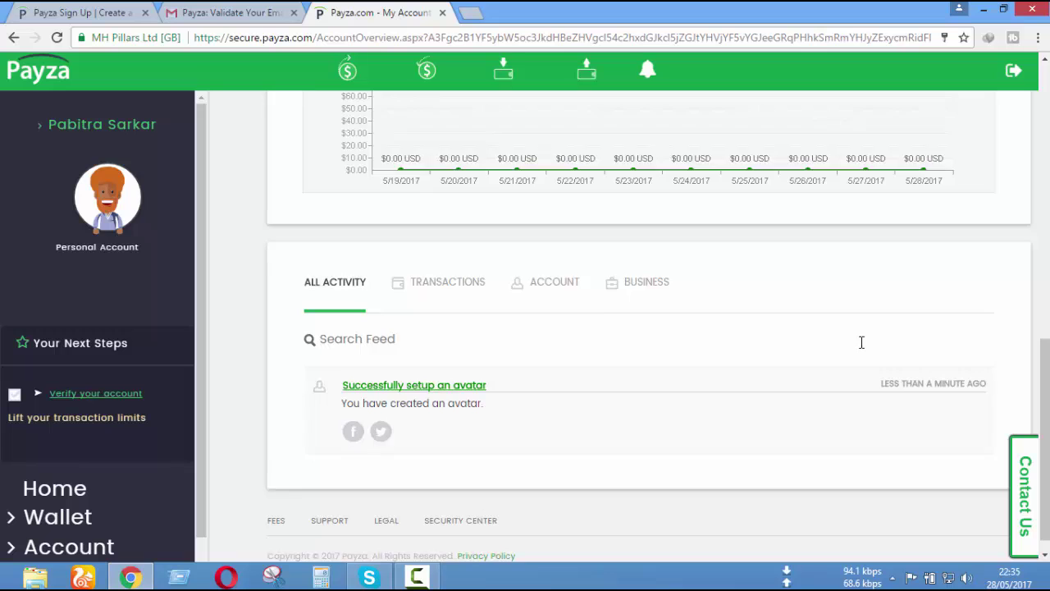
scroll(860, 343, "up", 5)
scroll(859, 362, "down", 4)
scroll(858, 363, "up", 7)
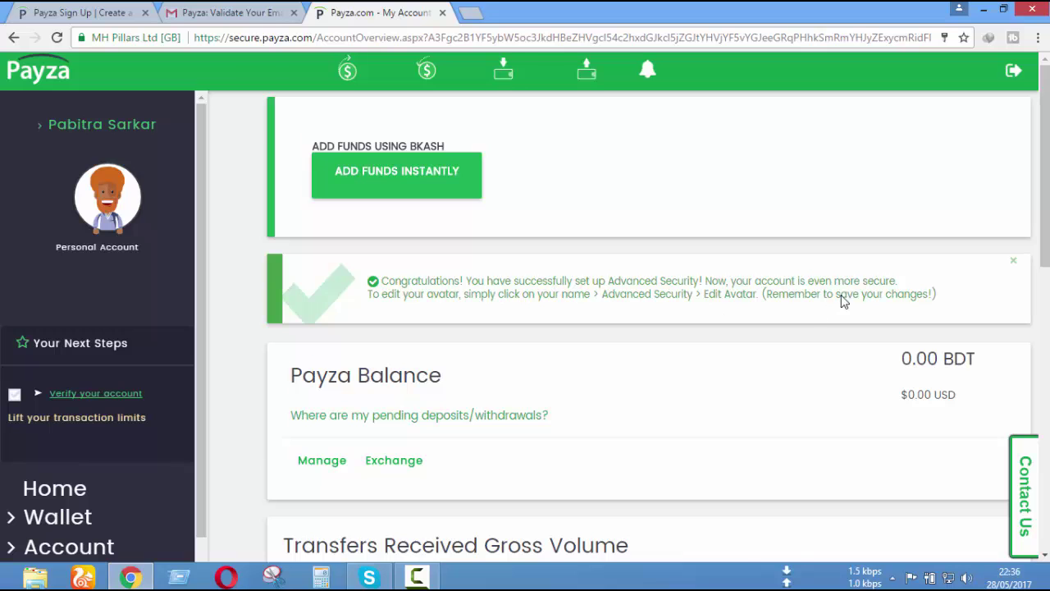
scroll(842, 300, "down", 2)
scroll(841, 300, "up", 2)
- Dismiss the Advanced Security congratulations banner on the account overview
left_click(1013, 271)
scroll(680, 380, "down", 2)
scroll(680, 379, "up", 2)
left_click_drag(300, 349, 515, 351)
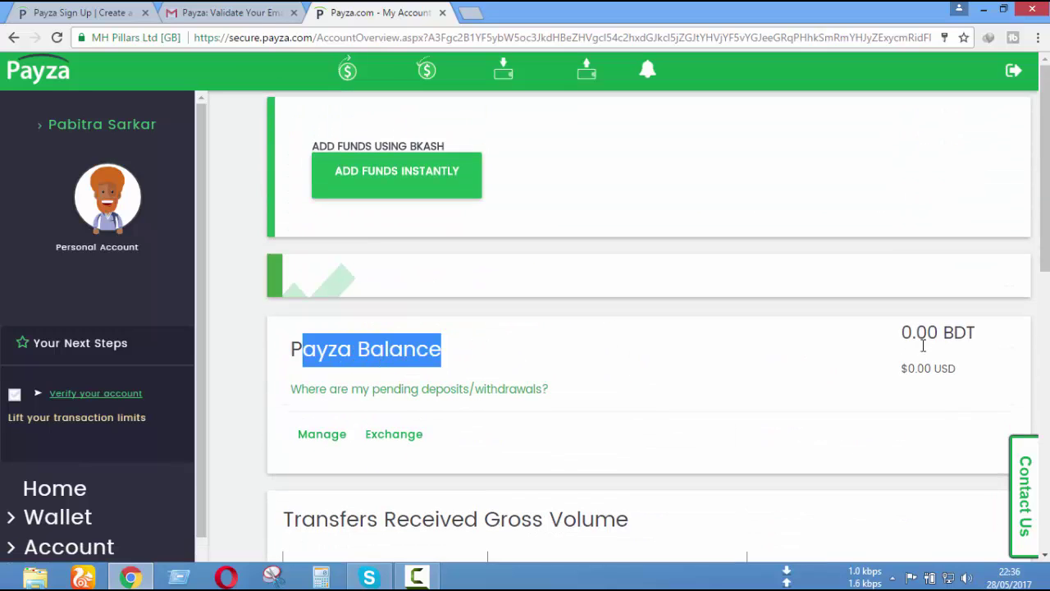
left_click(895, 344)
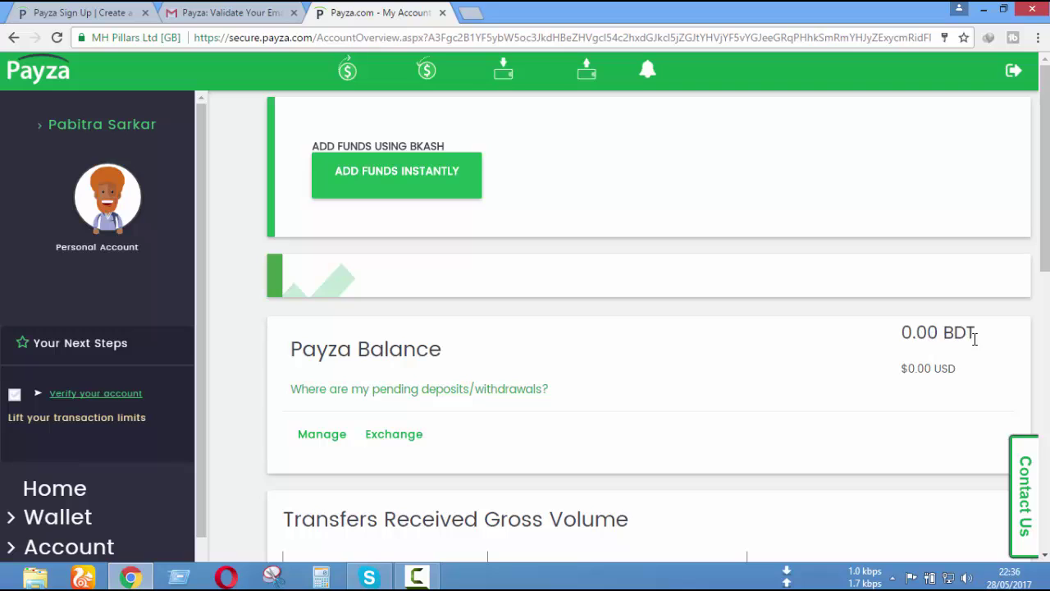
left_click_drag(998, 385, 900, 369)
left_click(530, 409)
- Check the 0.00 BDT and $0.00 USD balances, then go to account verification
scroll(615, 402, "down", 5)
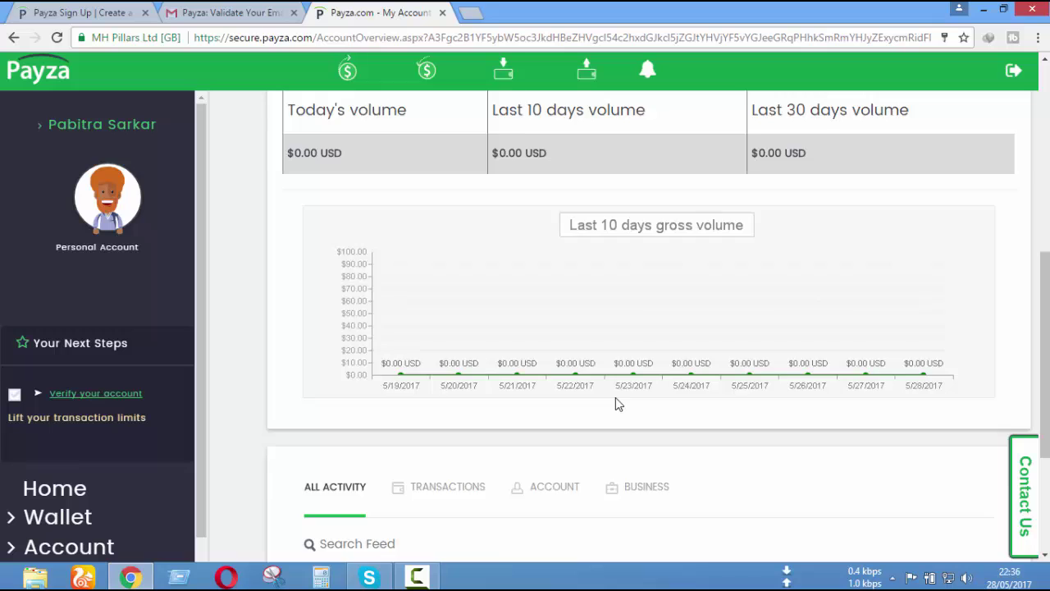
scroll(615, 402, "up", 5)
left_click_drag(967, 302, 877, 324)
left_click(877, 324)
left_click_drag(994, 269, 853, 246)
left_click(945, 320)
left_click_drag(985, 262, 862, 262)
left_click(901, 330)
scroll(664, 391, "down", 5)
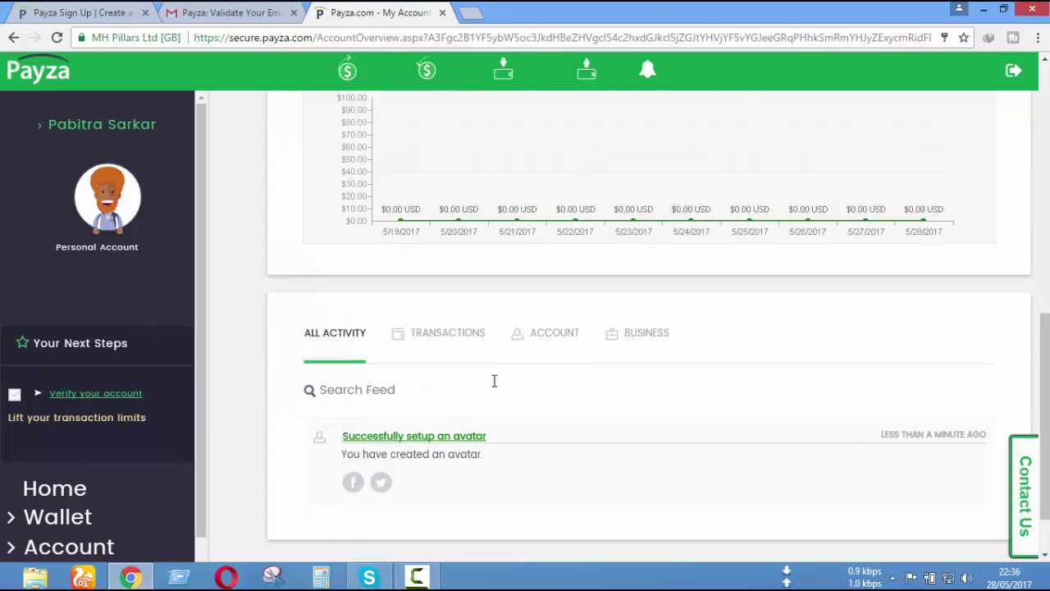
scroll(493, 382, "up", 5)
scroll(106, 321, "down", 5)
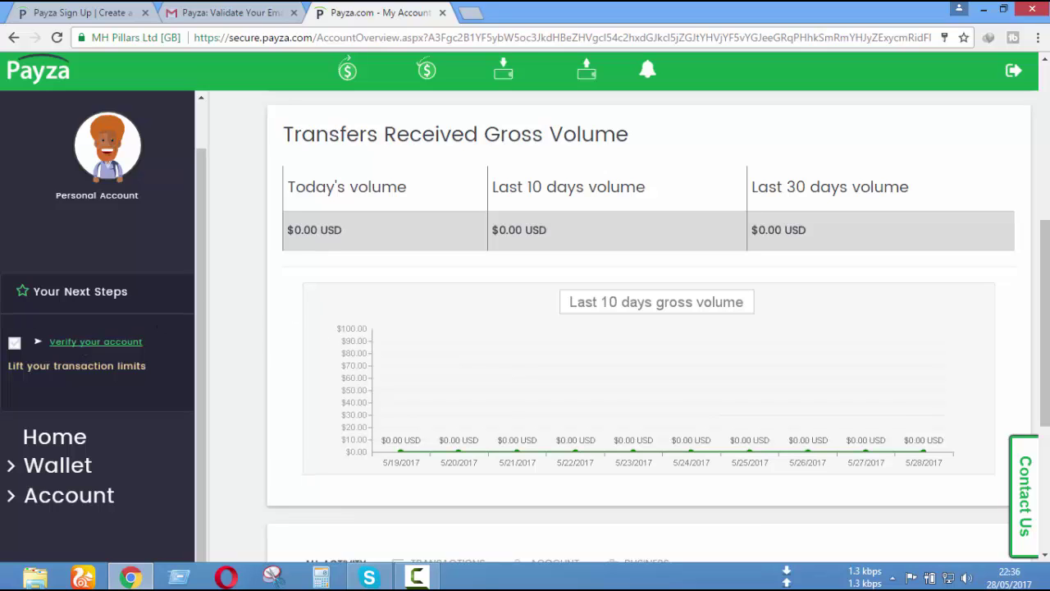
scroll(421, 386, "down", 4)
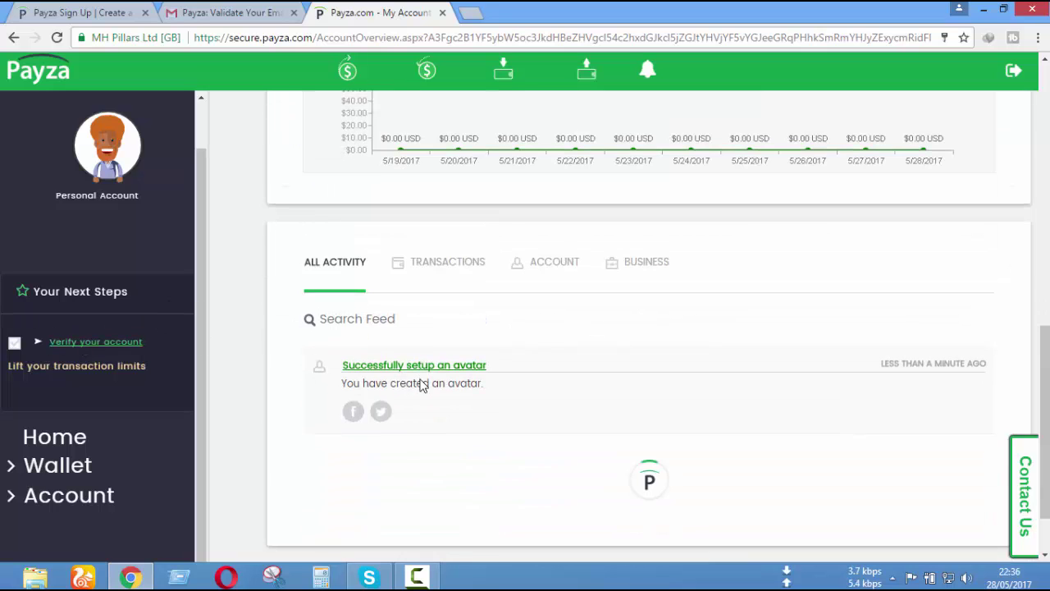
scroll(225, 353, "up", 2)
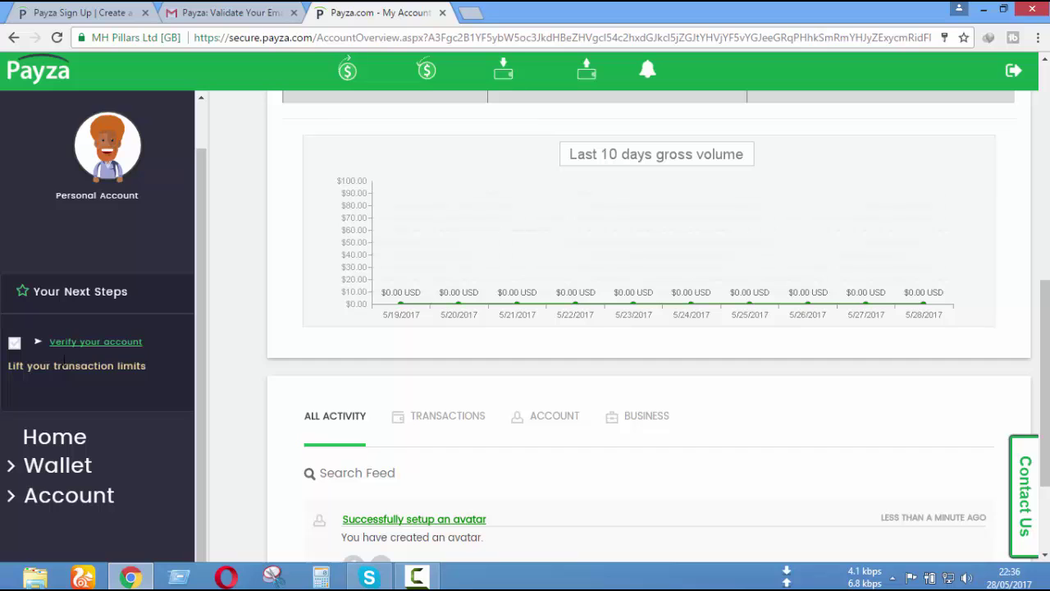
left_click(119, 343)
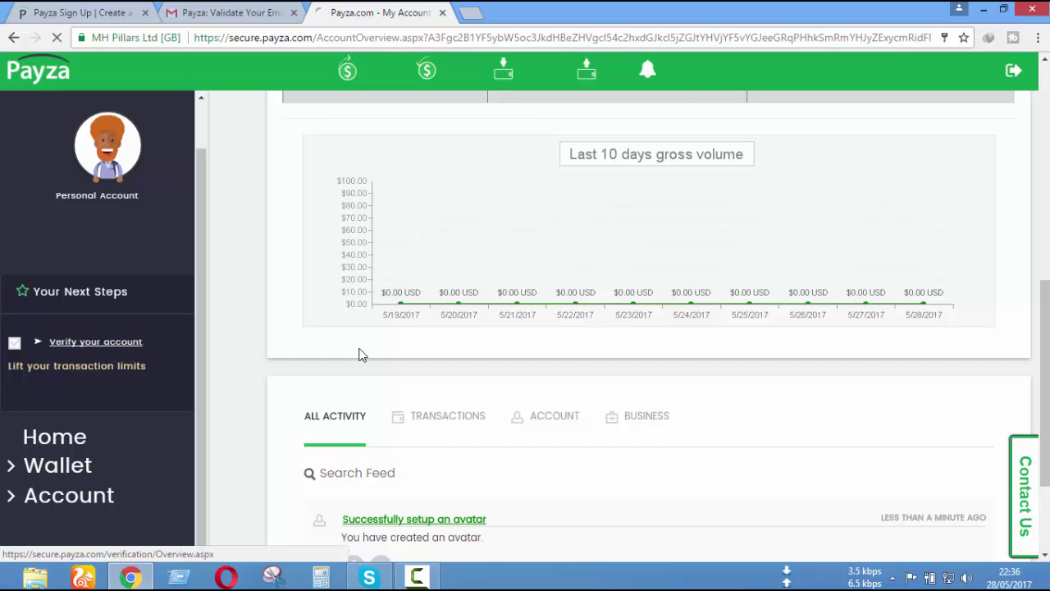
- Open the Option A Document Validation form, glancing at the validation email along the way
left_click(234, 11)
left_click(378, 12)
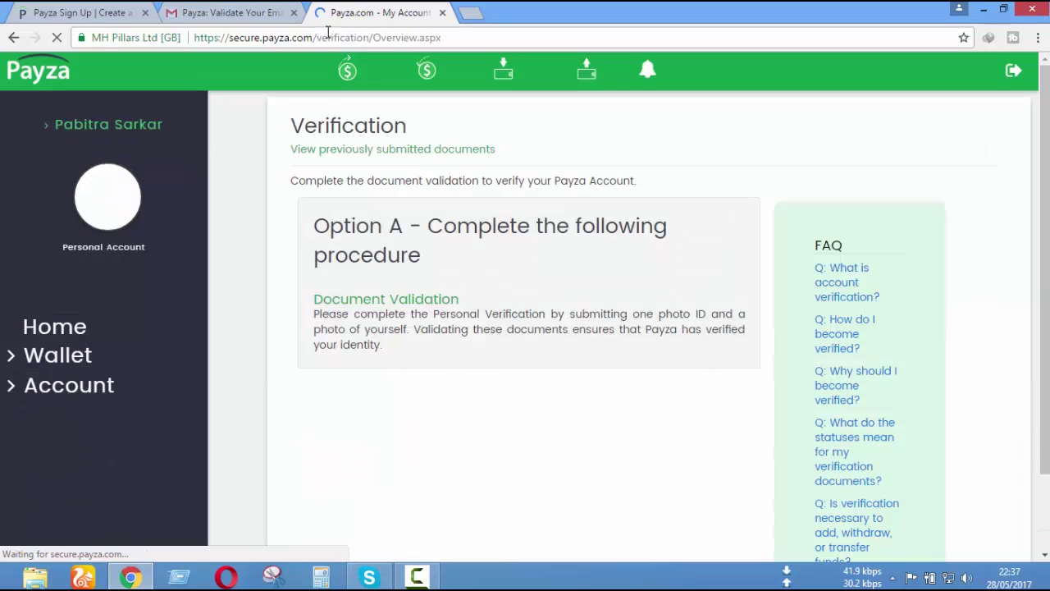
scroll(582, 309, "down", 2)
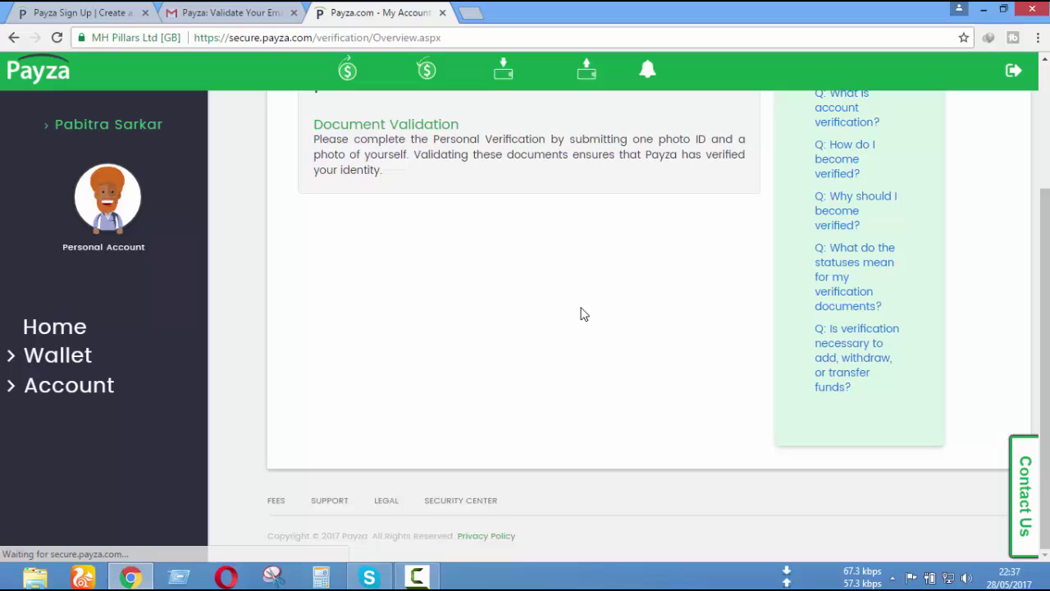
scroll(581, 312, "up", 2)
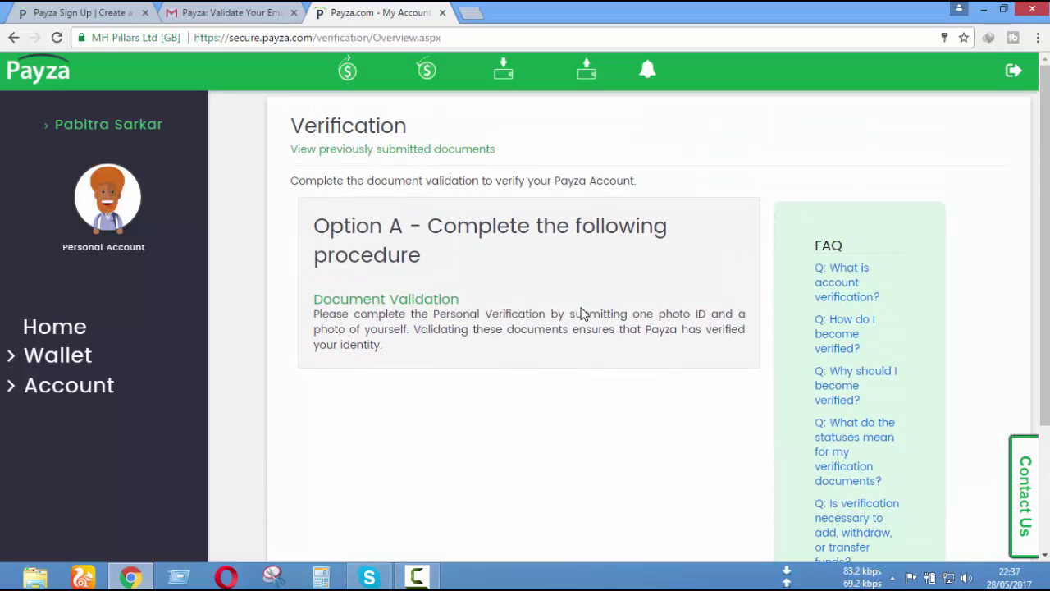
left_click(240, 11)
left_click(402, 11)
left_click(435, 303)
left_click(231, 13)
left_click(377, 12)
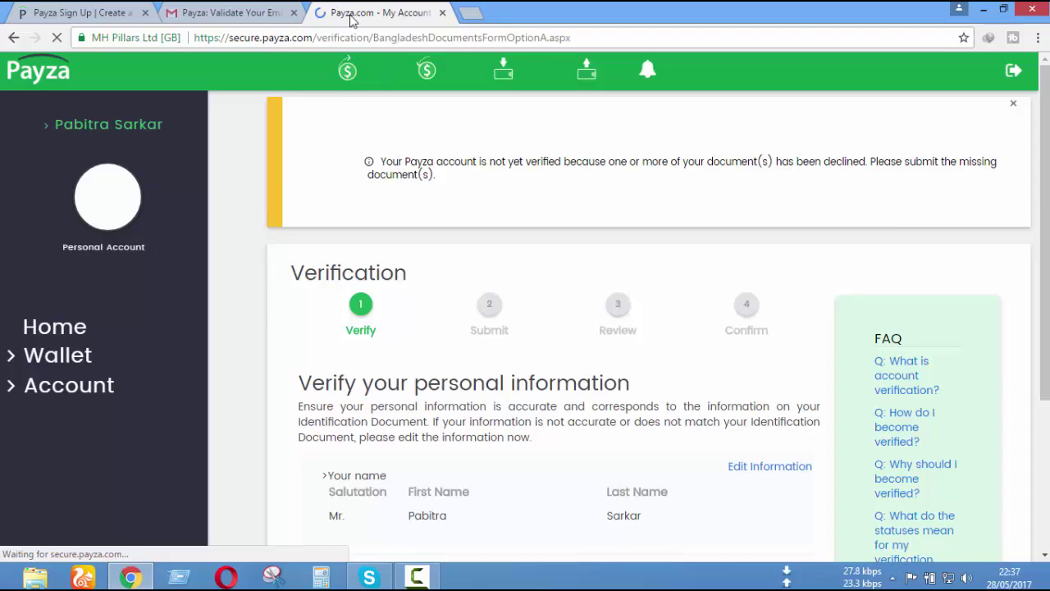
left_click(232, 12)
left_click(49, 181)
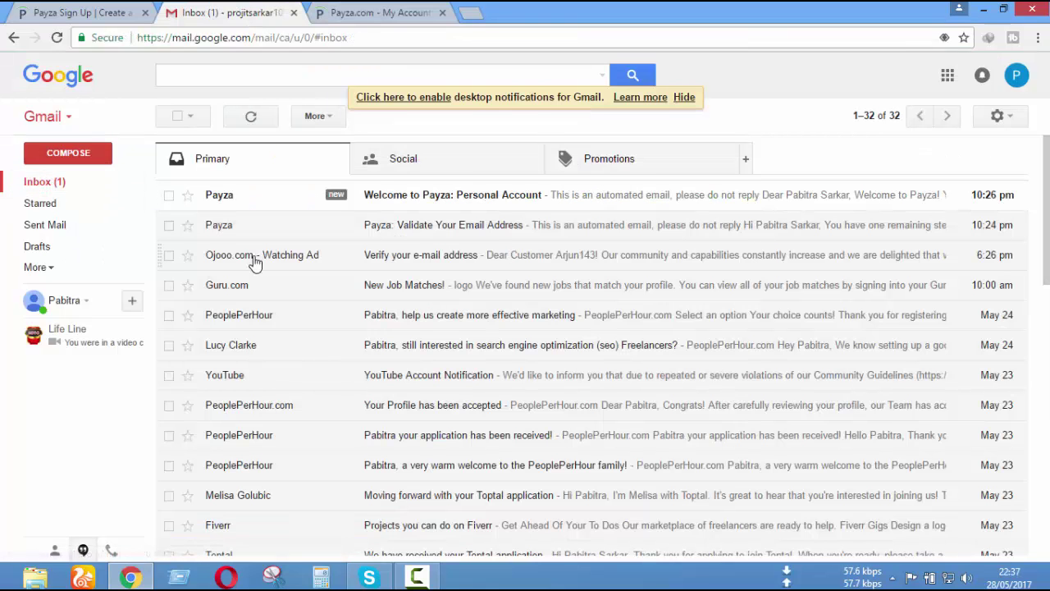
left_click(547, 205)
scroll(519, 339, "down", 2)
scroll(519, 339, "up", 1)
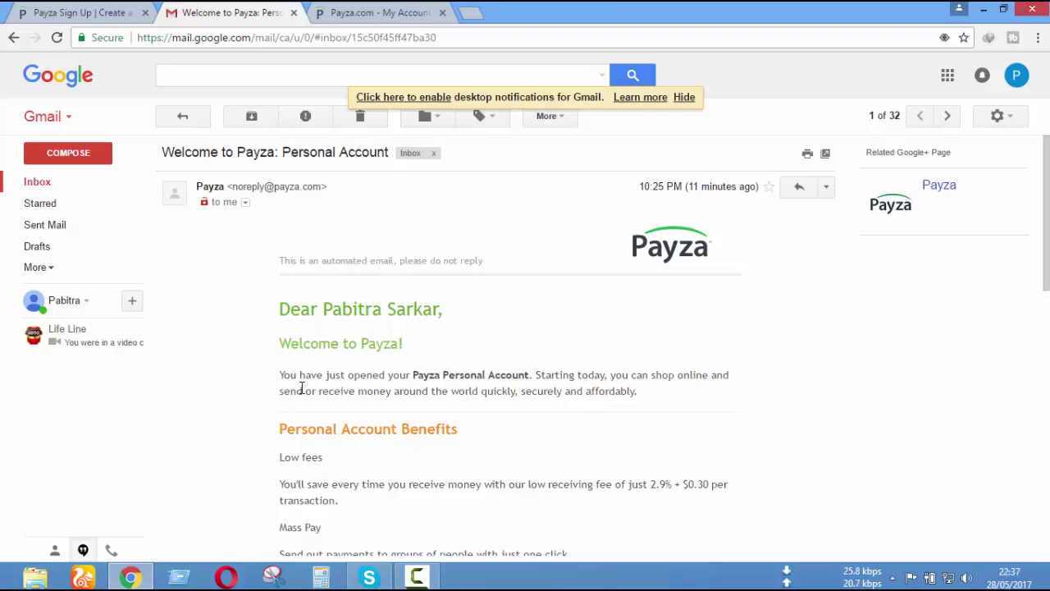
scroll(566, 420, "down", 10)
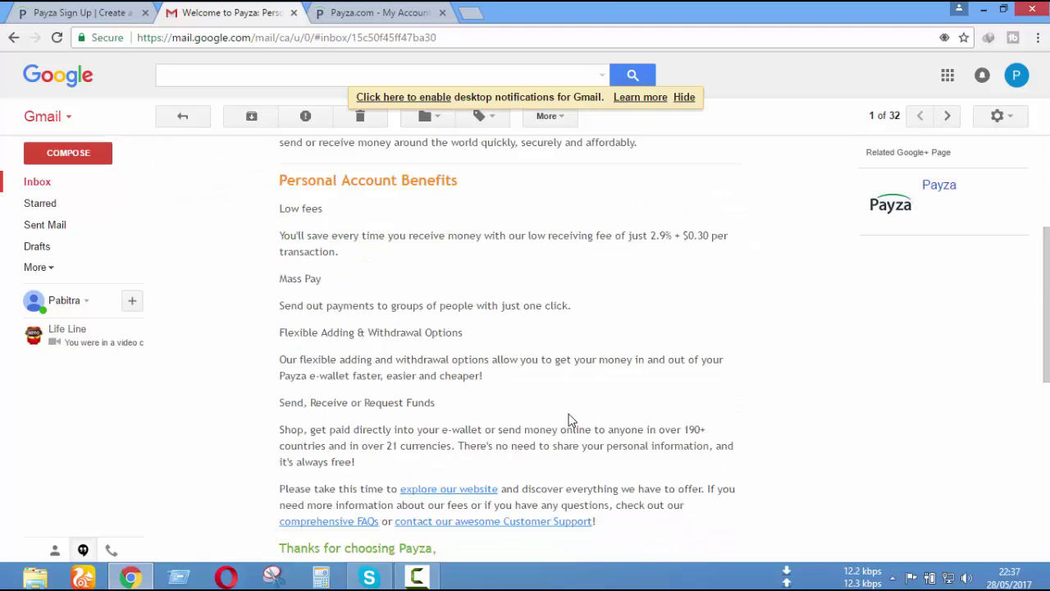
scroll(567, 422, "up", 8)
scroll(567, 422, "up", 2)
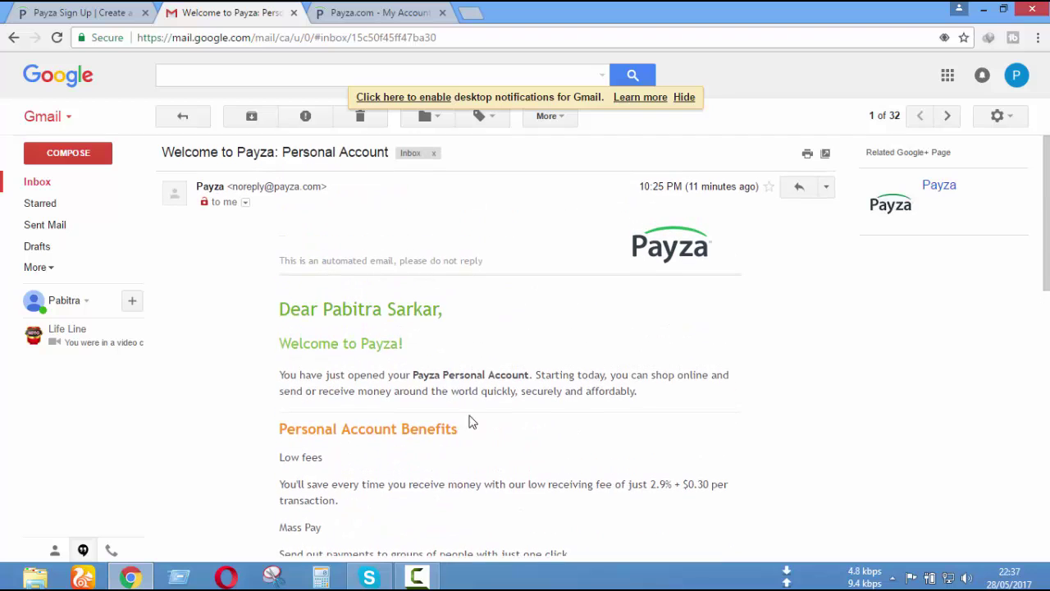
left_click(64, 191)
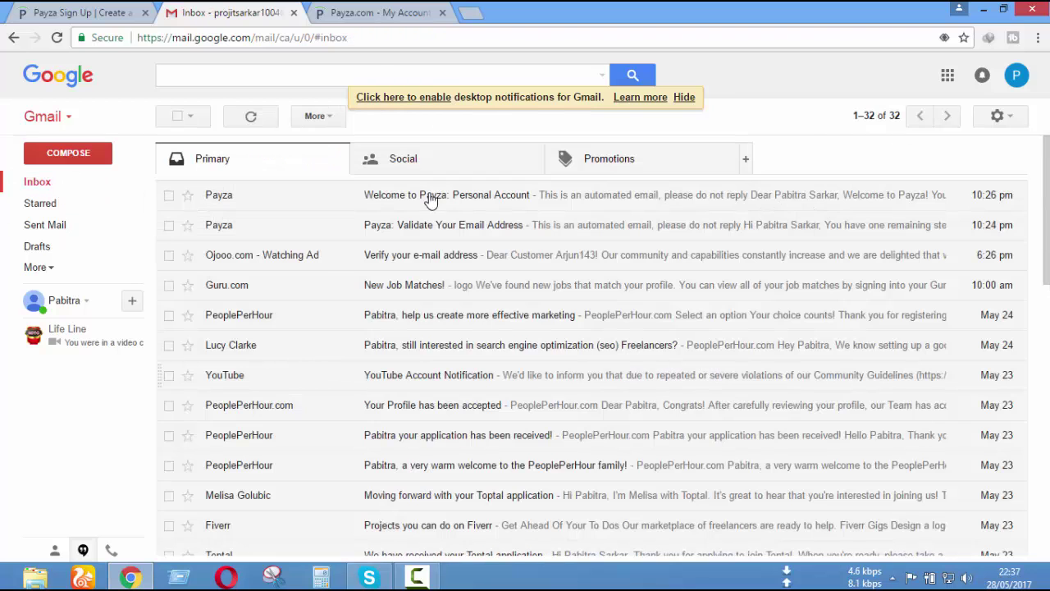
left_click(396, 10)
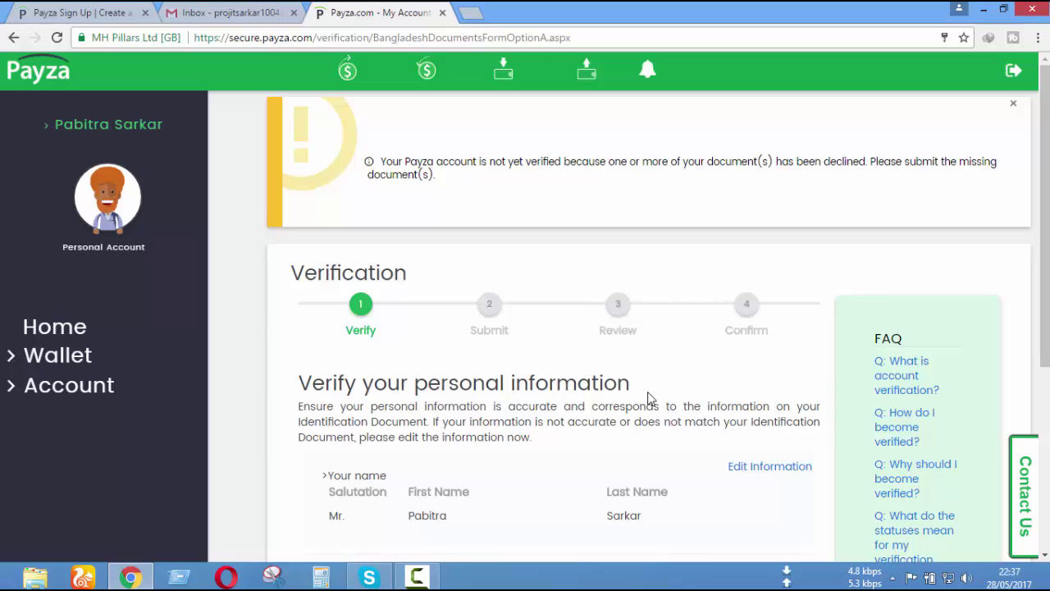
scroll(648, 406, "down", 4)
scroll(649, 414, "up", 1)
scroll(648, 417, "up", 3)
left_click(254, 12)
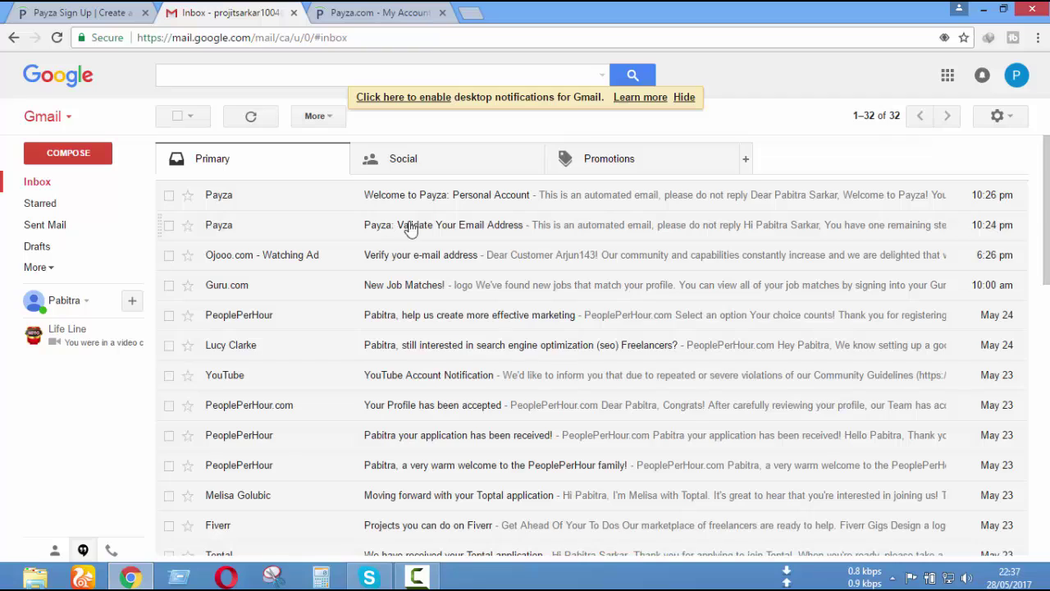
left_click(478, 199)
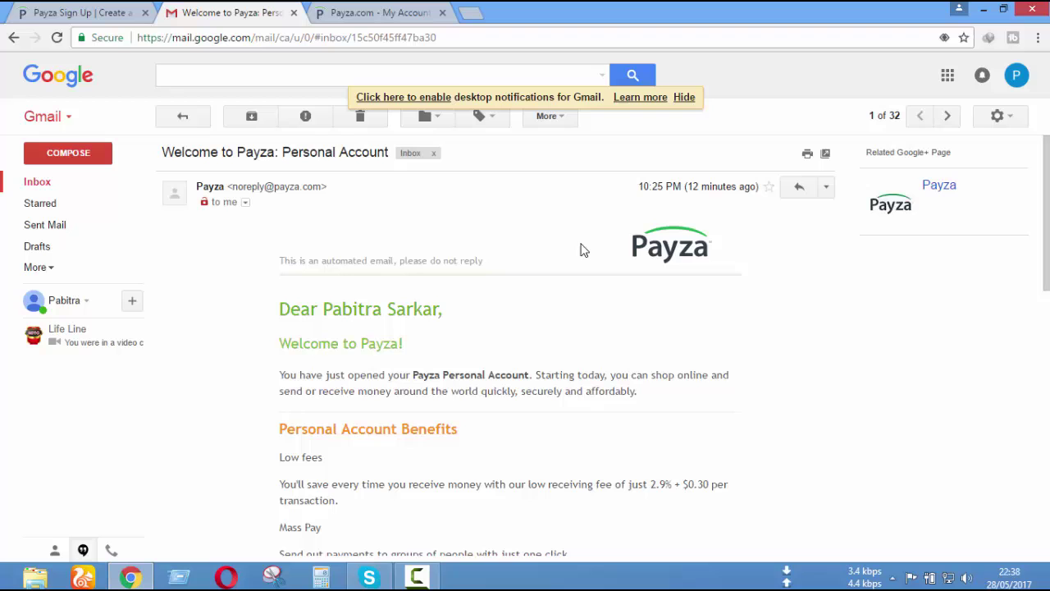
left_click(411, 9)
scroll(661, 363, "down", 3)
scroll(661, 365, "up", 3)
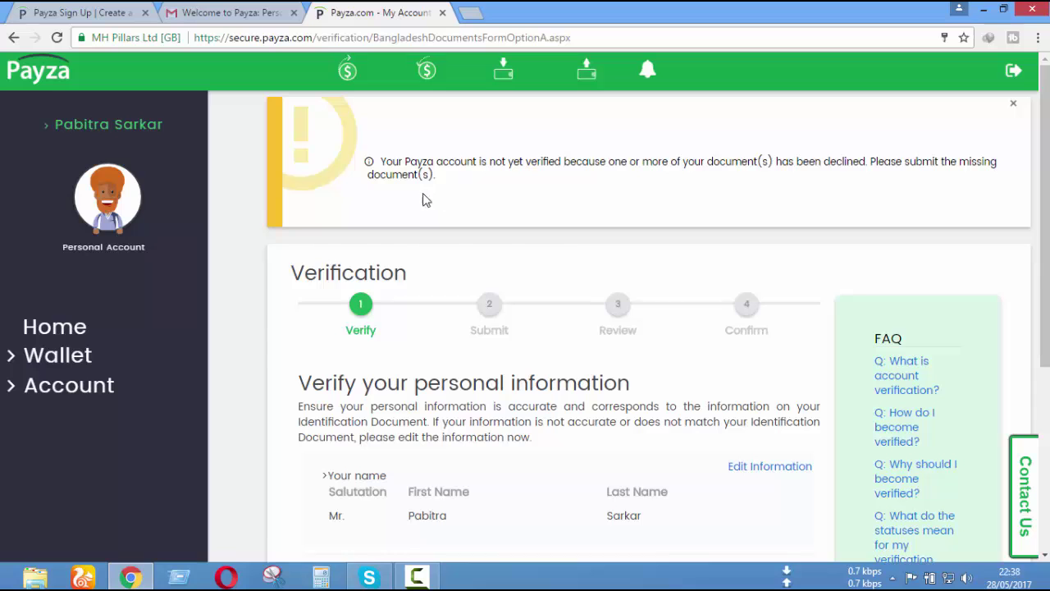
- Review the first name, last name and date of birth on the Verify your personal information step
scroll(591, 413, "down", 2)
scroll(592, 412, "up", 1)
scroll(590, 415, "down", 4)
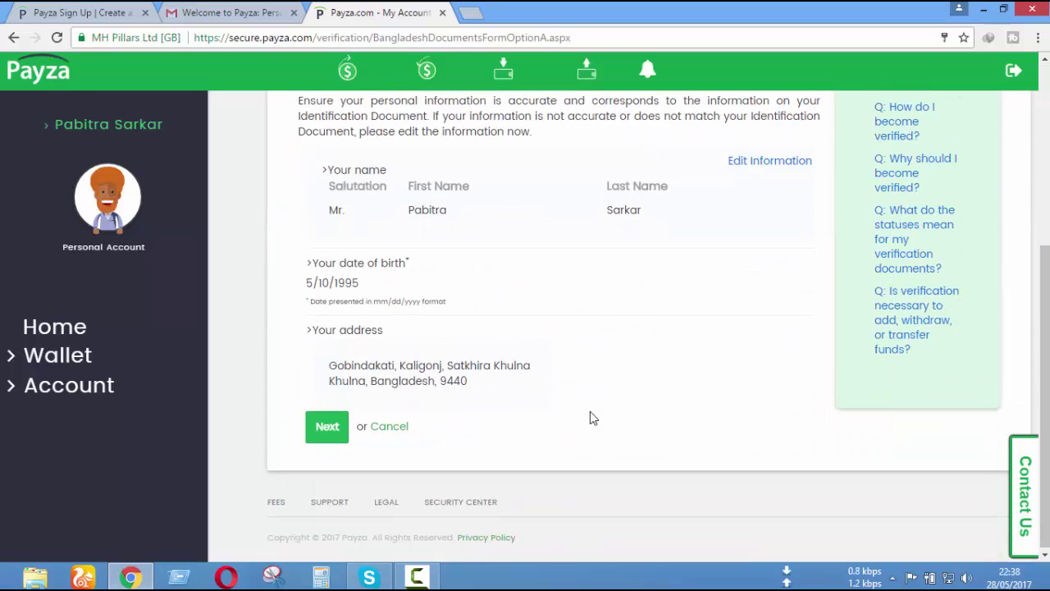
scroll(590, 414, "up", 3)
scroll(563, 354, "down", 3)
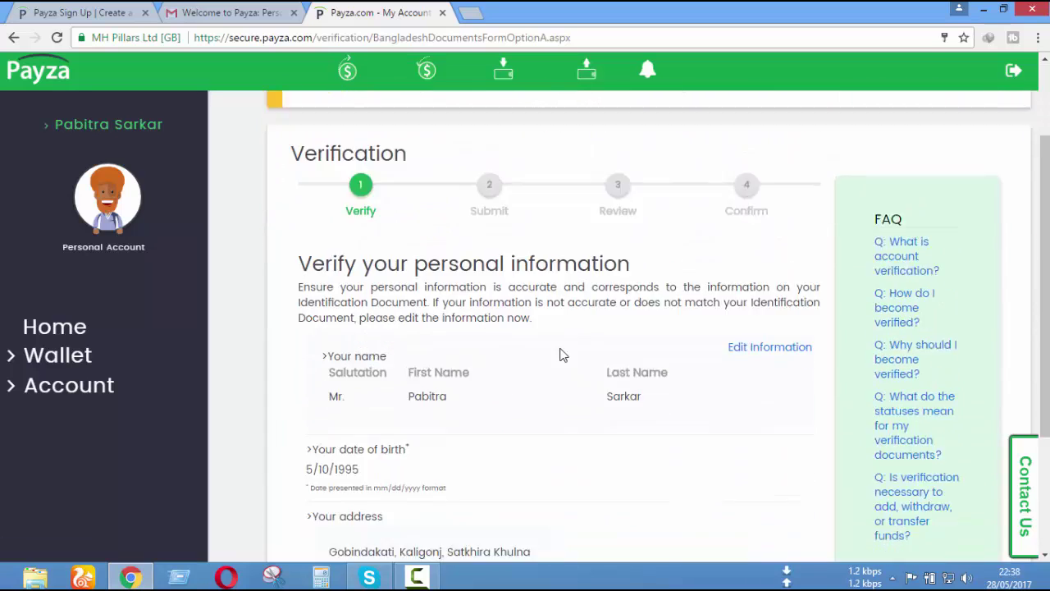
scroll(447, 307, "up", 1)
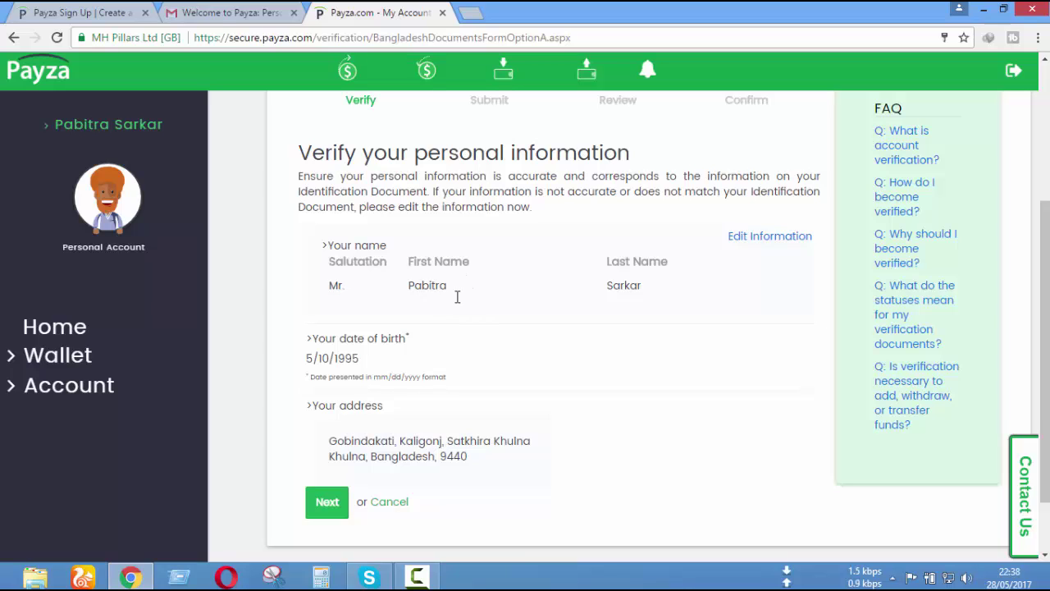
left_click_drag(467, 295, 392, 293)
mouse_move(725, 312)
left_mouse_down()
mouse_move(694, 297)
mouse_move(720, 317)
left_mouse_up()
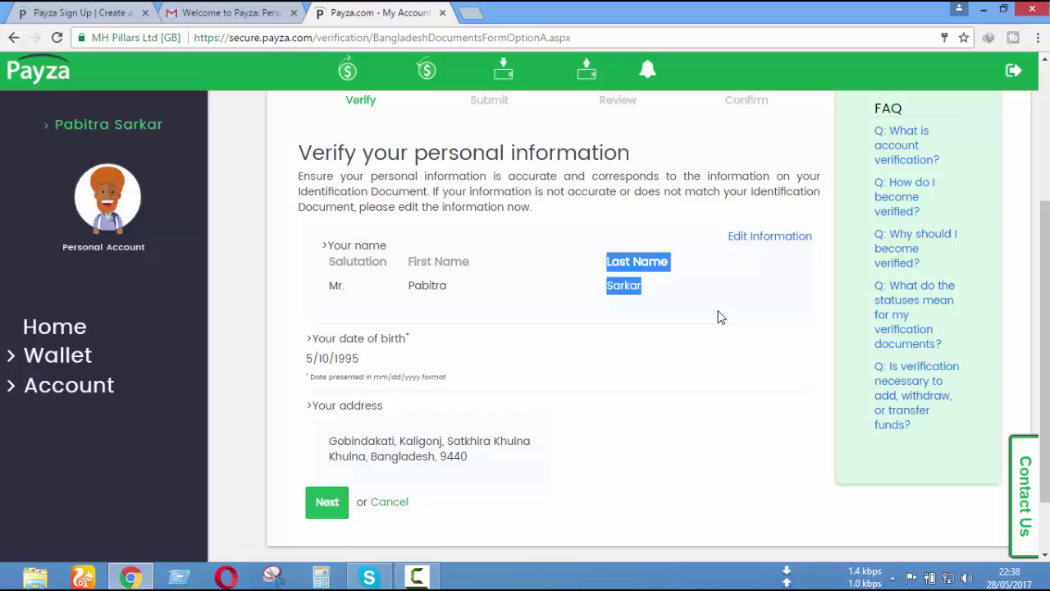
left_click(657, 279)
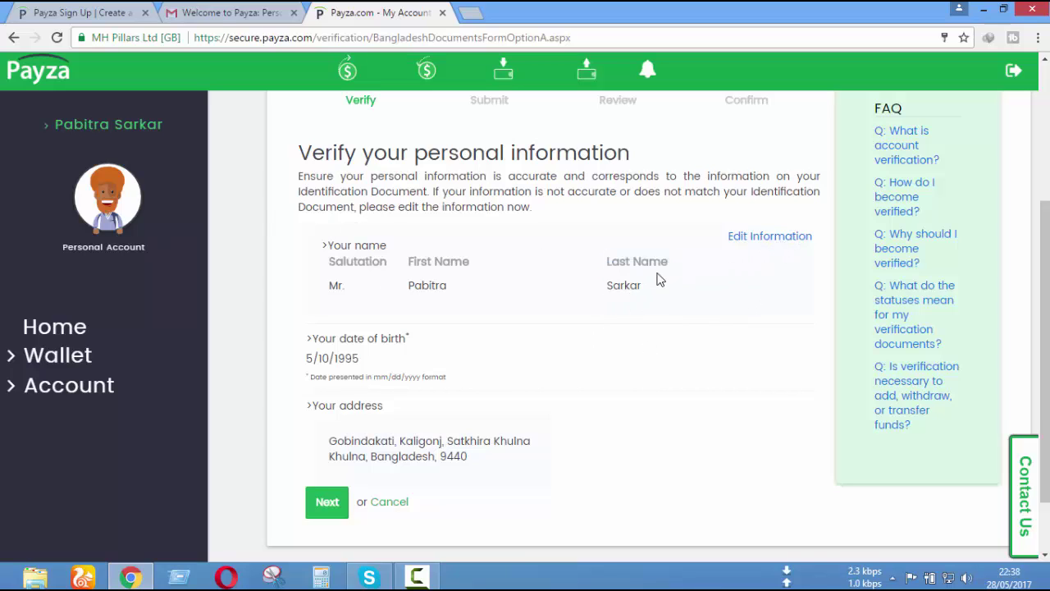
scroll(564, 351, "down", 2)
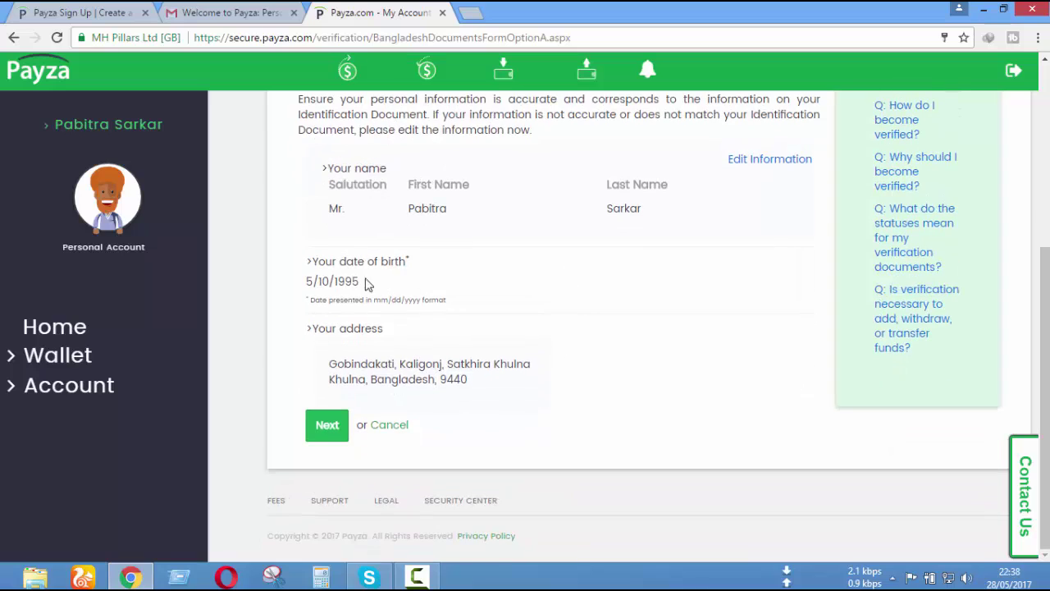
left_click_drag(360, 282, 318, 282)
left_click(583, 289)
- Advance to step 2, Submit, and read its document upload instructions and accepted file-type notes
left_click(327, 425)
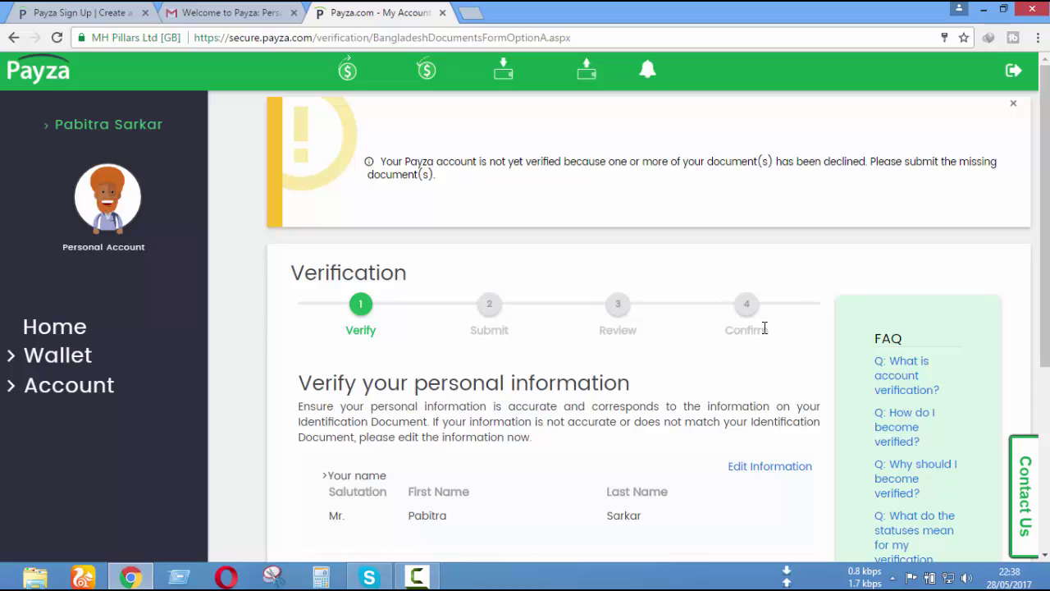
scroll(770, 344, "down", 3)
scroll(772, 347, "up", 3)
double_click(490, 329)
left_click(541, 338)
scroll(549, 361, "down", 4)
scroll(556, 376, "up", 4)
scroll(637, 356, "down", 4)
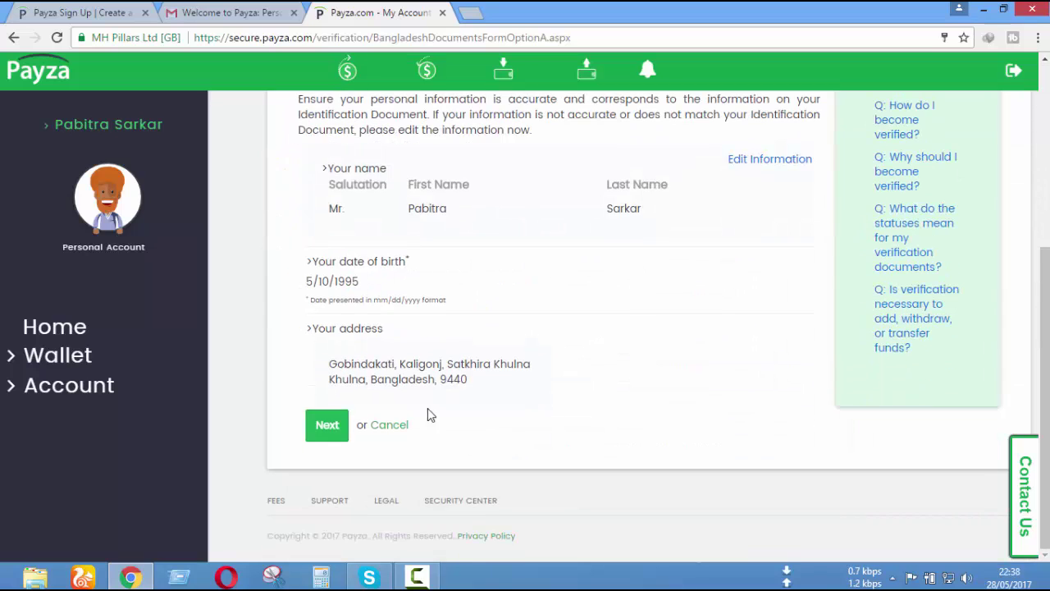
scroll(644, 364, "up", 4)
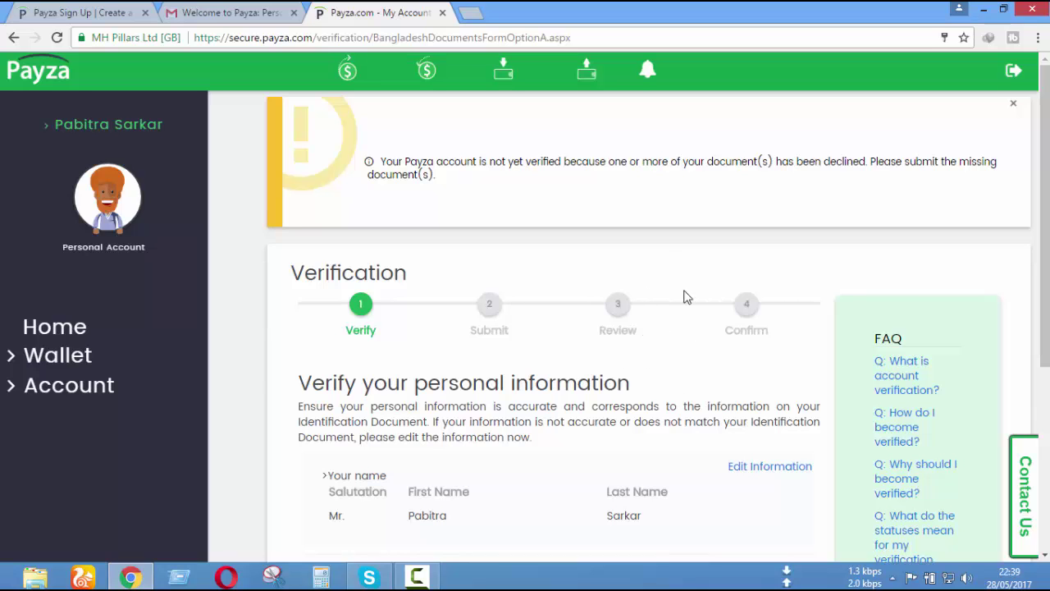
scroll(671, 345, "down", 2)
scroll(666, 346, "down", 2)
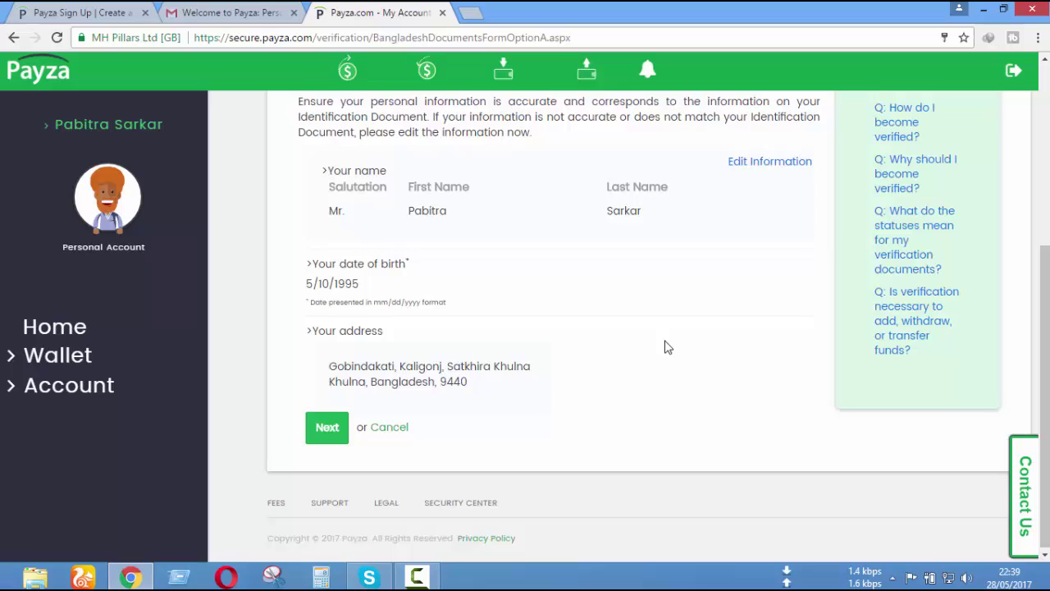
scroll(667, 346, "up", 4)
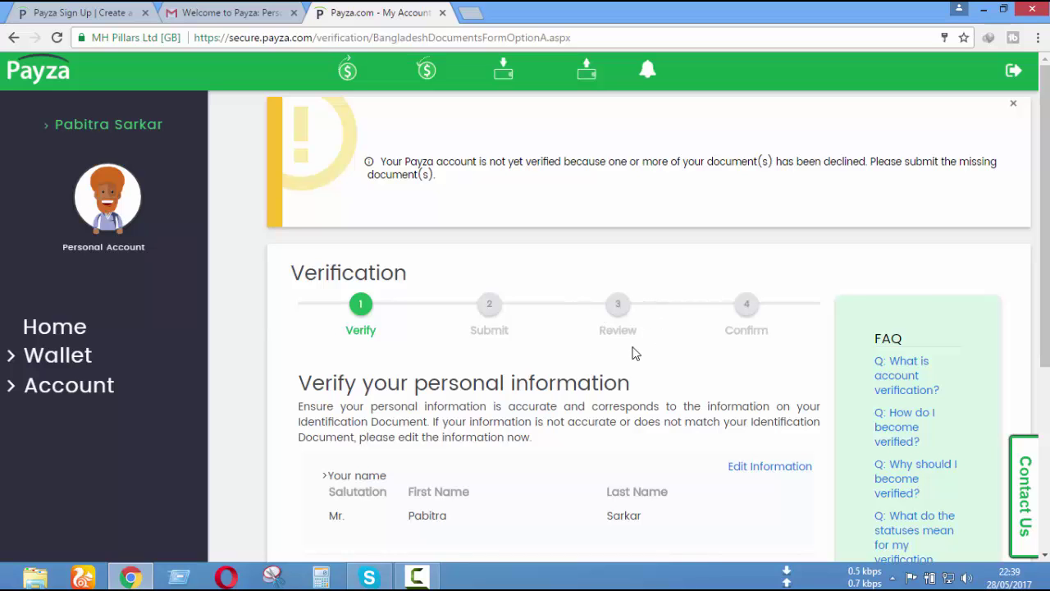
scroll(651, 323, "down", 1)
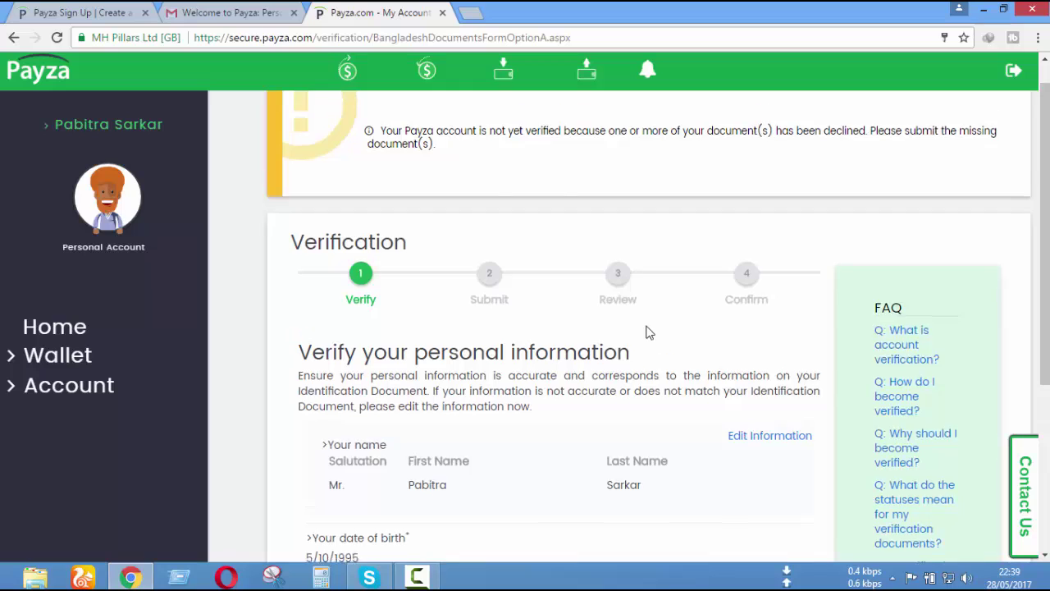
scroll(648, 333, "up", 1)
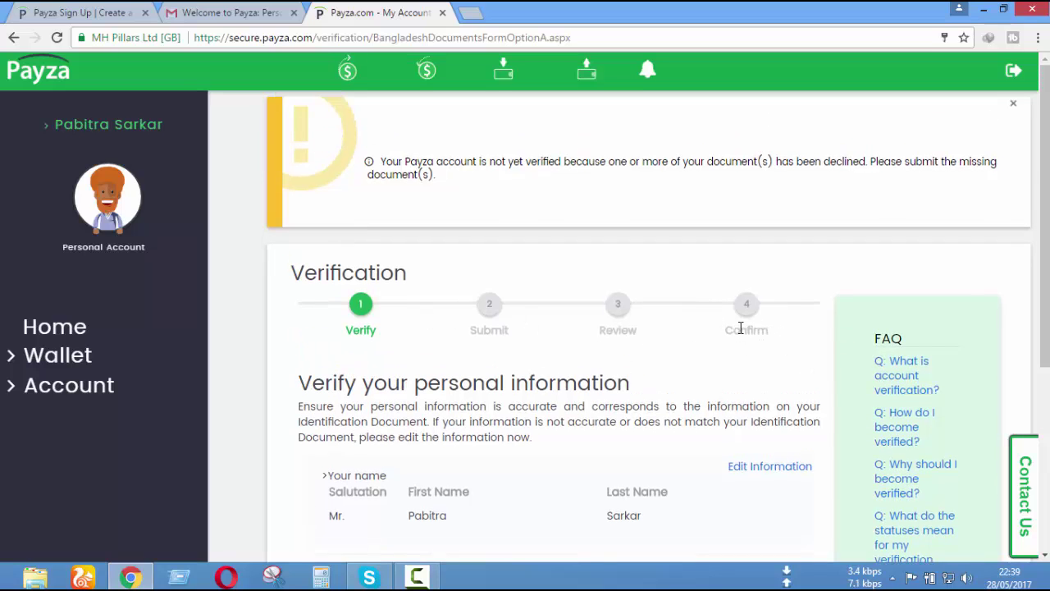
scroll(803, 333, "down", 1)
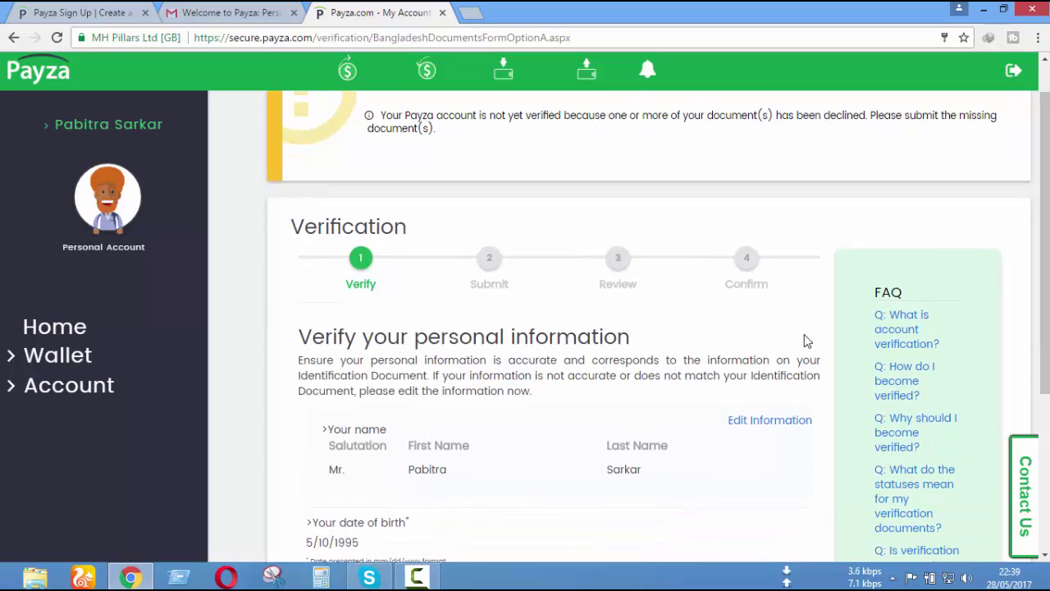
scroll(806, 329, "up", 1)
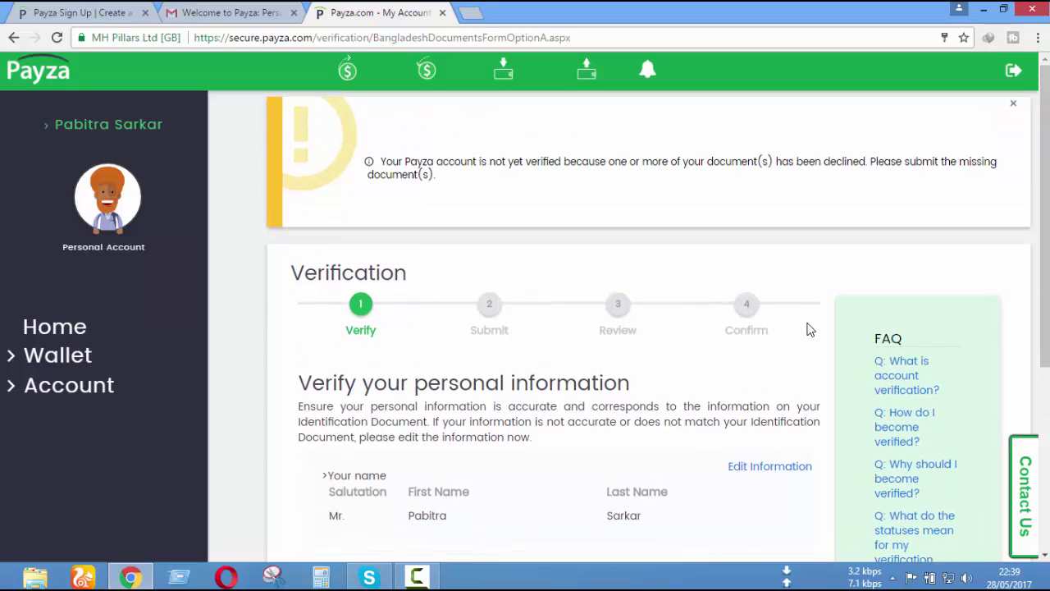
scroll(804, 343, "down", 5)
scroll(804, 353, "up", 5)
scroll(738, 416, "down", 3)
scroll(733, 386, "up", 3)
scroll(607, 419, "down", 3)
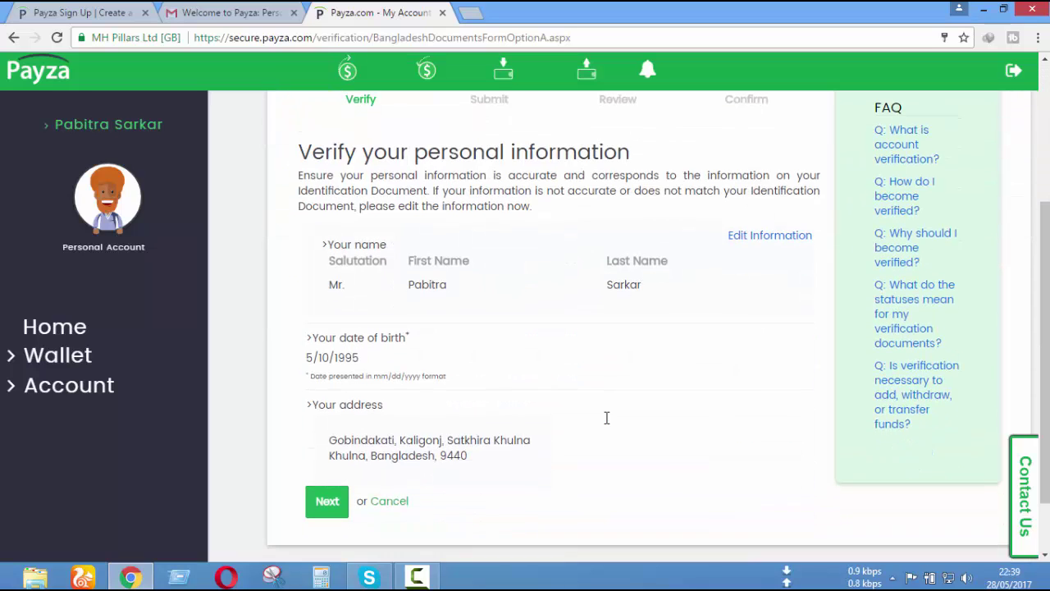
scroll(626, 411, "up", 3)
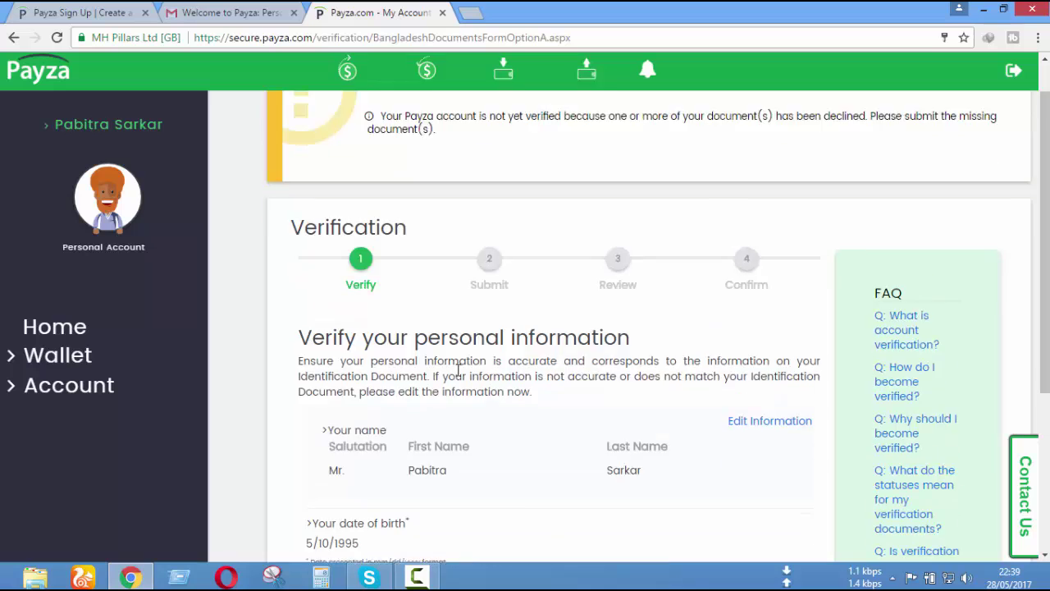
scroll(593, 435, "down", 4)
- Confirm the personal details and read the important notes in the Documents Upload section
left_click(331, 437)
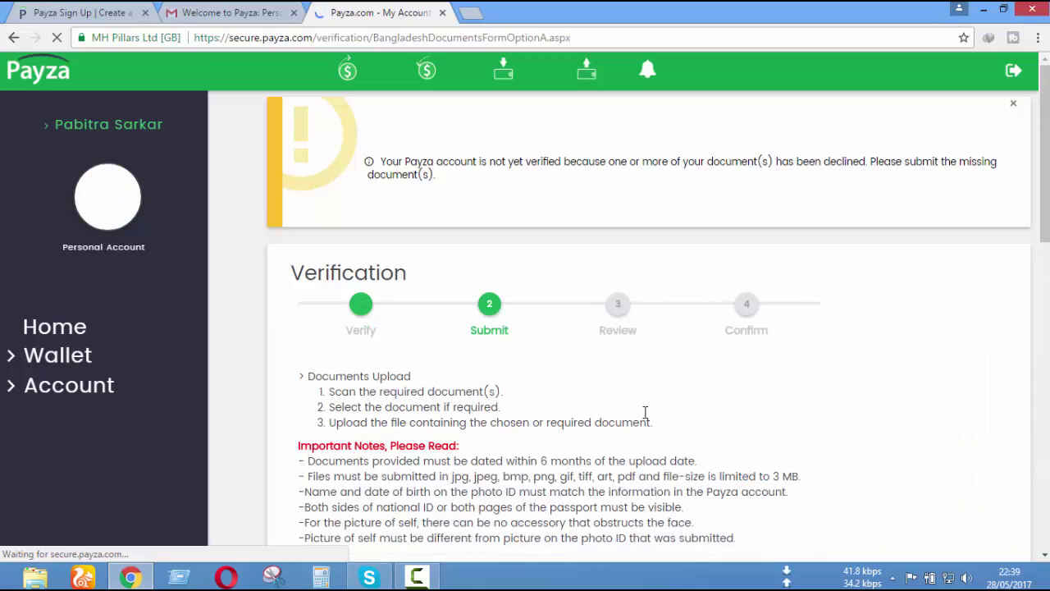
scroll(645, 417, "down", 3)
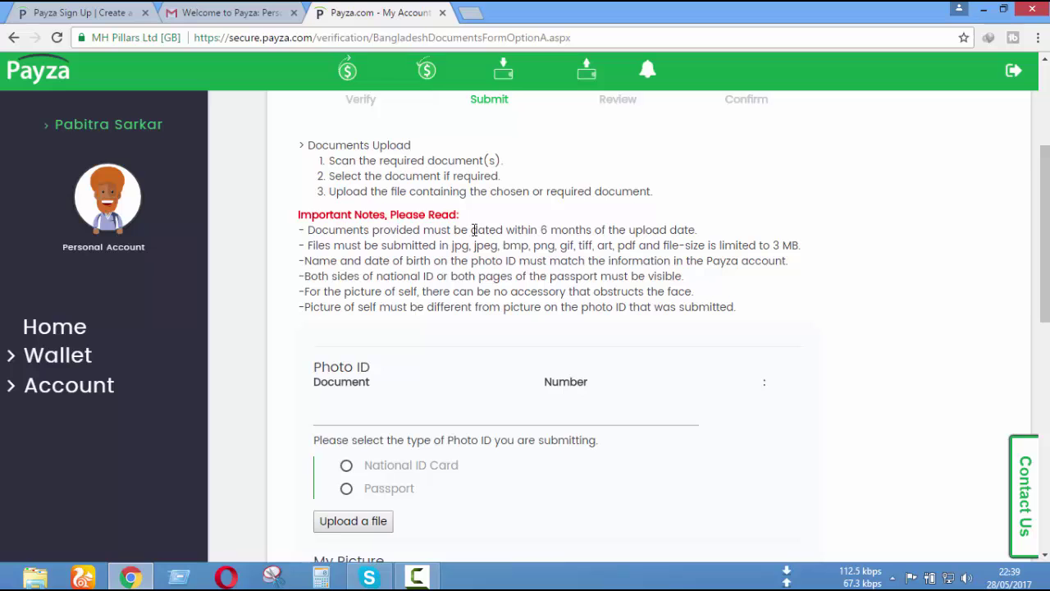
left_click_drag(361, 233, 403, 233)
left_click(646, 304)
scroll(685, 342, "down", 3)
scroll(684, 342, "up", 2)
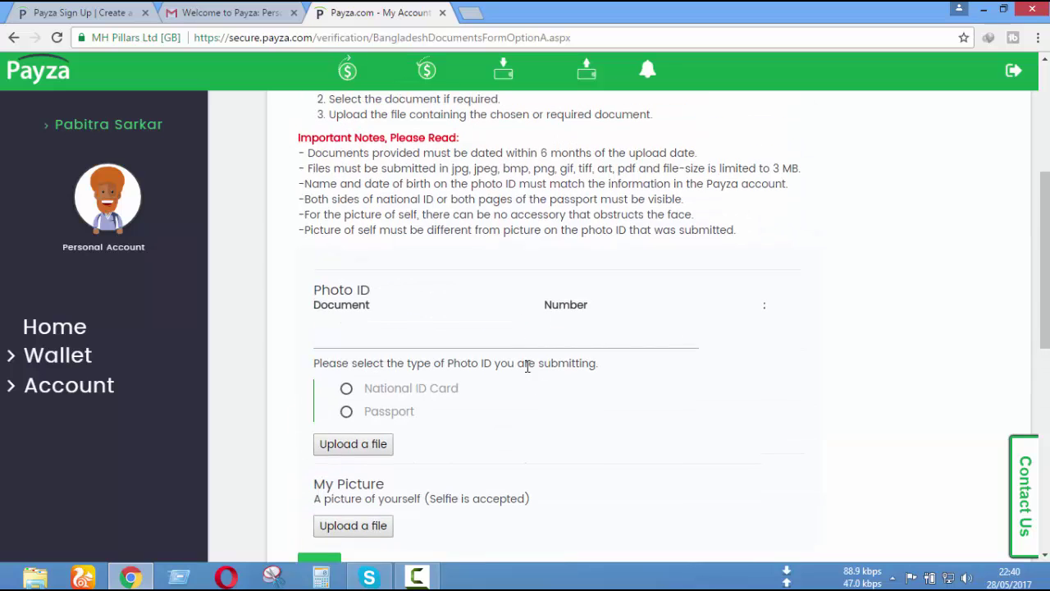
scroll(621, 296, "up", 3)
scroll(492, 332, "down", 4)
scroll(434, 265, "up", 1)
scroll(478, 284, "down", 2)
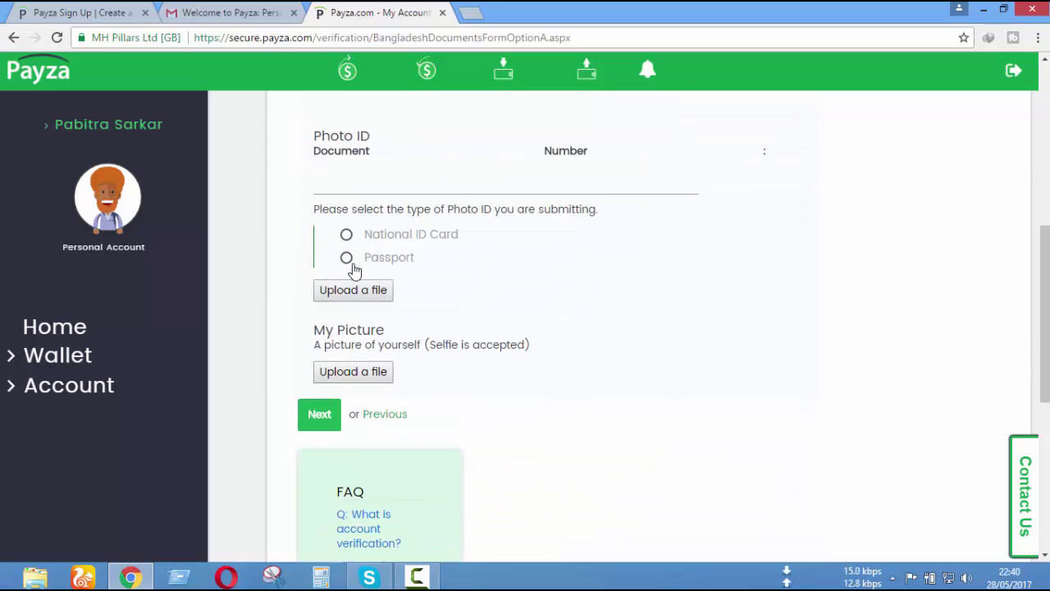
scroll(448, 233, "up", 3)
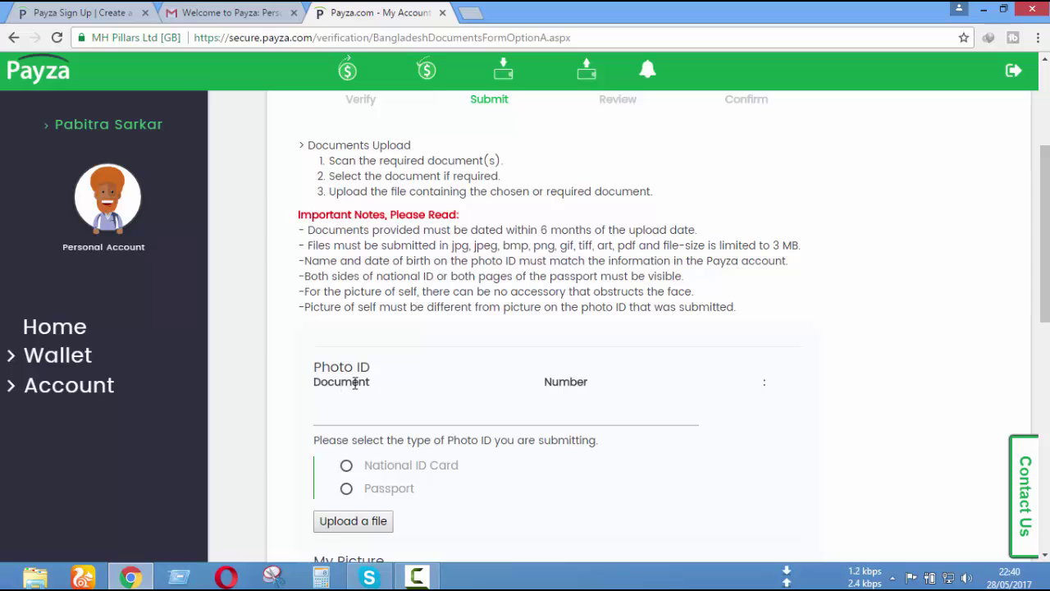
- Look over the Photo ID fields and the selfie upload section, leaving them blank
scroll(461, 383, "down", 1)
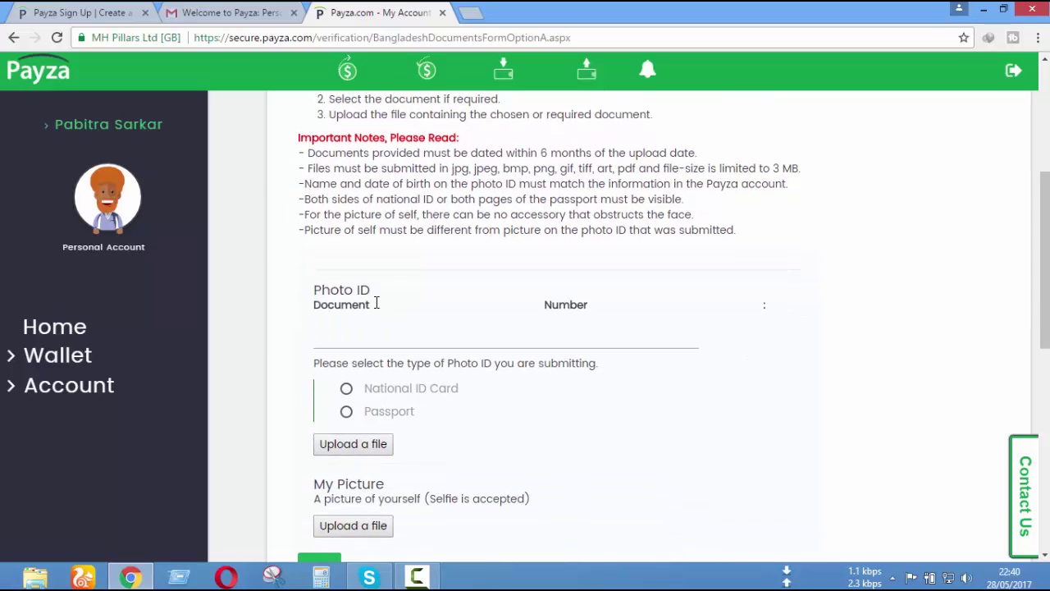
scroll(656, 319, "down", 1)
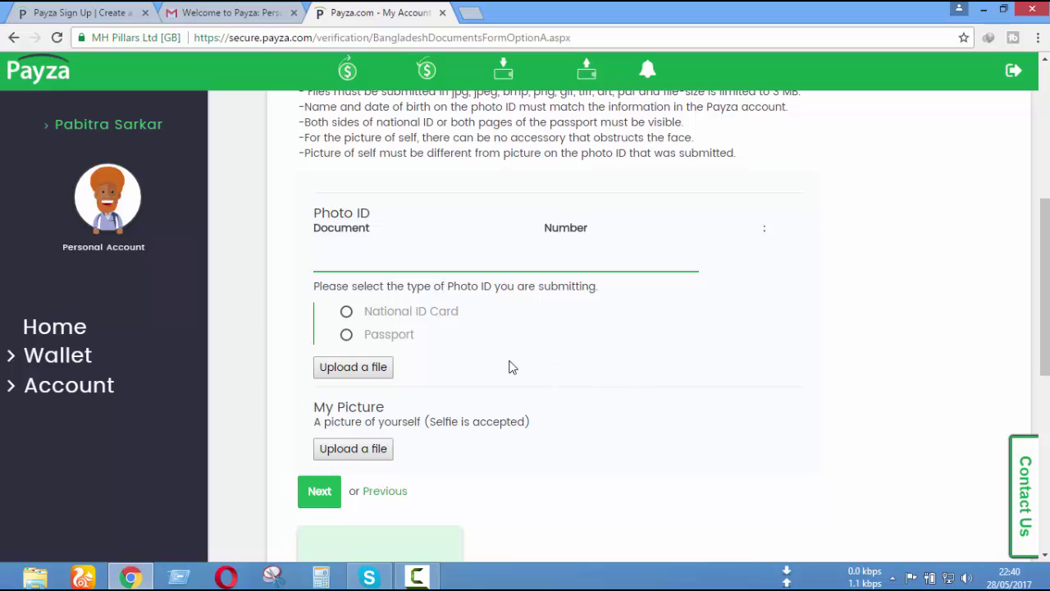
scroll(525, 369, "down", 1)
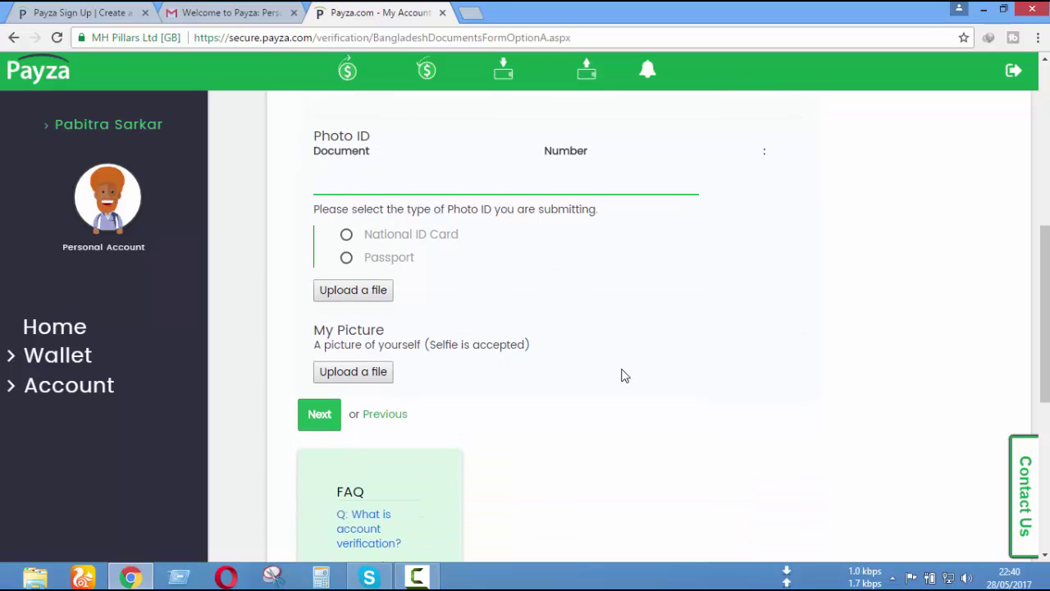
scroll(621, 375, "up", 1)
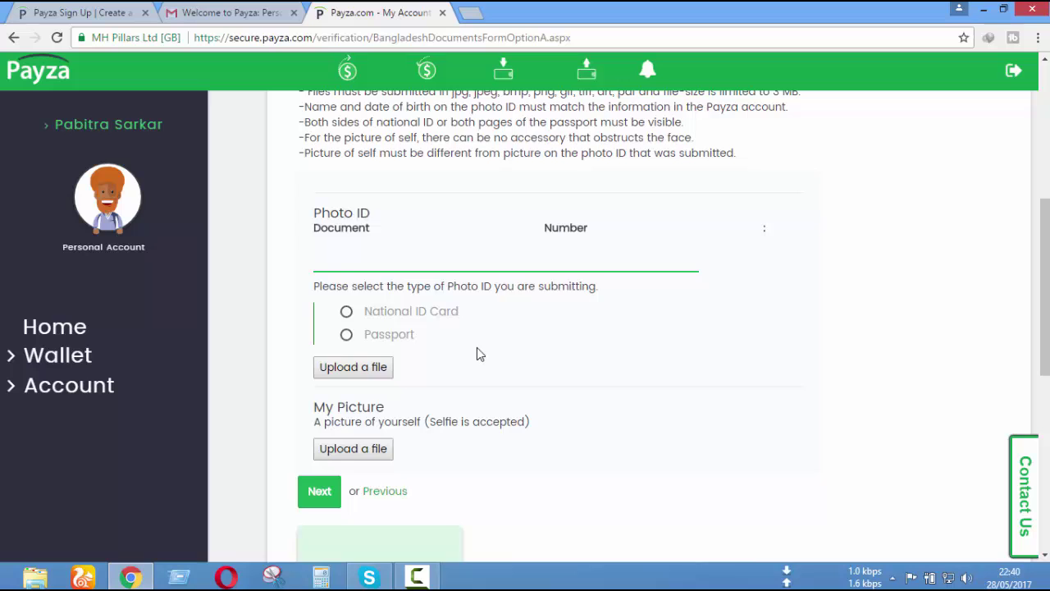
scroll(480, 354, "up", 1)
scroll(478, 348, "up", 1)
left_click(685, 373)
scroll(684, 375, "up", 3)
scroll(680, 377, "down", 4)
scroll(680, 379, "down", 1)
scroll(680, 384, "up", 2)
scroll(535, 379, "down", 2)
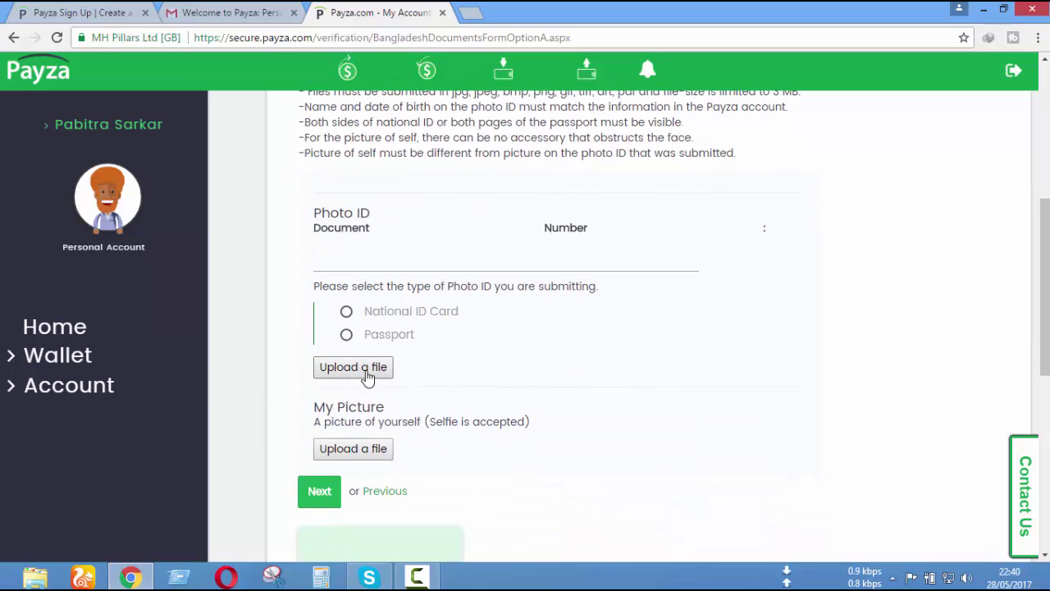
left_click(373, 369)
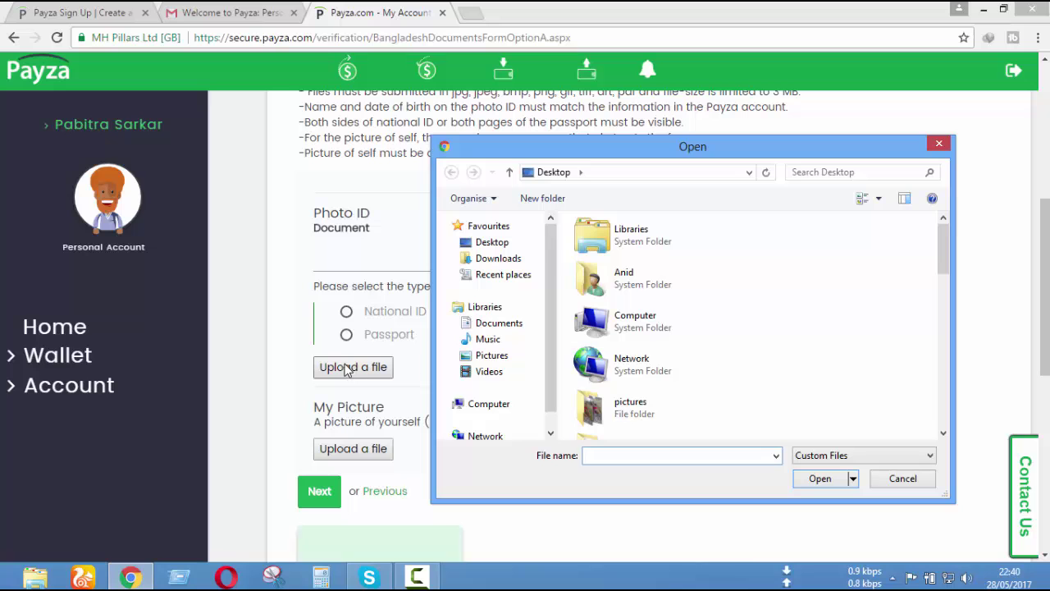
left_click(938, 145)
left_click(358, 368)
left_click_drag(942, 269, 936, 314)
left_click(940, 145)
scroll(873, 338, "up", 1)
scroll(873, 343, "up", 5)
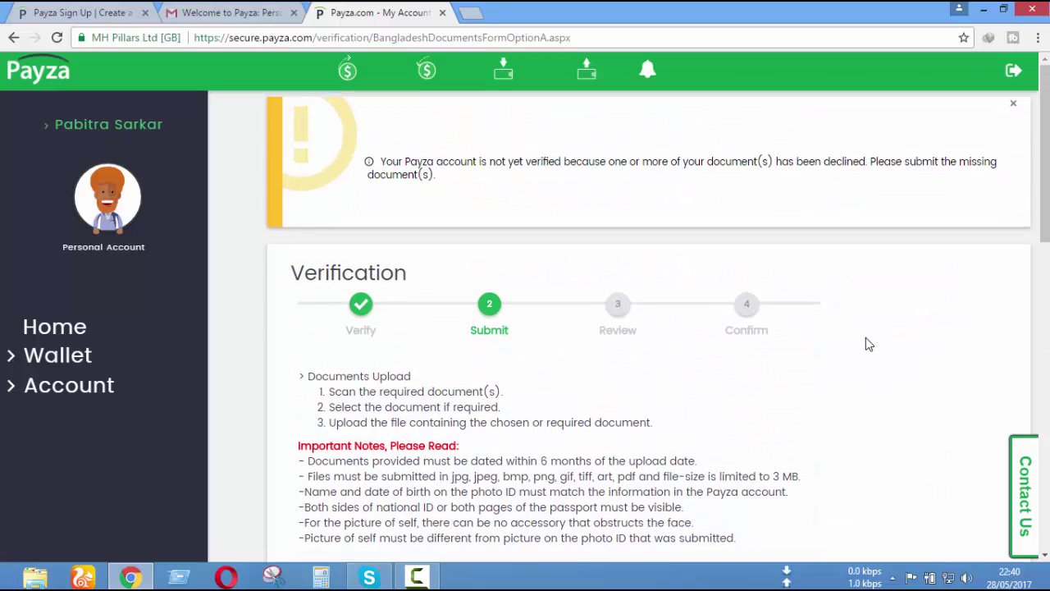
scroll(866, 345, "down", 3)
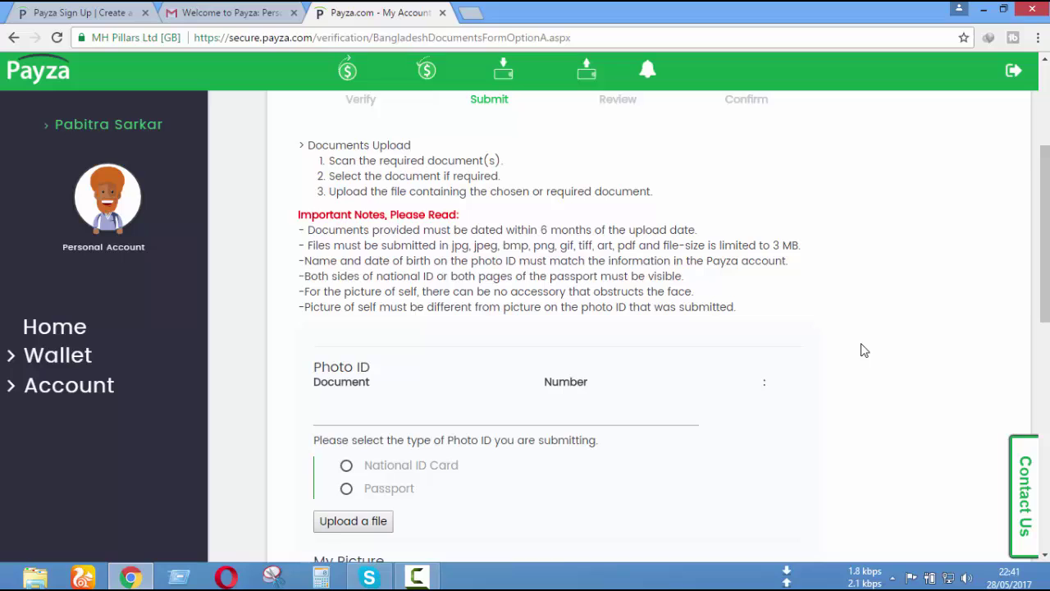
- Select National ID Card as the Photo ID type
left_click(347, 467)
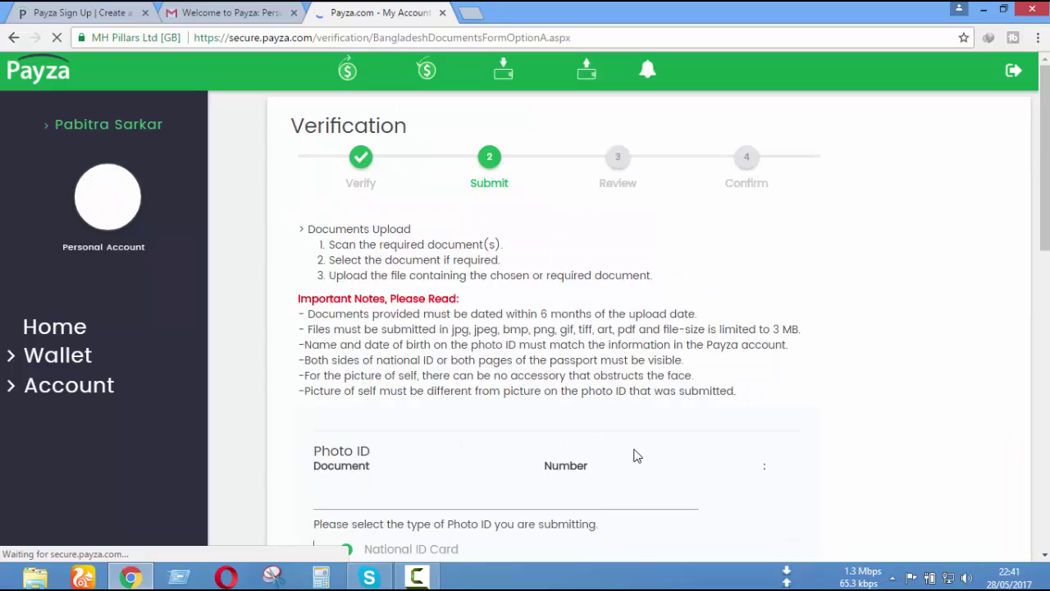
scroll(687, 453, "down", 3)
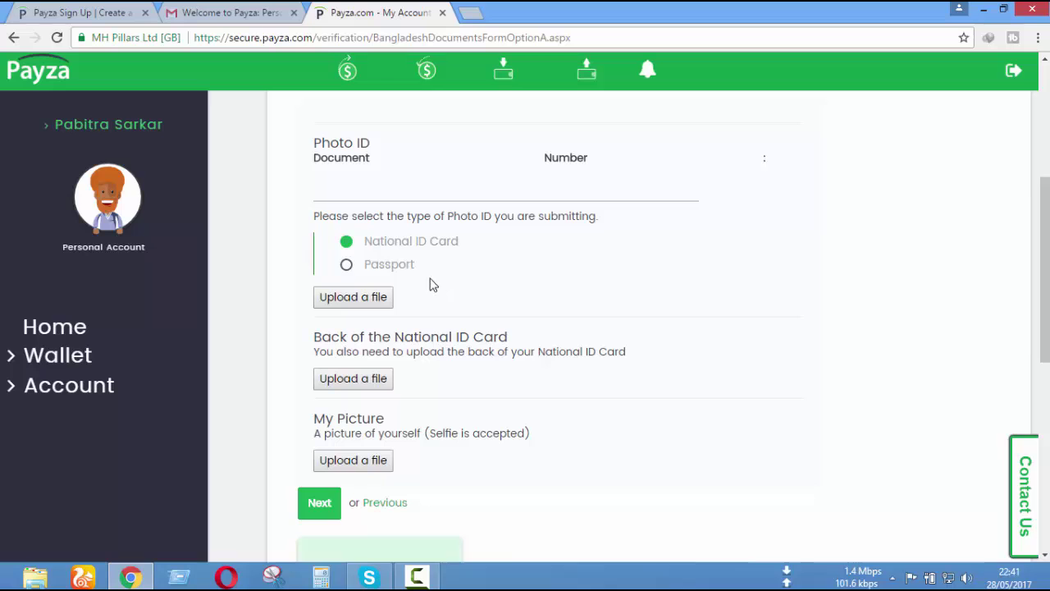
scroll(590, 332, "down", 1)
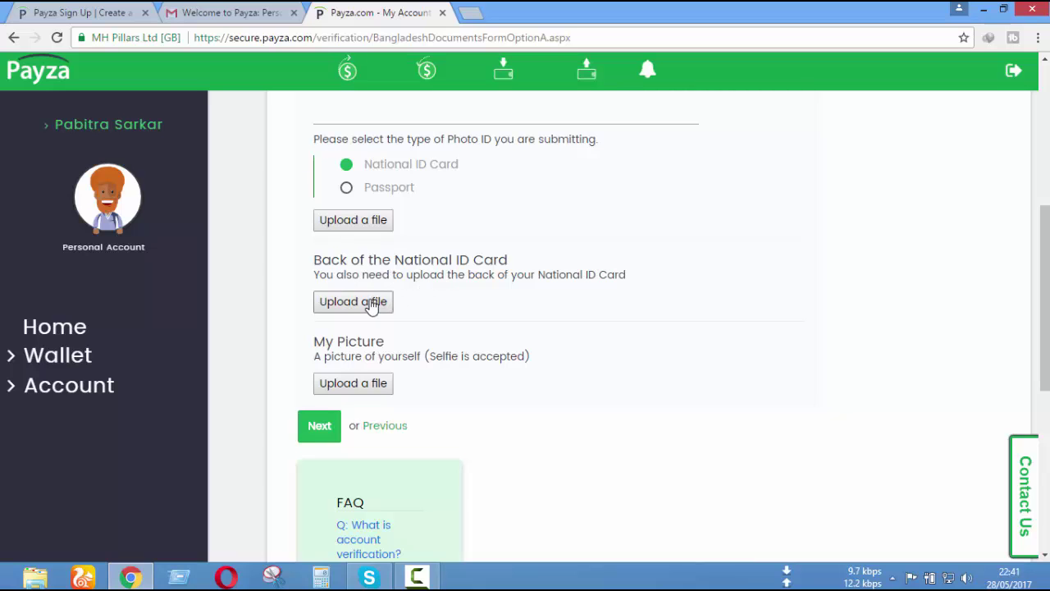
scroll(604, 353, "up", 2)
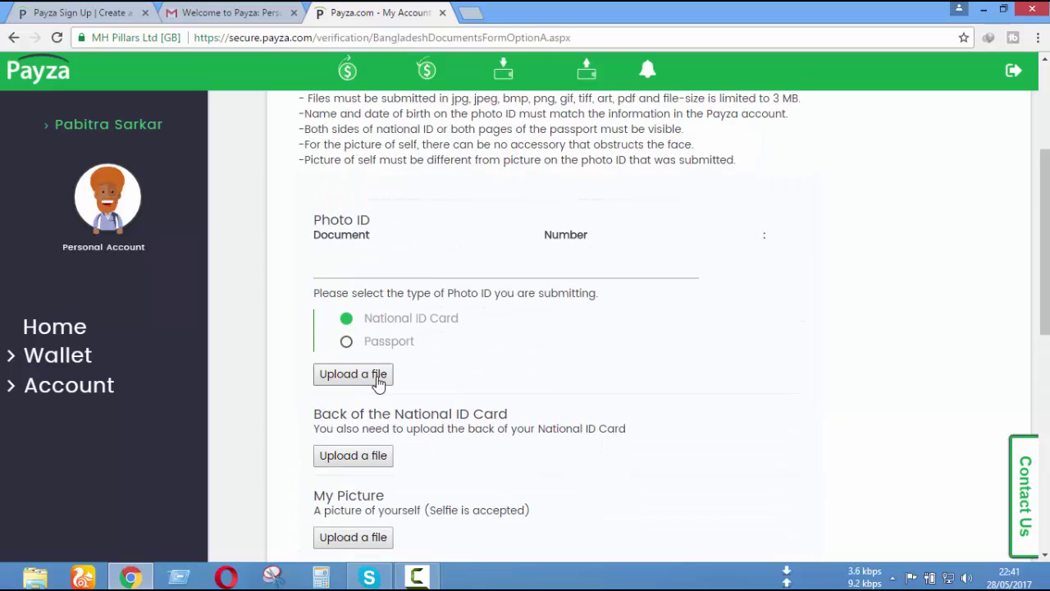
scroll(572, 366, "down", 3)
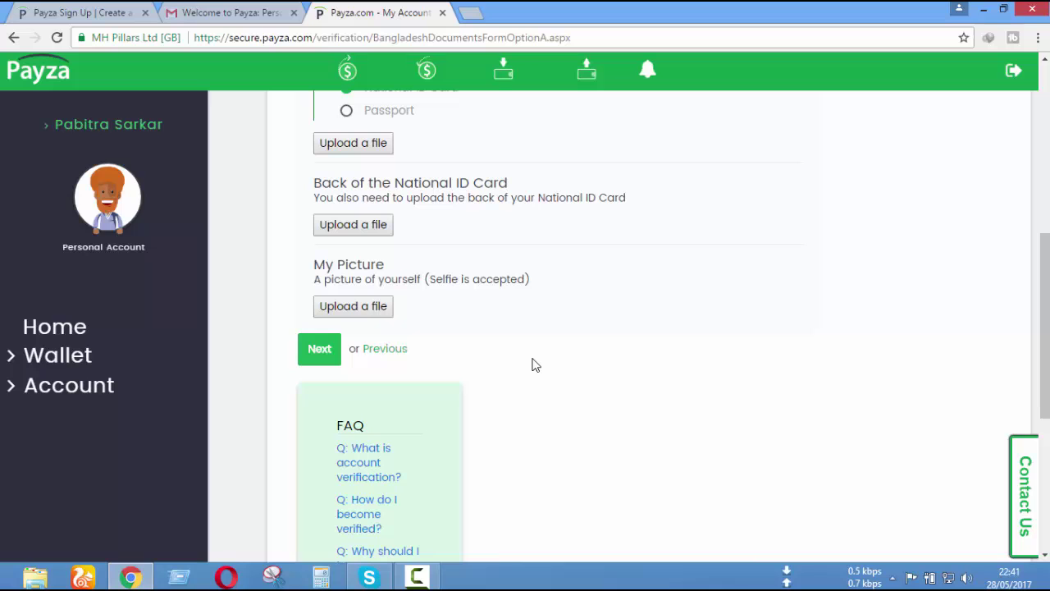
- Review the upload sections, including the new slot for the ID card's back
scroll(530, 369, "up", 3)
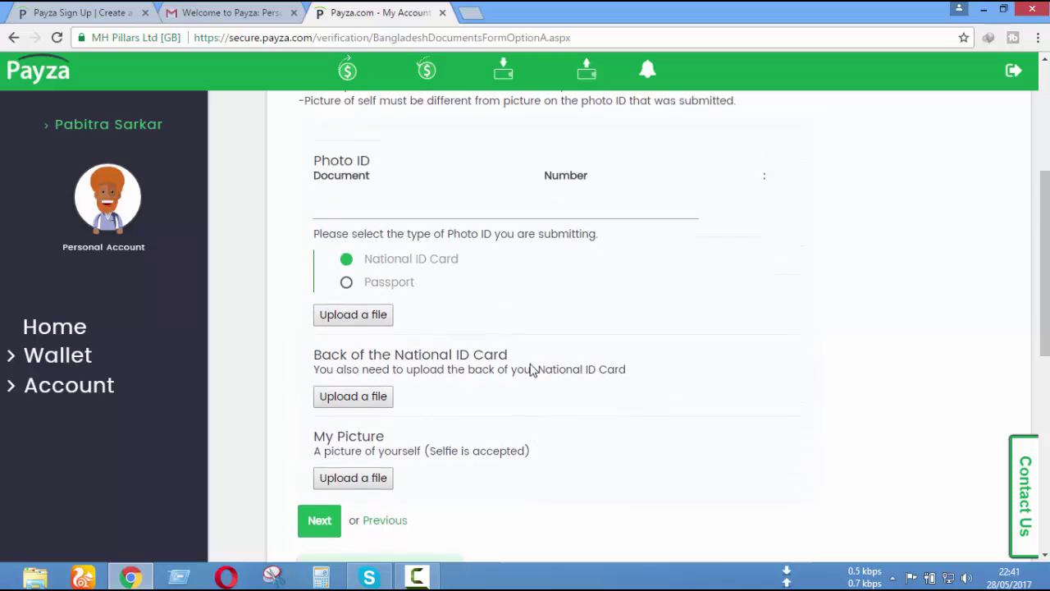
scroll(525, 377, "down", 4)
scroll(521, 383, "up", 1)
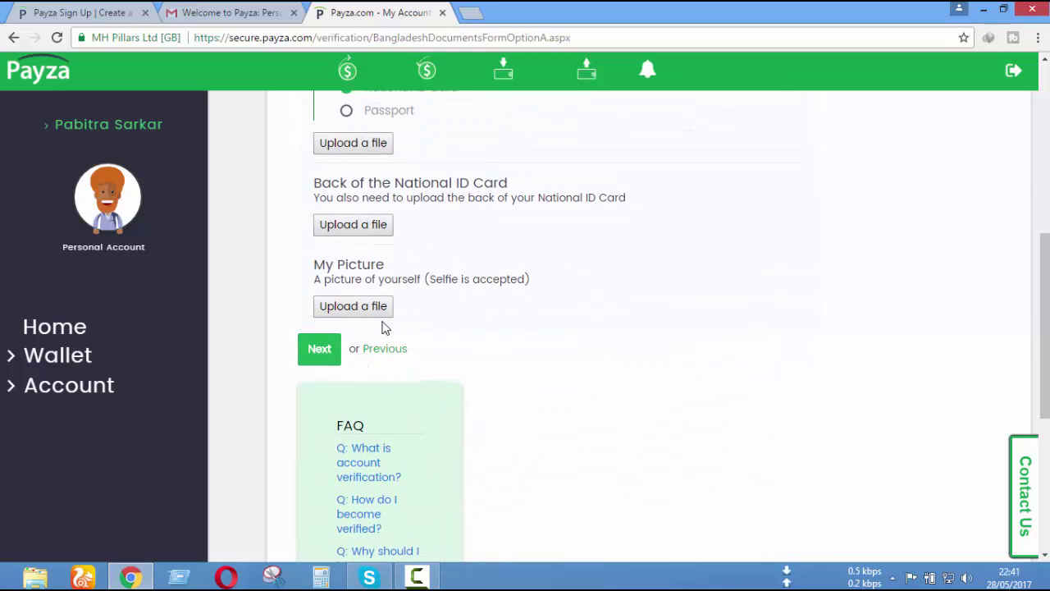
scroll(513, 354, "up", 1)
scroll(495, 400, "down", 1)
scroll(492, 399, "up", 1)
scroll(607, 385, "up", 4)
scroll(673, 393, "up", 2)
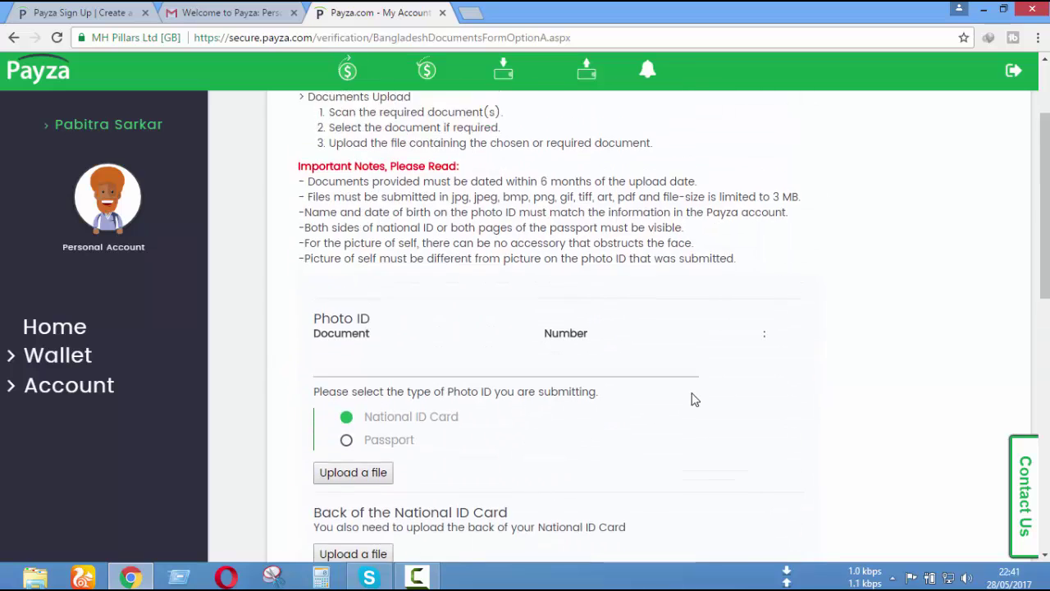
scroll(624, 398, "down", 4)
scroll(632, 369, "up", 4)
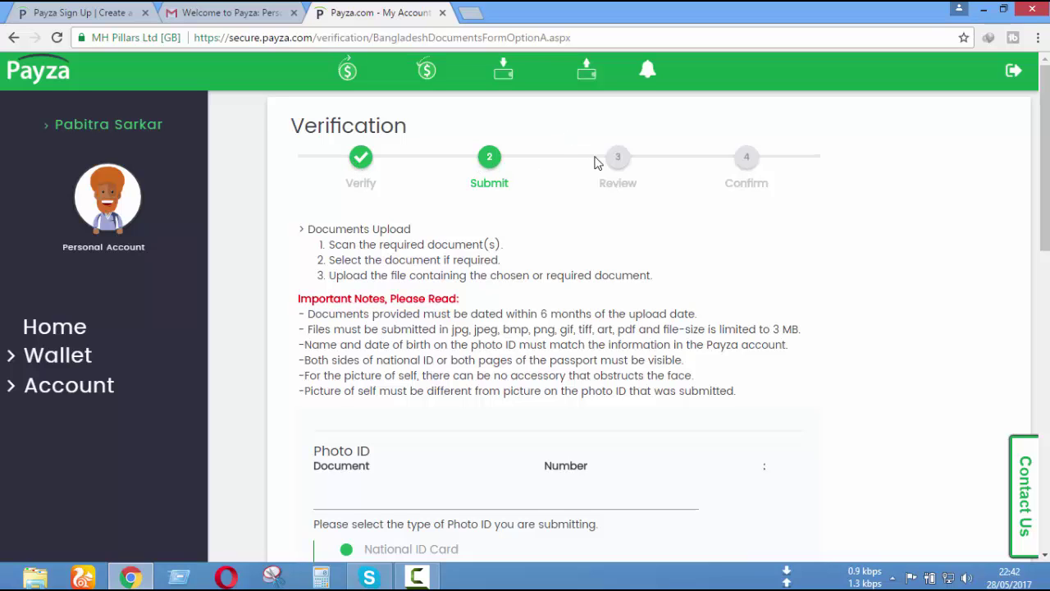
scroll(780, 164, "down", 1)
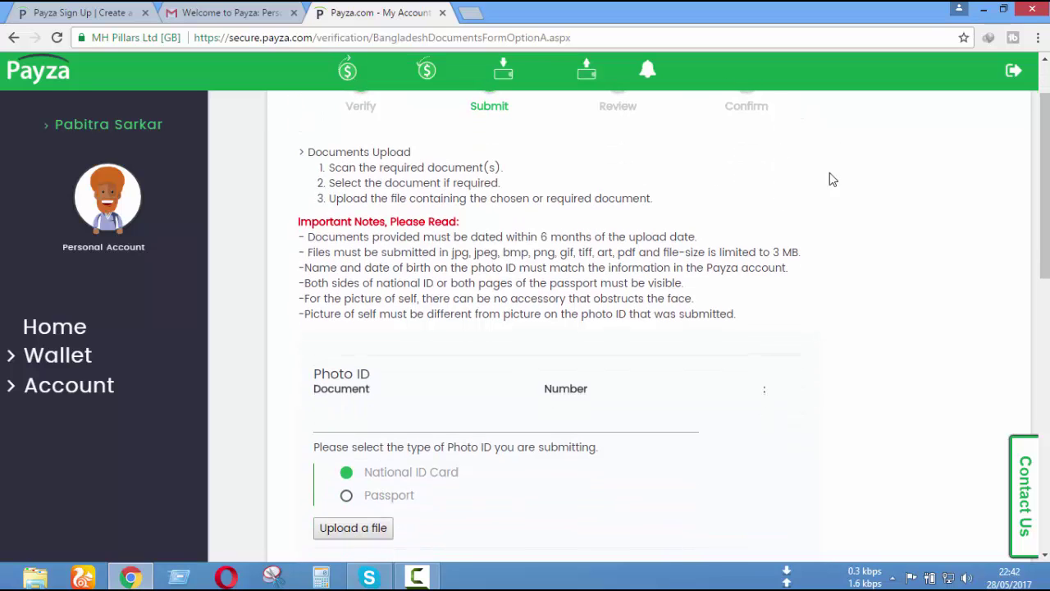
scroll(808, 256, "up", 1)
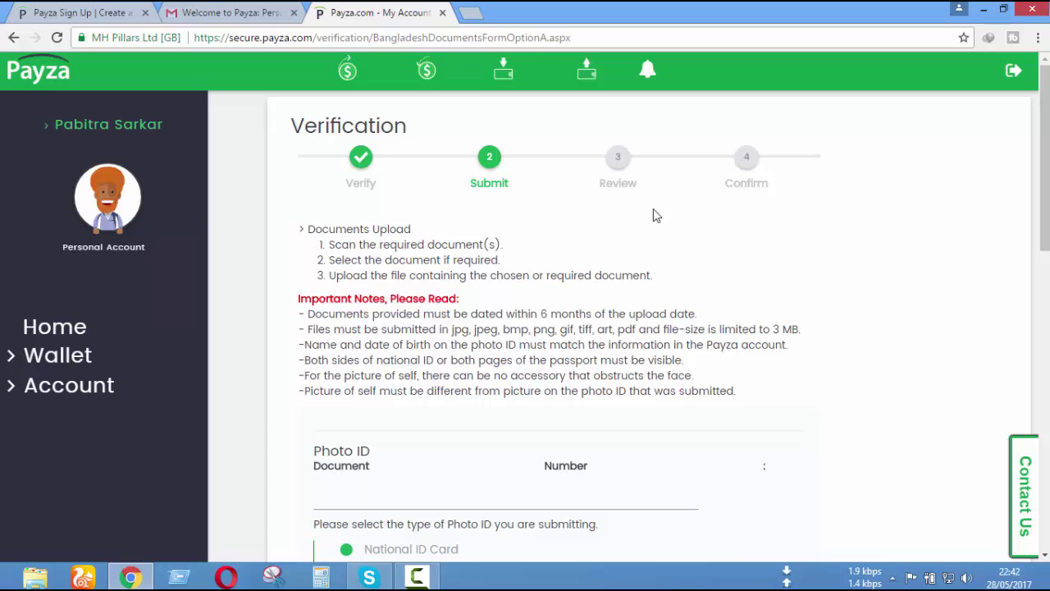
scroll(818, 256, "down", 1)
scroll(769, 268, "up", 1)
- Return to the Account Overview and scroll down to the transfer volume chart
left_click(51, 103)
left_click(221, 10)
left_click(340, 10)
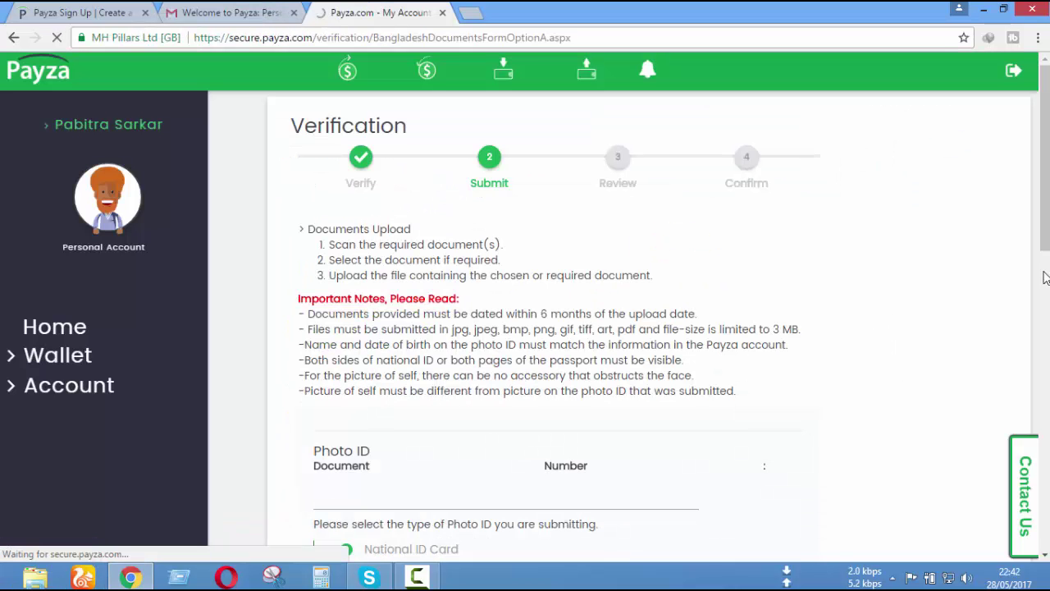
scroll(623, 328, "down", 10)
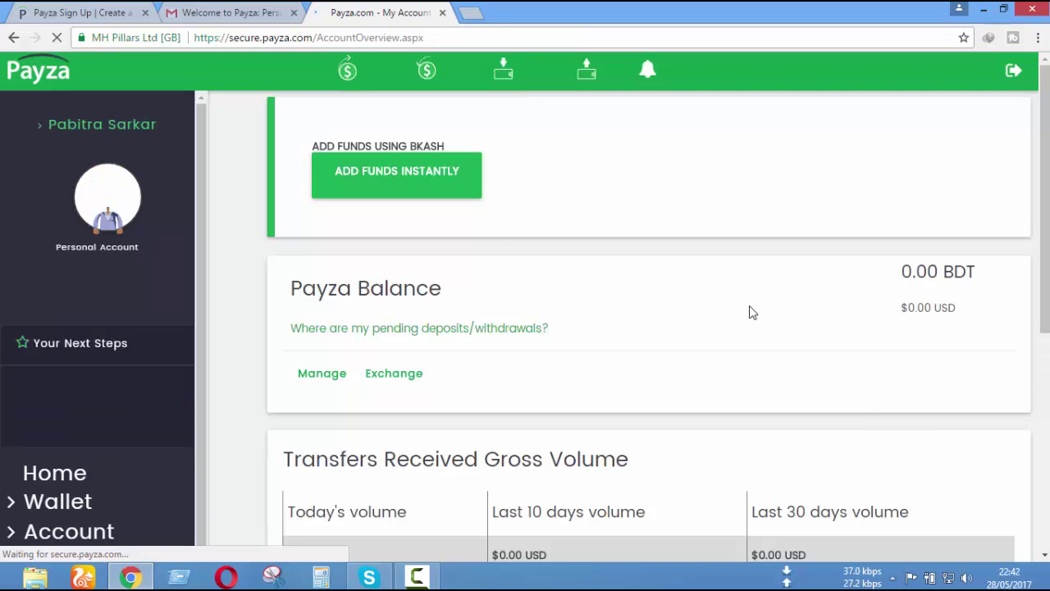
scroll(751, 318, "down", 5)
scroll(751, 319, "down", 3)
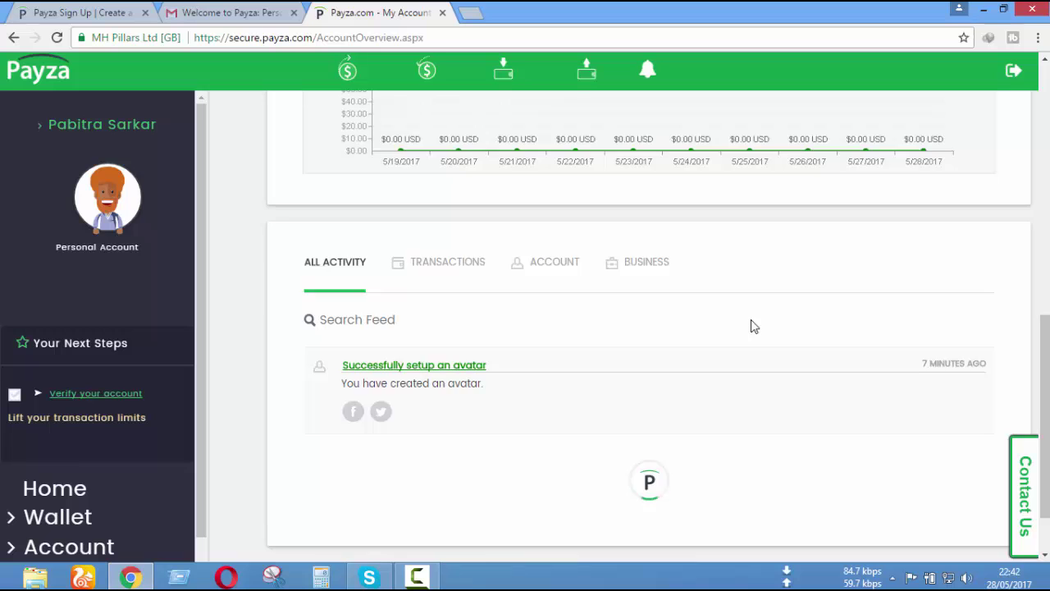
scroll(752, 322, "up", 6)
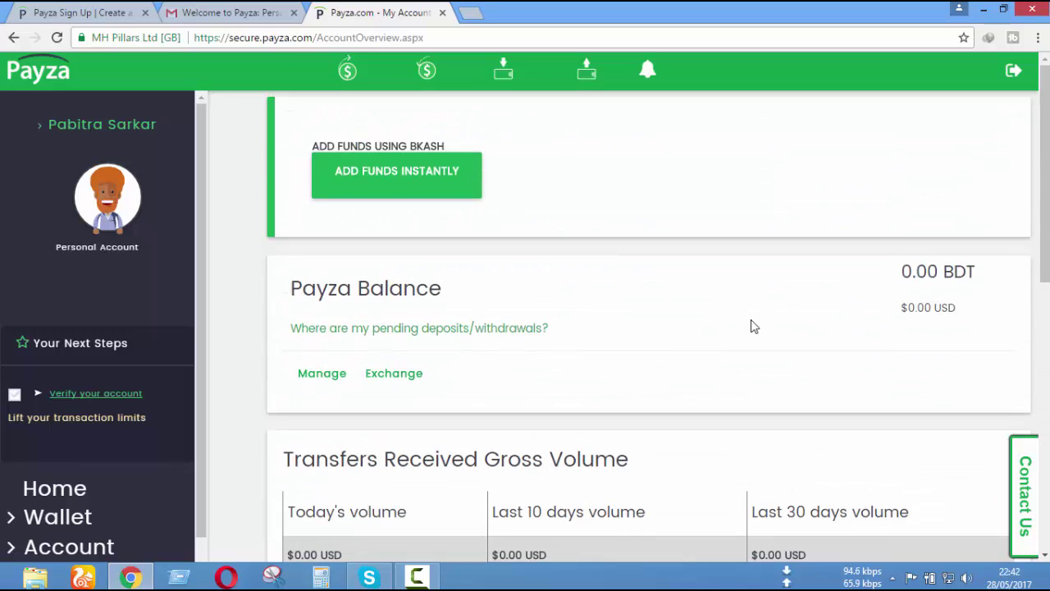
- Compare the Welcome to Payza email with the overview showing $0.00 USD volumes
left_click(238, 10)
left_click(412, 7)
scroll(602, 298, "down", 5)
scroll(603, 298, "up", 5)
left_click(232, 10)
left_click(363, 8)
scroll(731, 389, "down", 4)
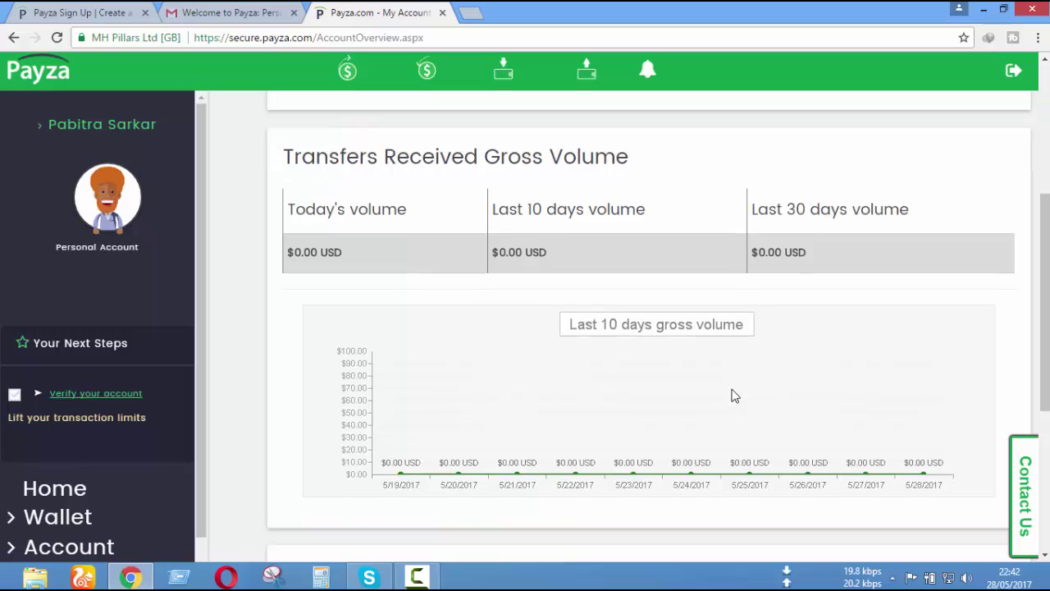